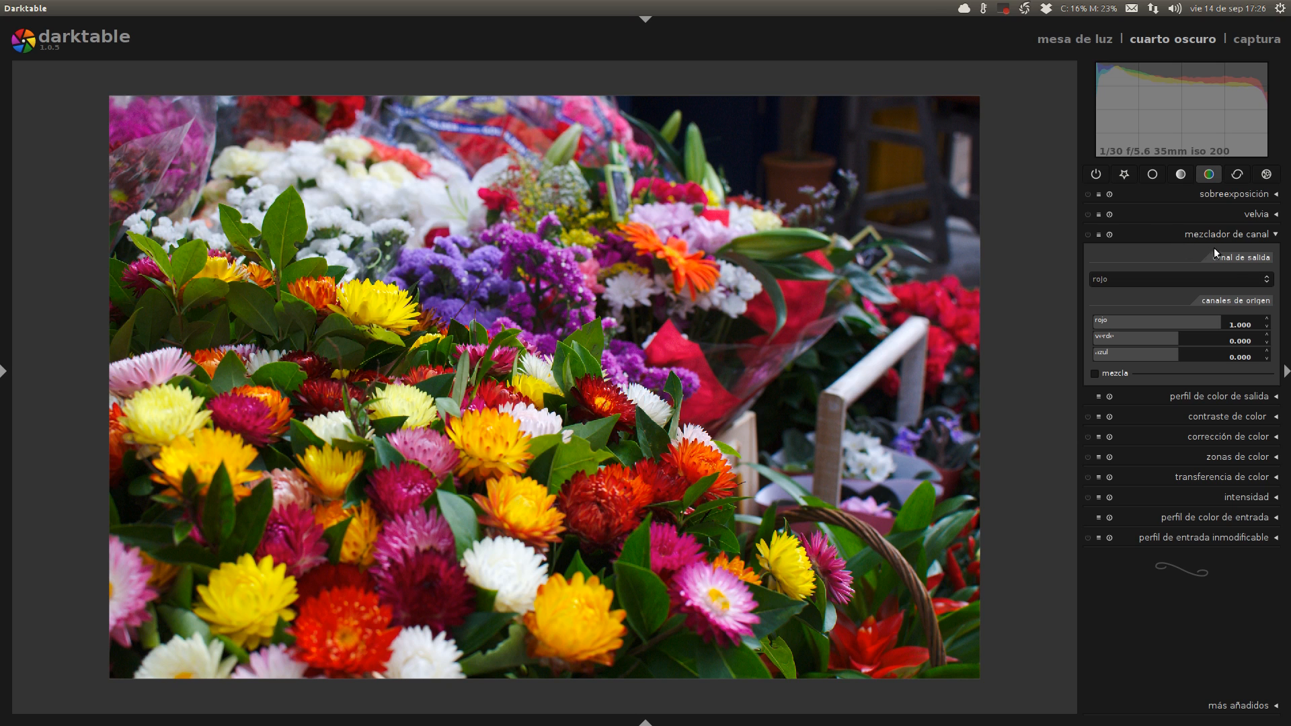
Step: In the channel mixer, set the red output channel's sources to red 0.779, green 0.072 and blue 0.169
left_click(1239, 279)
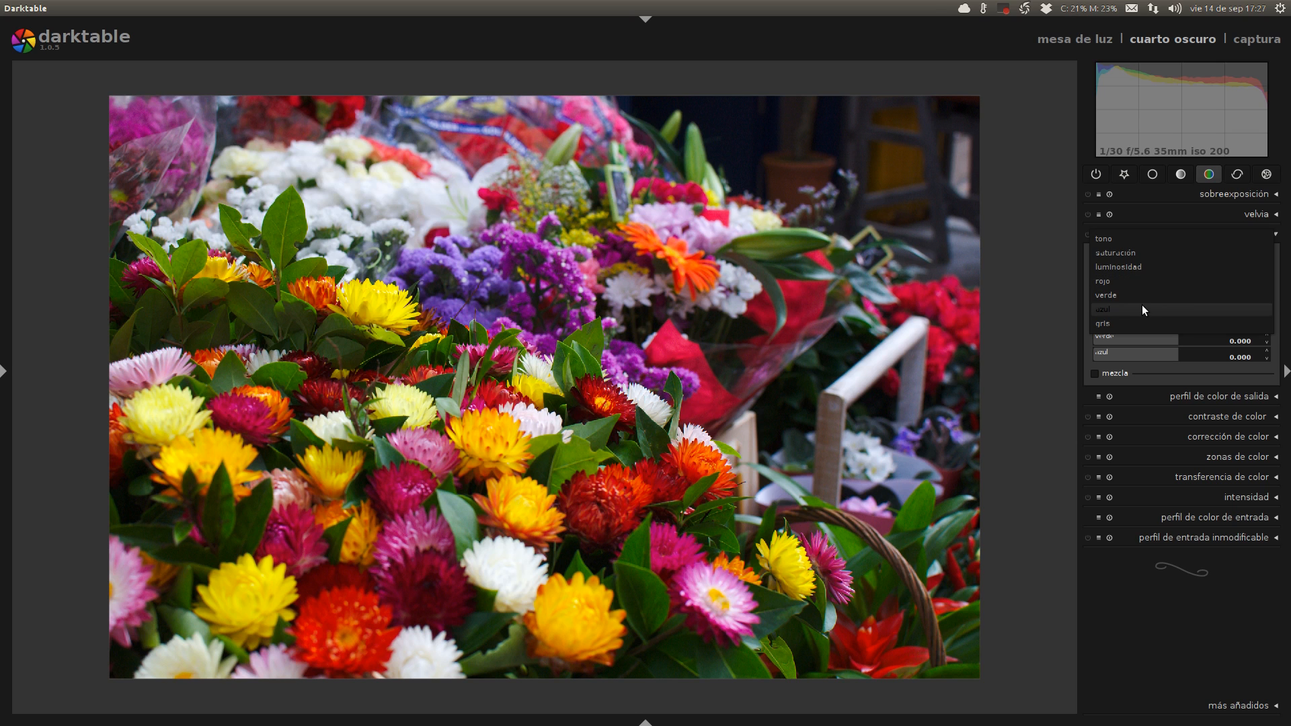
left_click(1083, 346)
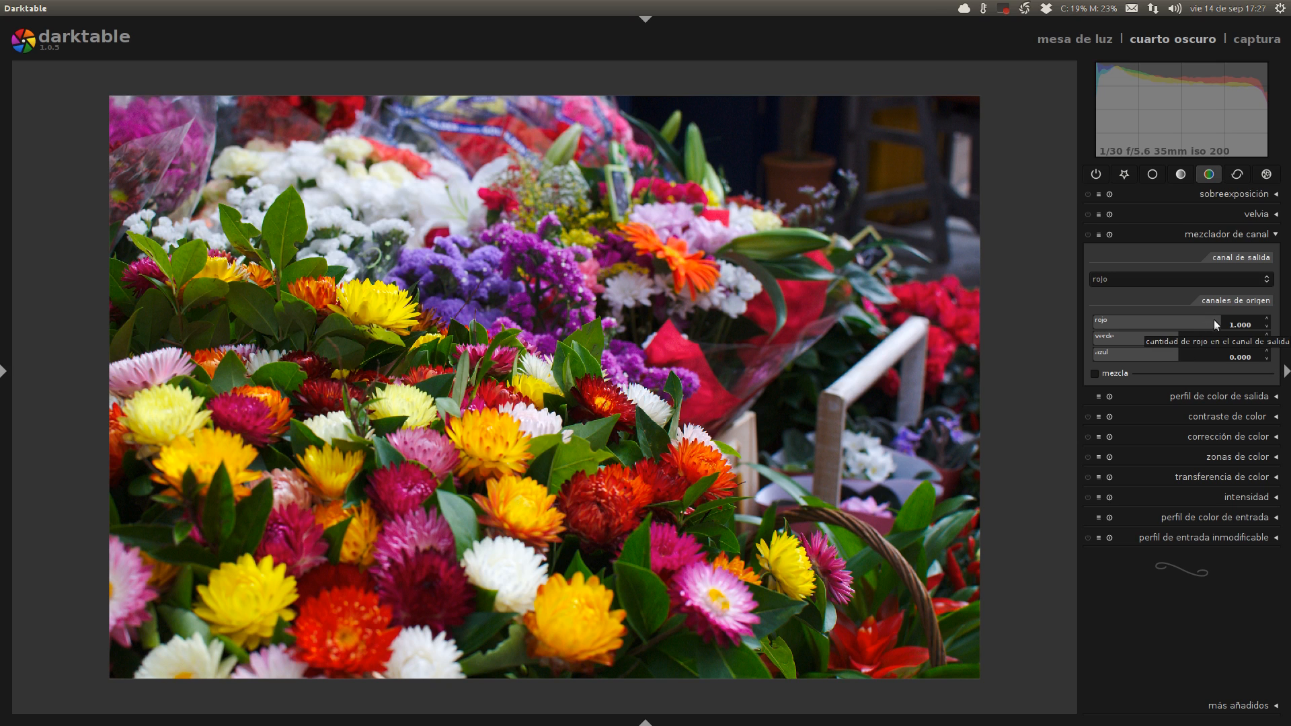
left_click_drag(1220, 323, 1181, 338)
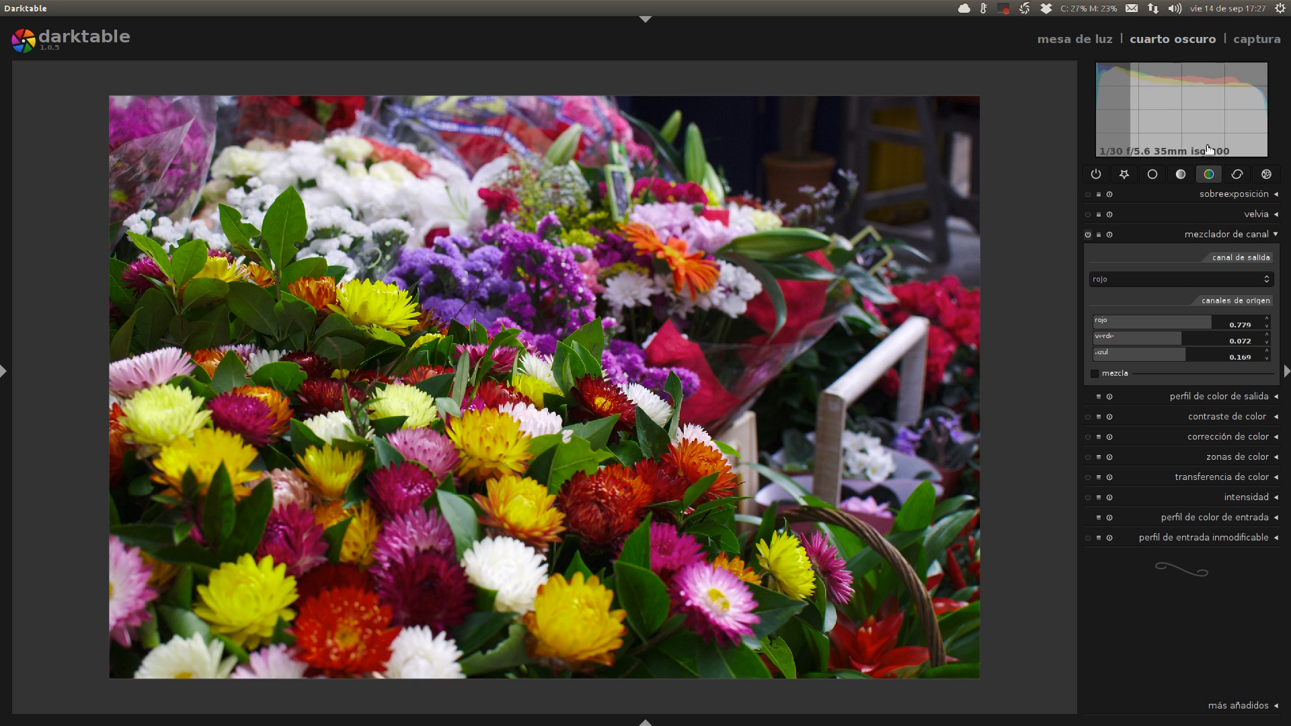
Step: Set the green output channel's sources to red 0.265, green 0.538 and blue 0.345
left_click(1198, 281)
left_click(1193, 293)
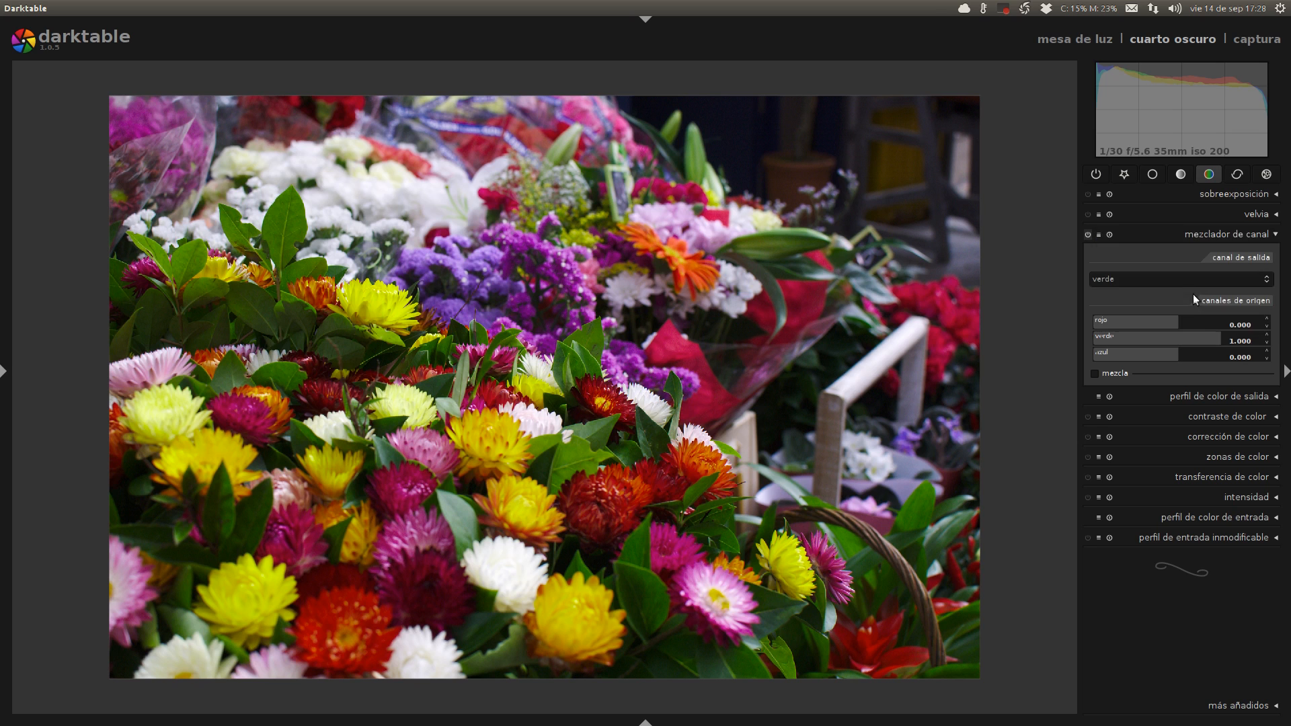
left_click(1201, 336)
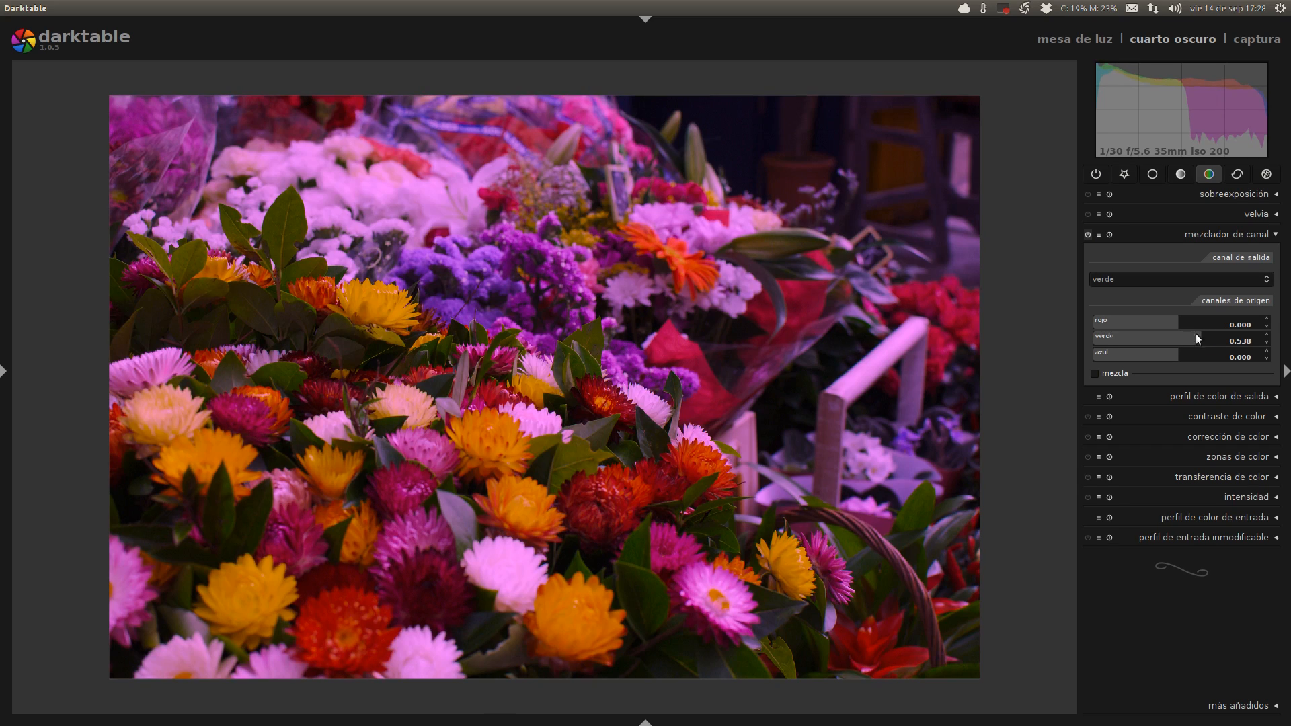
left_click(1189, 318)
left_click(1170, 352)
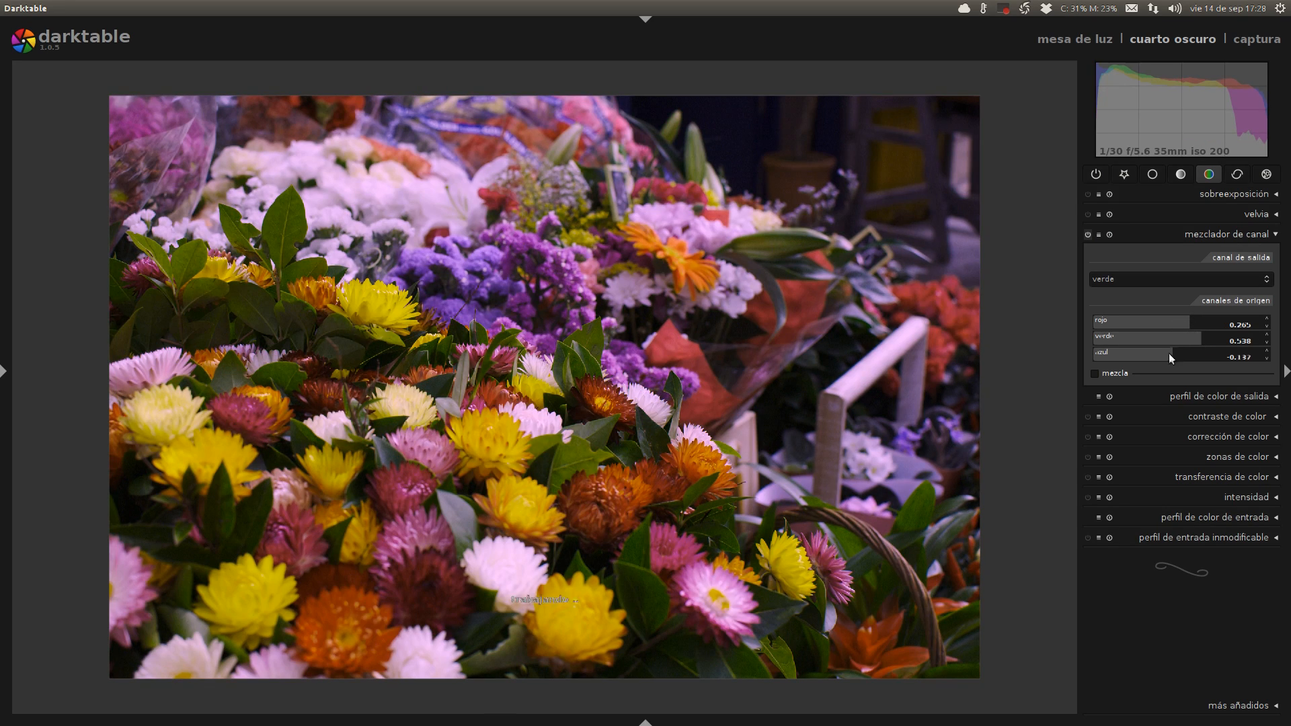
left_click(1201, 351)
left_click_drag(1201, 351, 1192, 351)
Step: Set the blue output channel's sources to red 0.072, green 0.265 and blue 0.811
left_click(1192, 284)
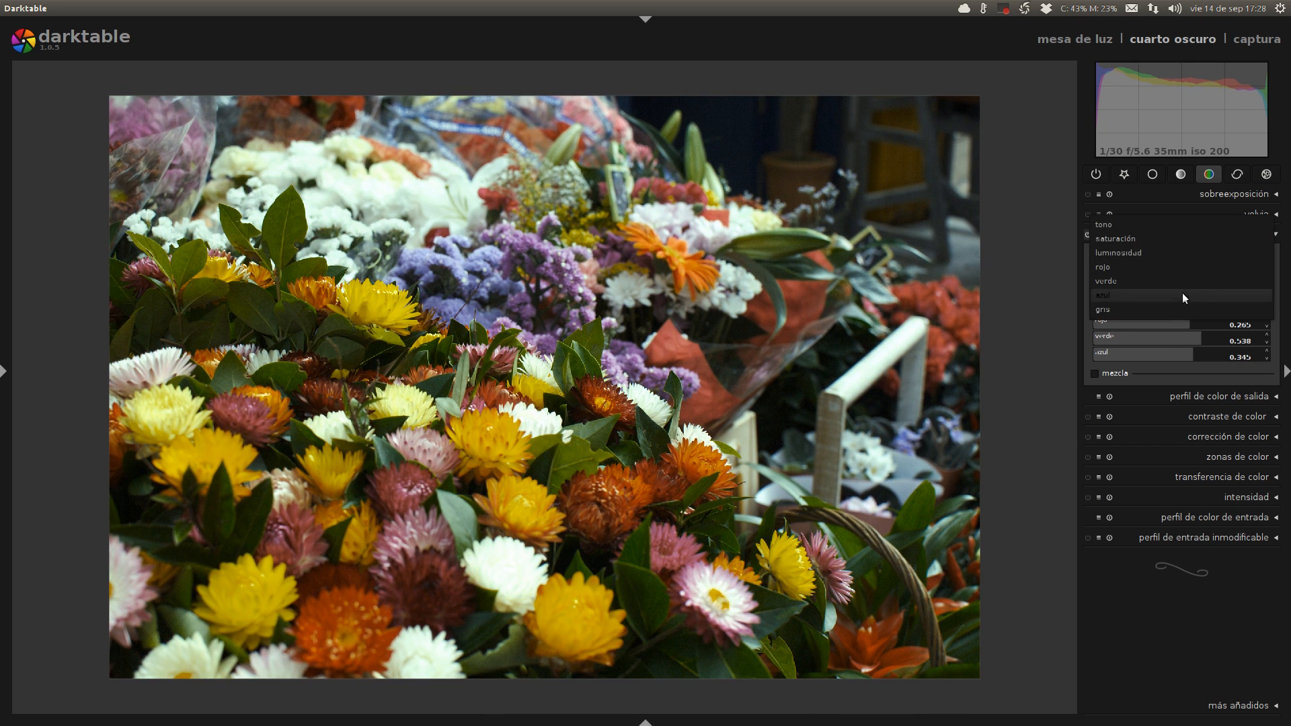
left_click(1181, 300)
left_click(1212, 350)
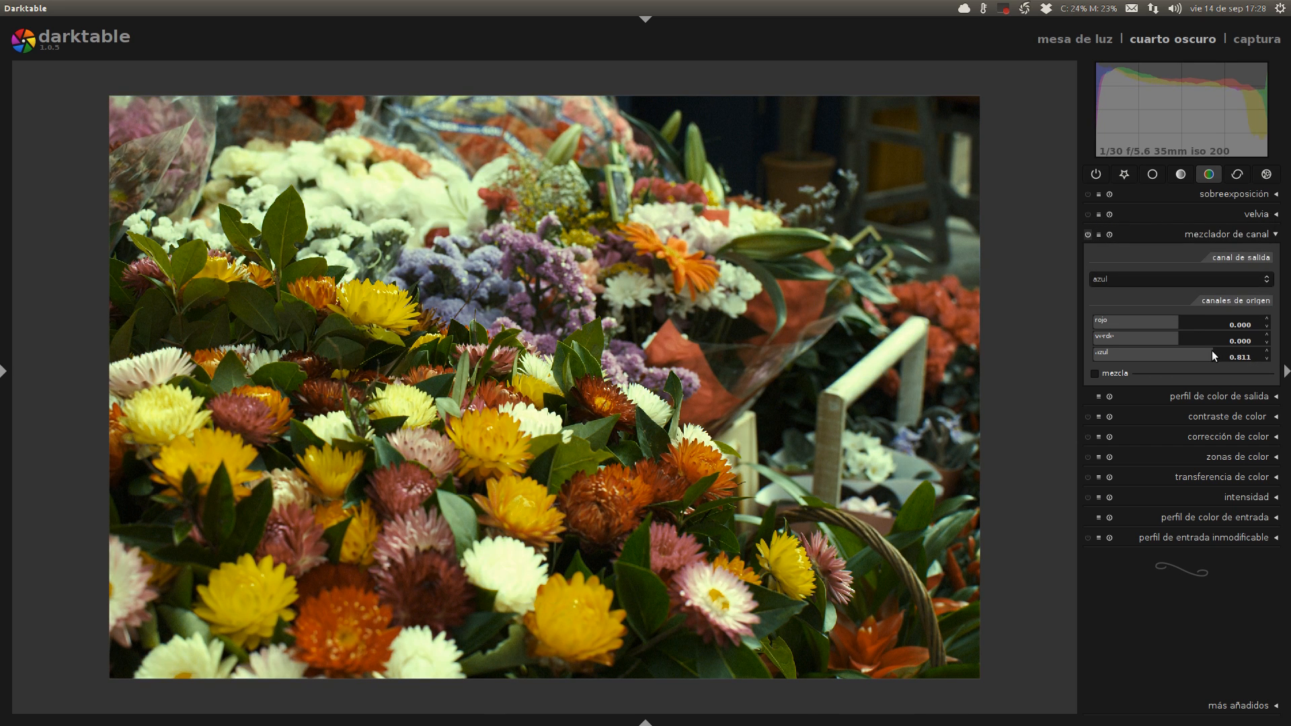
left_click(1189, 337)
left_click(1189, 337)
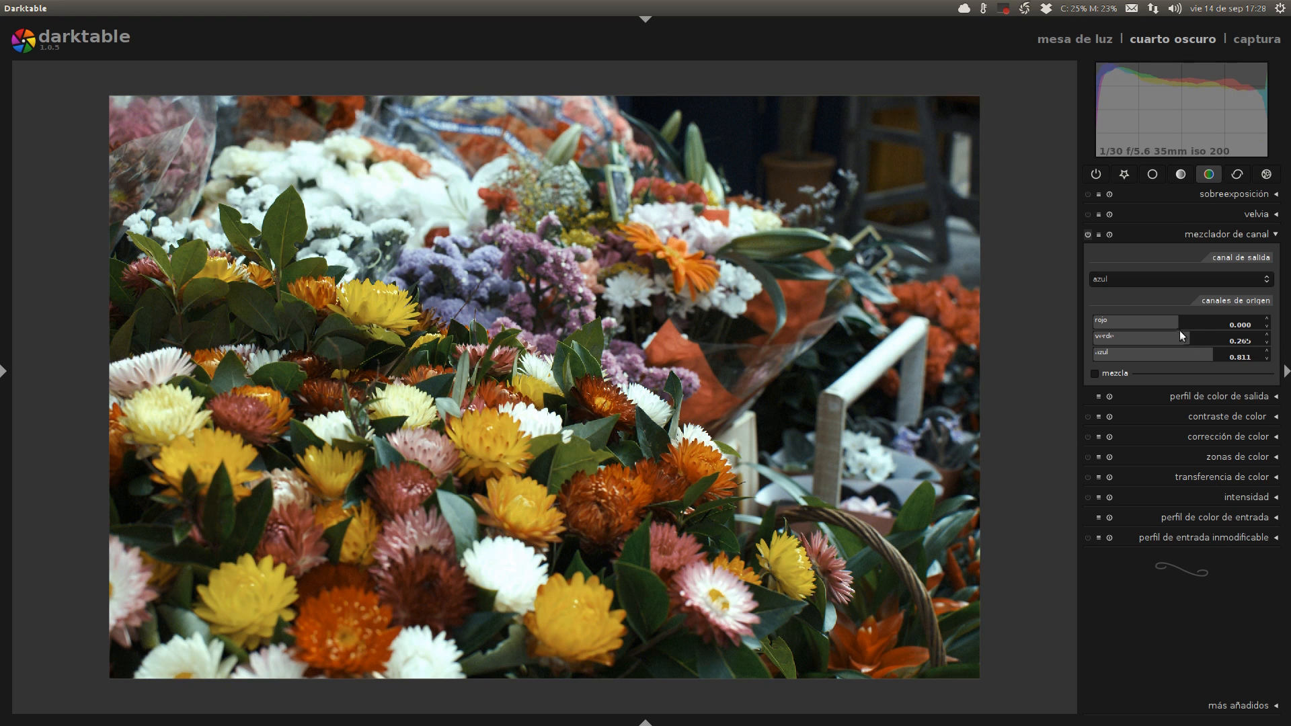
left_click(1177, 321)
left_click(1181, 320)
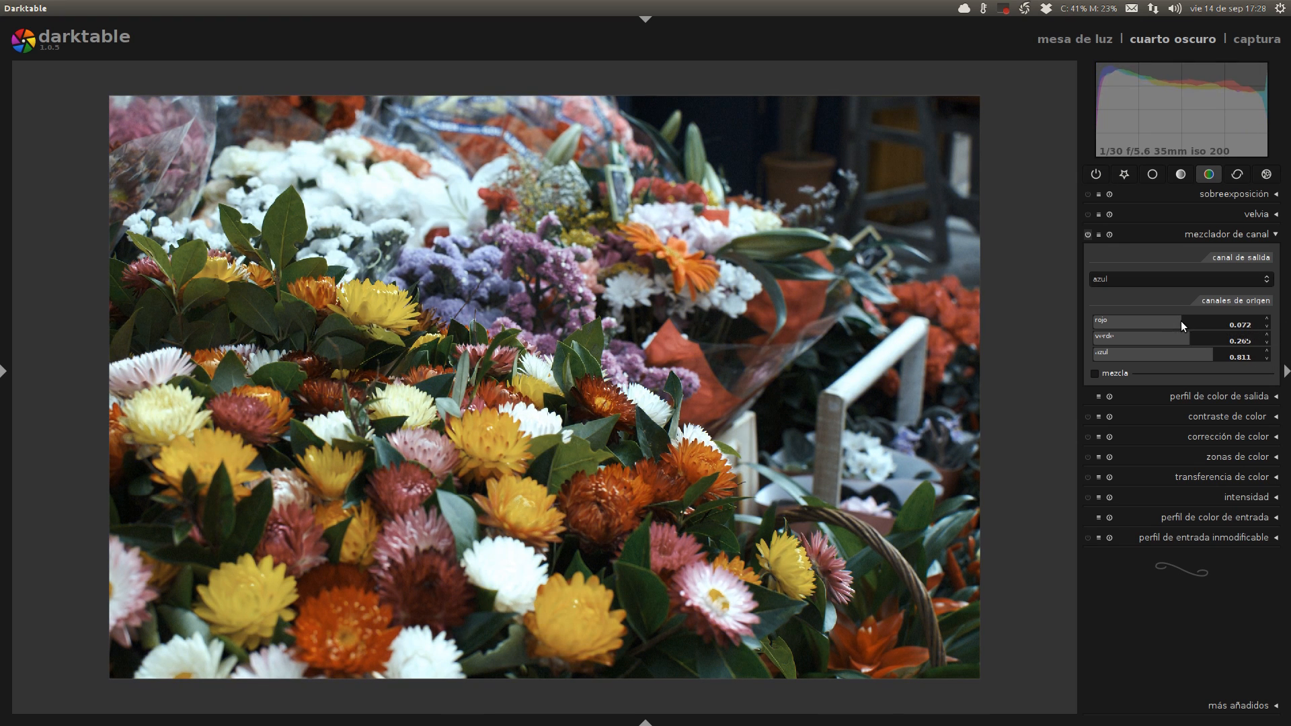
Step: Toggle the channel mixer off and on repeatedly to compare the flower photo with and without the colour mix
left_click(1087, 234)
left_click(1087, 234)
left_click(1087, 234)
left_click(1087, 234)
left_click(1087, 232)
left_click(1088, 232)
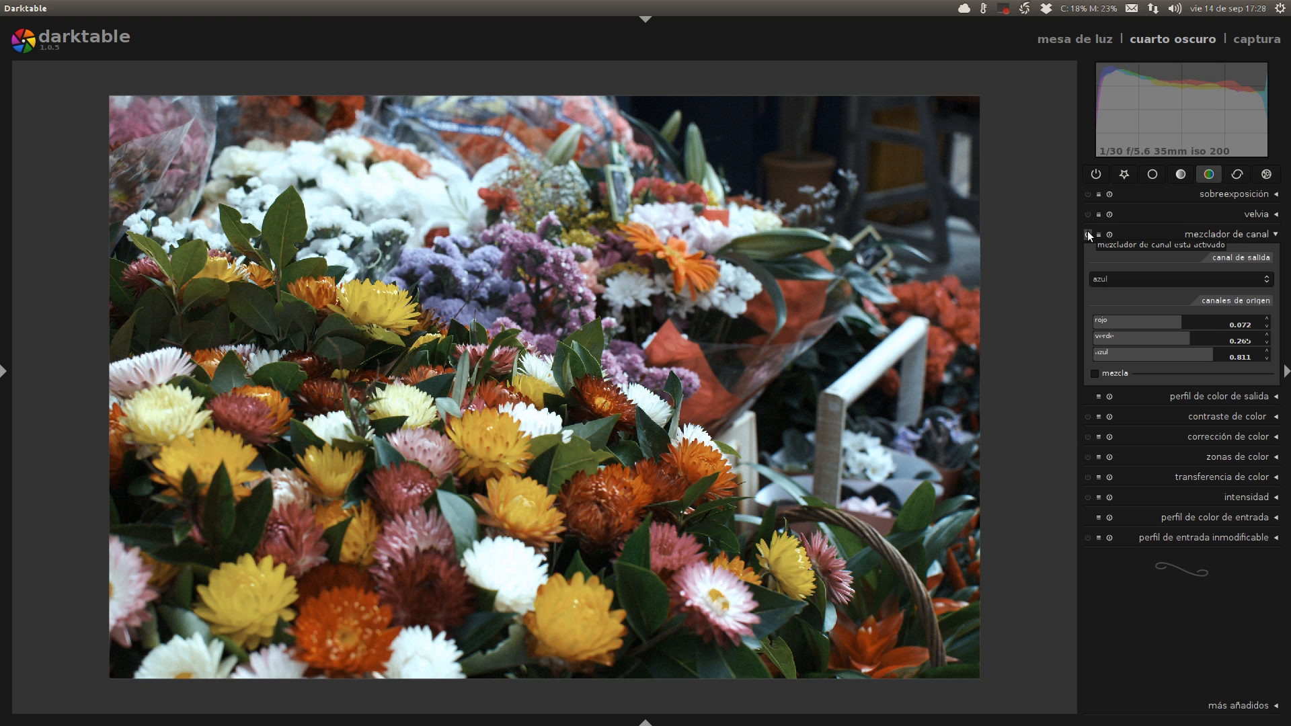
left_click(1087, 233)
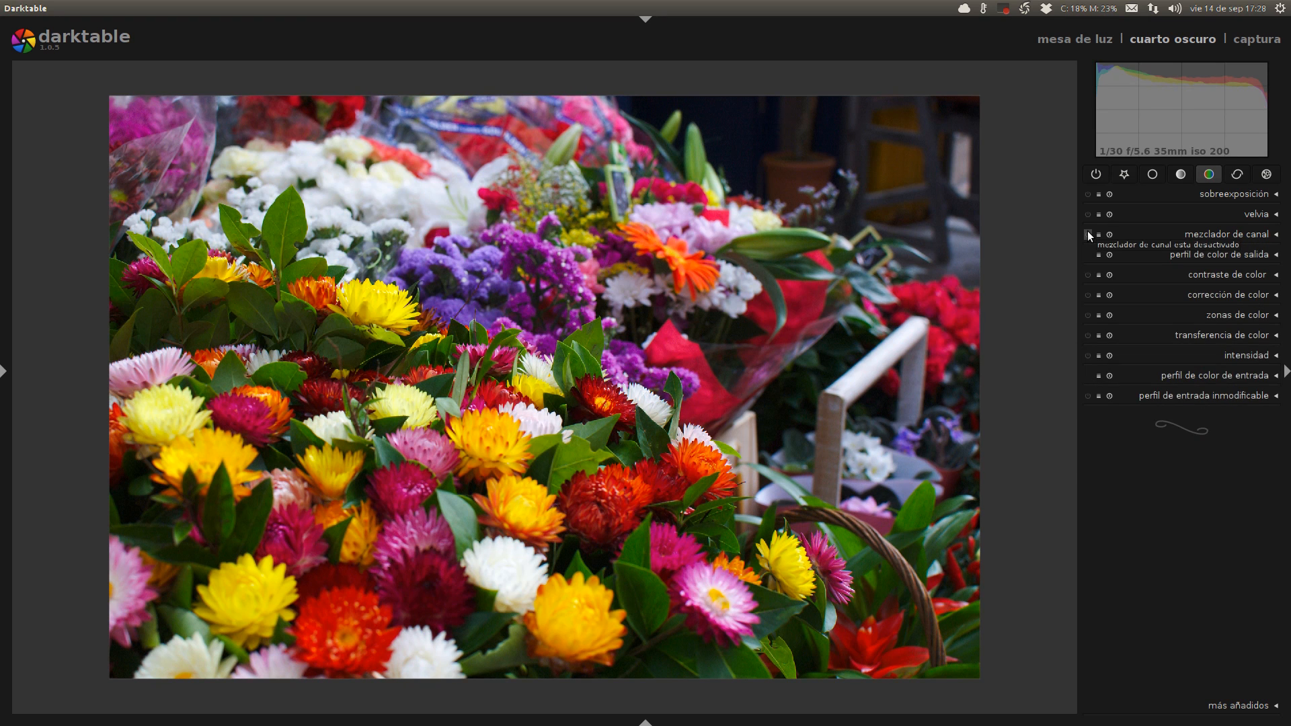
left_click(1087, 233)
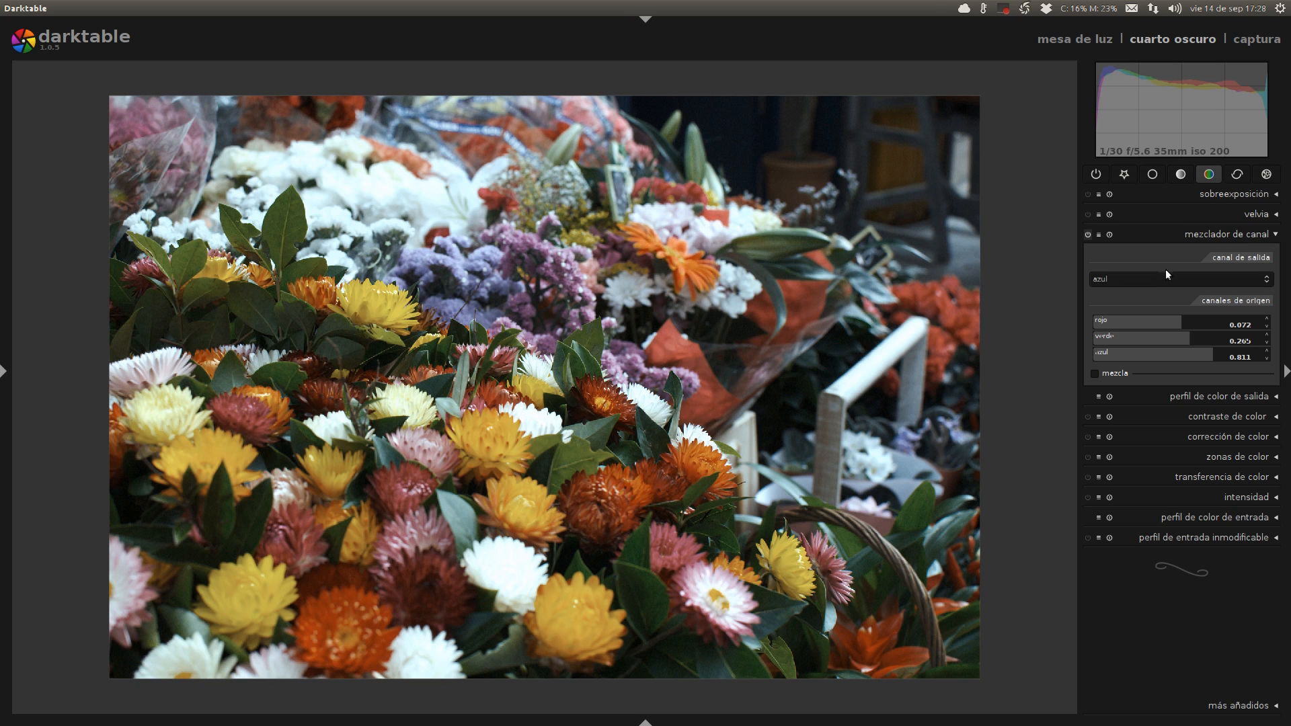
Step: Choose gray (gris) as the channel mixer's output channel and reset the module to its defaults
left_click(1127, 276)
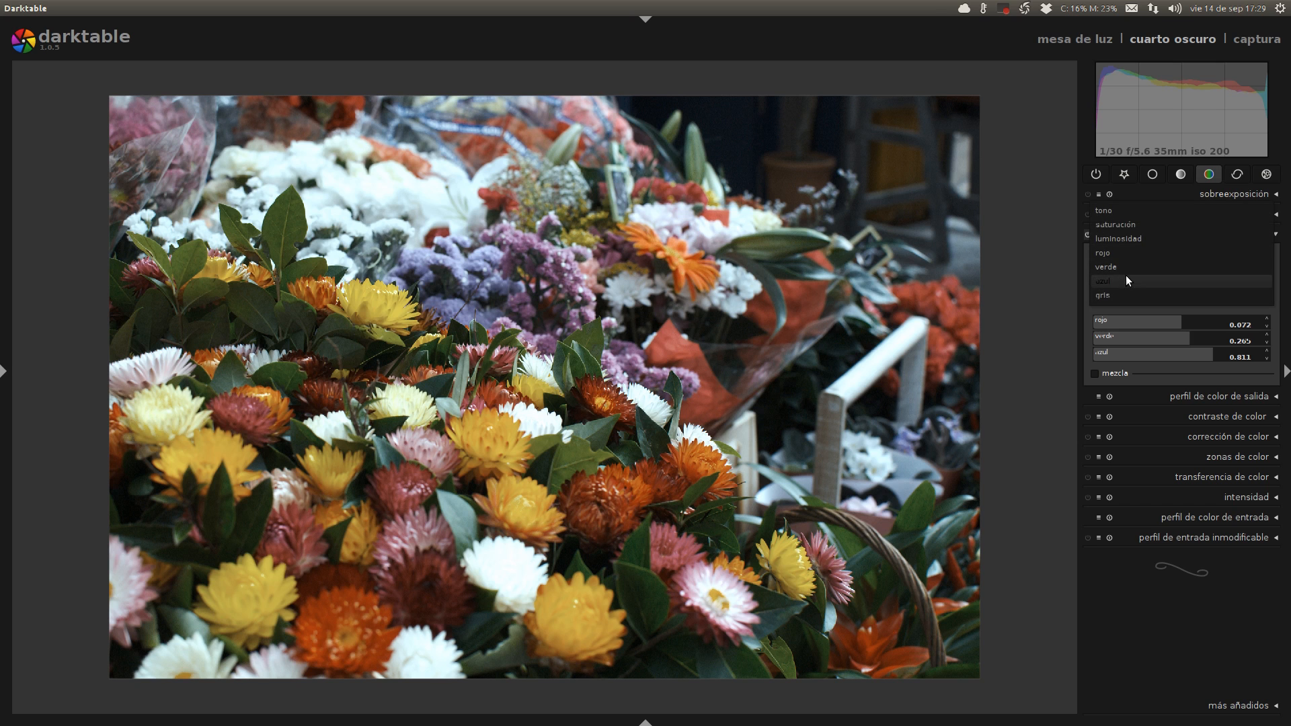
left_click(1133, 295)
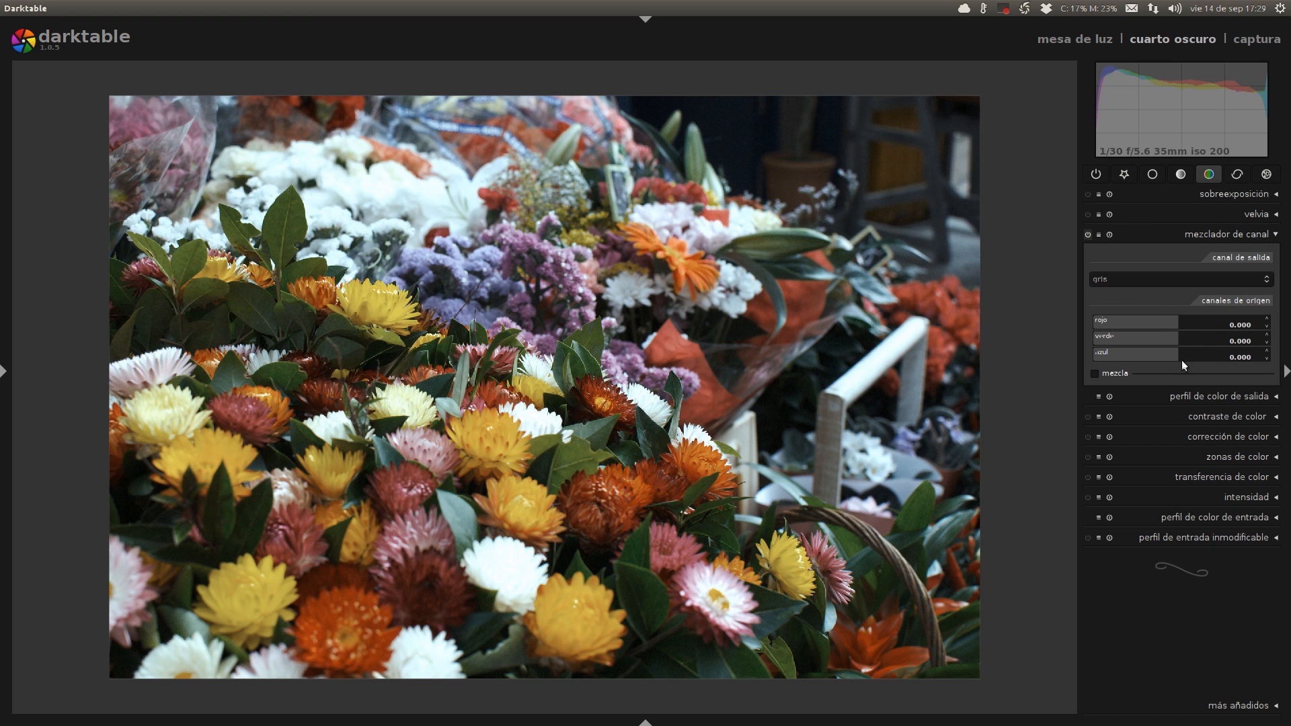
left_click(1110, 234)
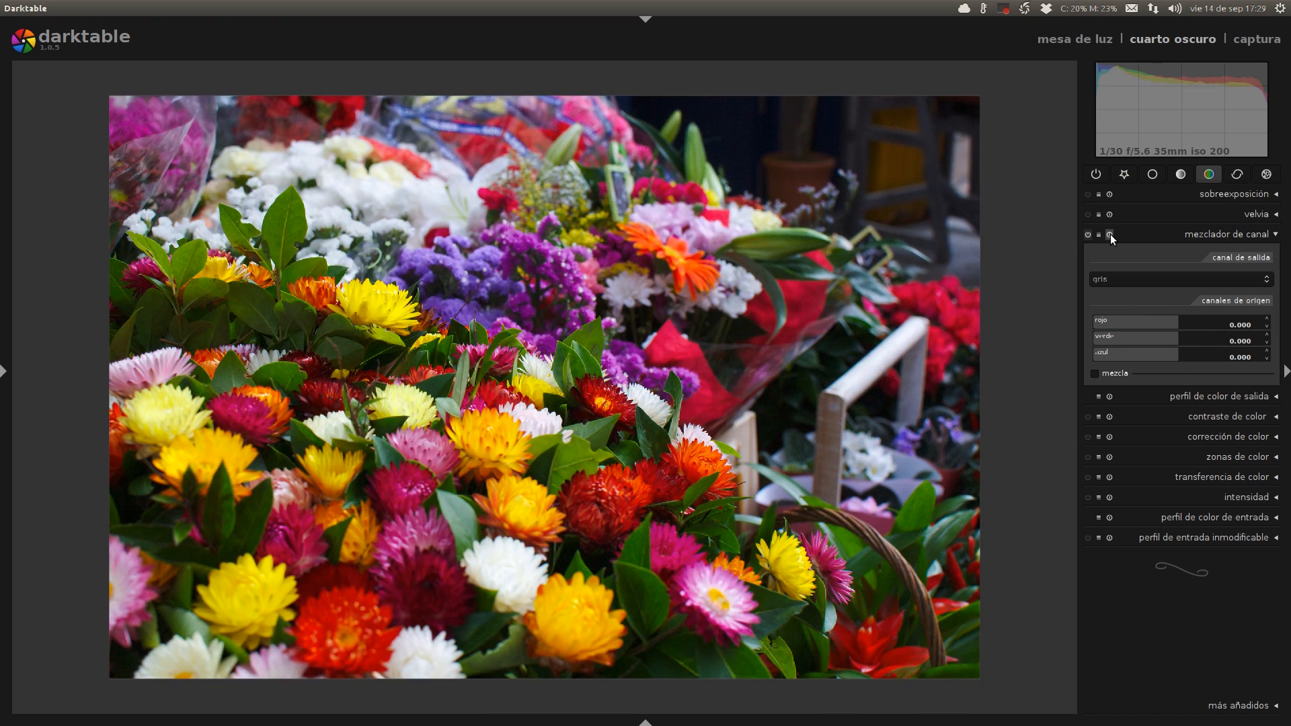
mouse_move(1184, 353)
left_mouse_down()
mouse_move(1208, 353)
mouse_move(1177, 353)
left_mouse_up()
left_click(1003, 8)
left_click(1020, 31)
Step: Apply the channel mixer's b/w preset and adjust the gray mix to red 0.281, green 0.586 and blue 0.153
left_click(1100, 236)
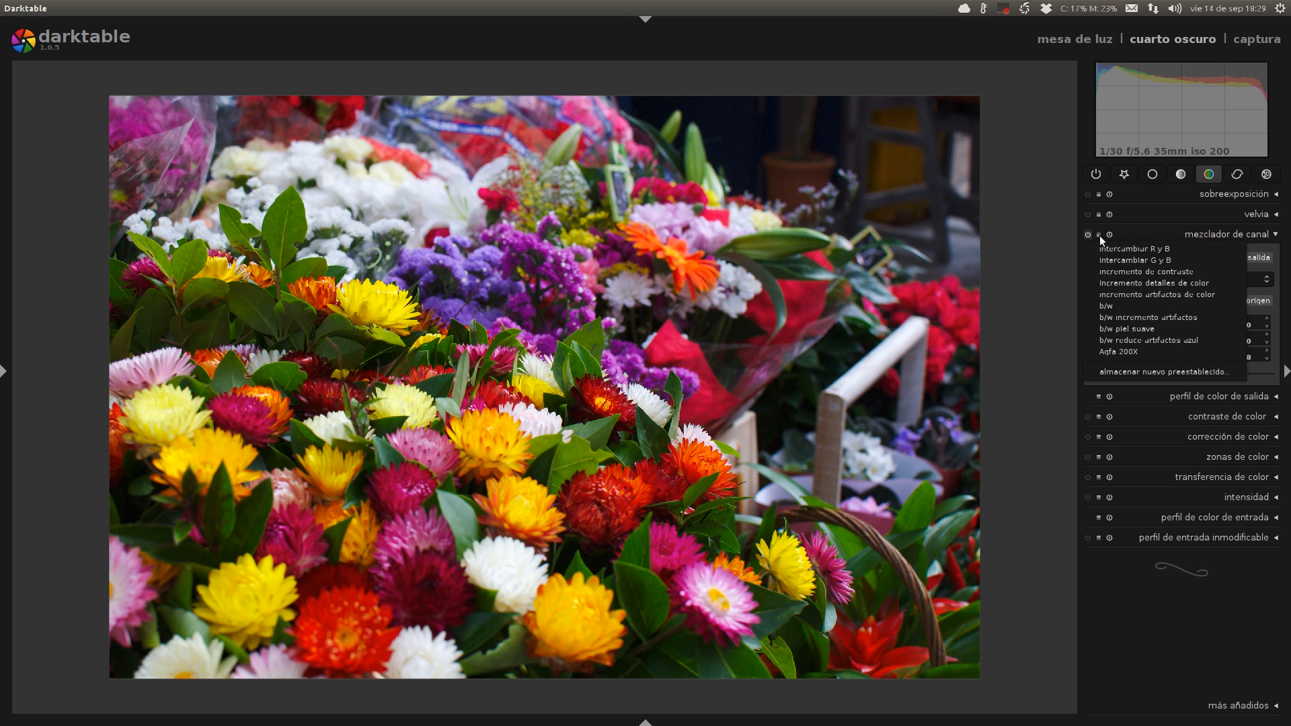
left_click(1120, 303)
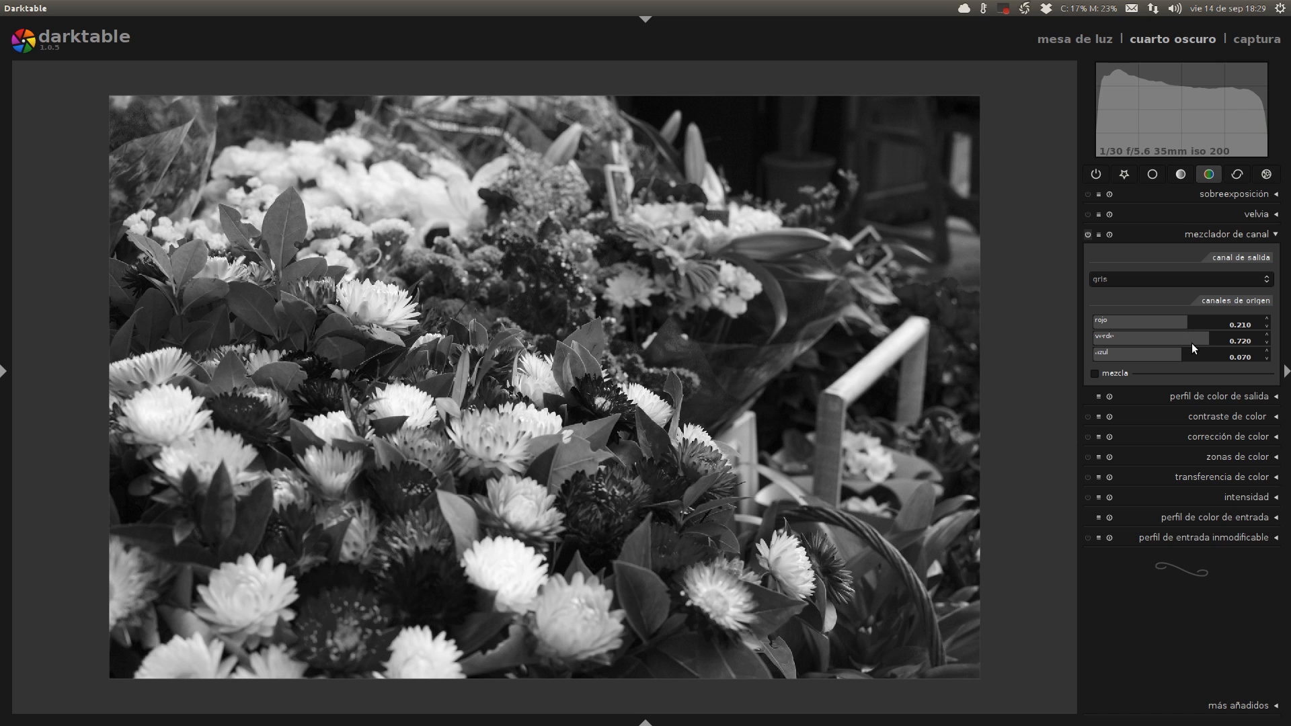
left_click_drag(1188, 321, 1183, 354)
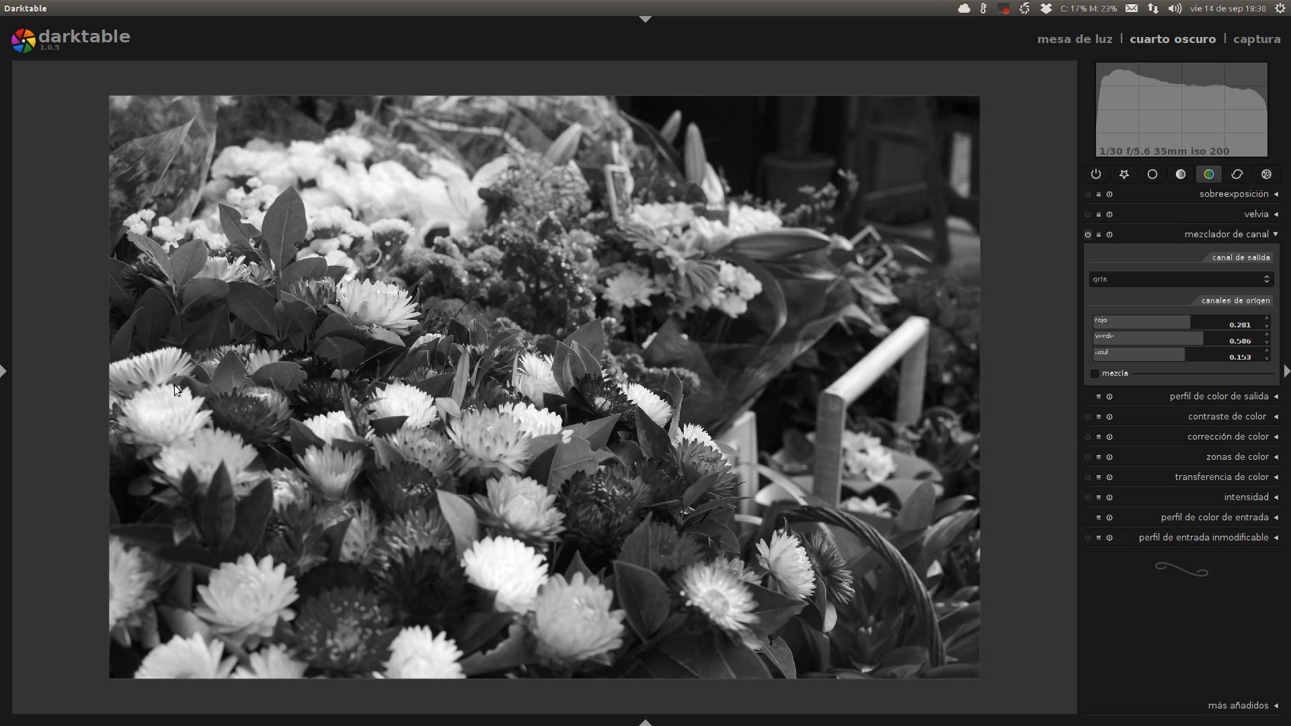
Step: Switch to the document viewer with the darktable user manual PDF and maximize its window
mouse_move(5, 374)
left_click(42, 671)
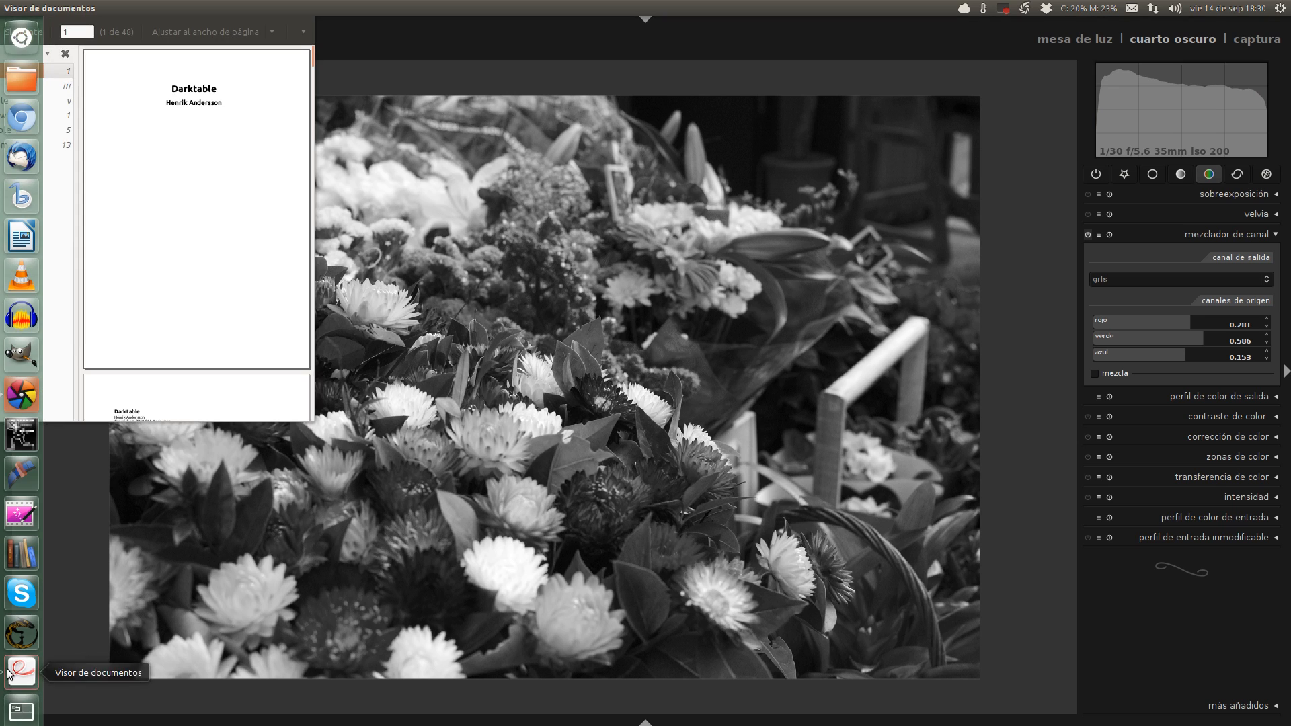
left_click(163, 36)
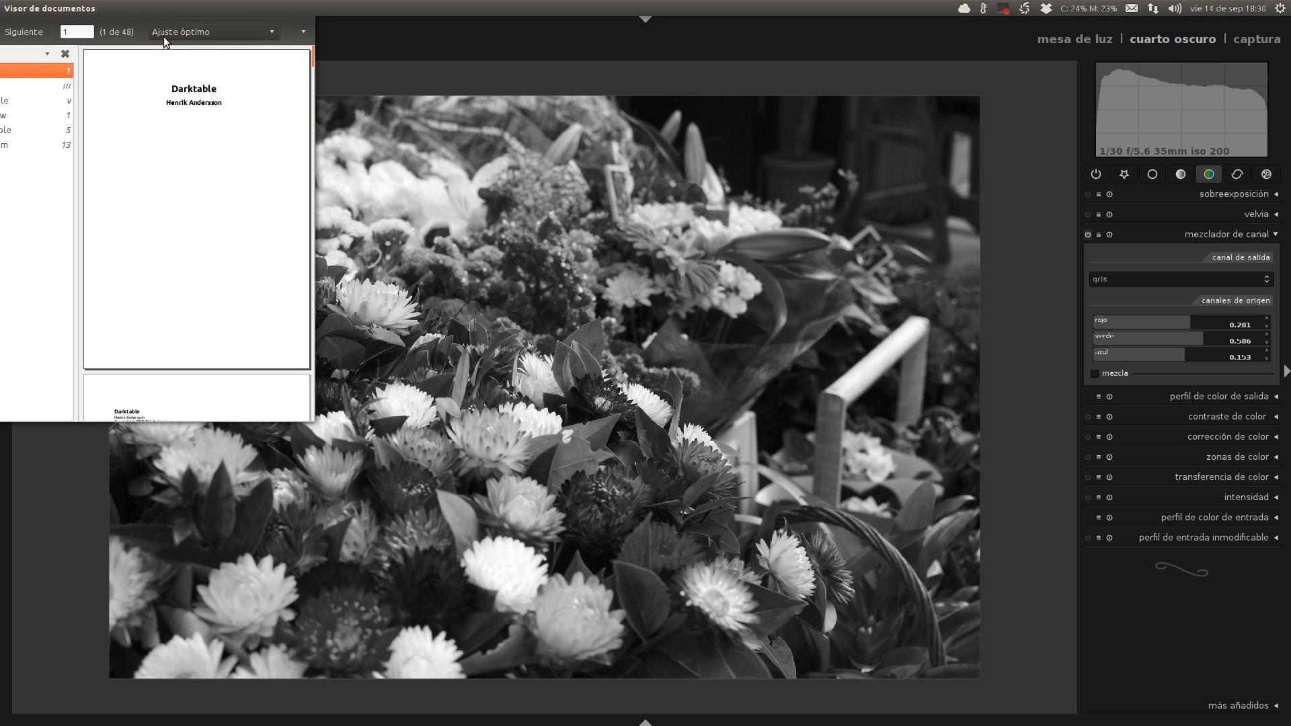
left_click_drag(134, 18, 346, 140)
double_click(349, 132)
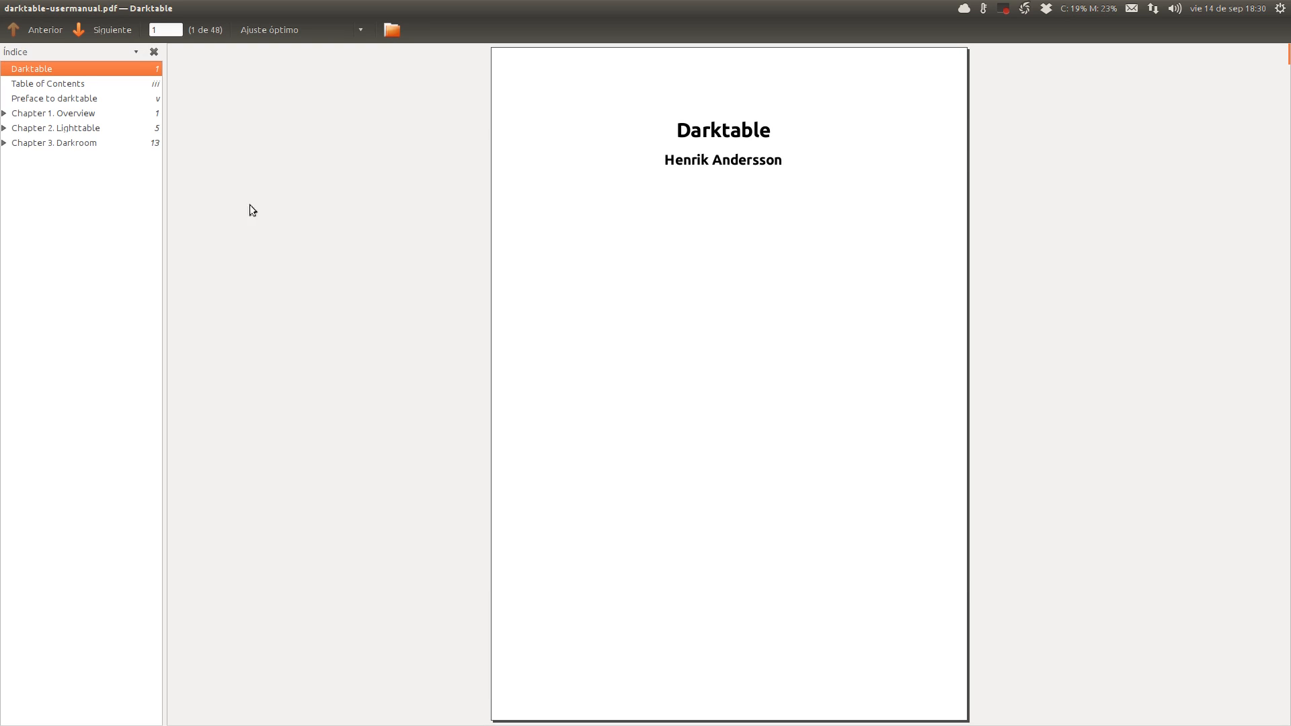
Step: Expand the manual's index to the Darkroom chapter's modules and go to section 4.26, Channel mixer
left_click(4, 113)
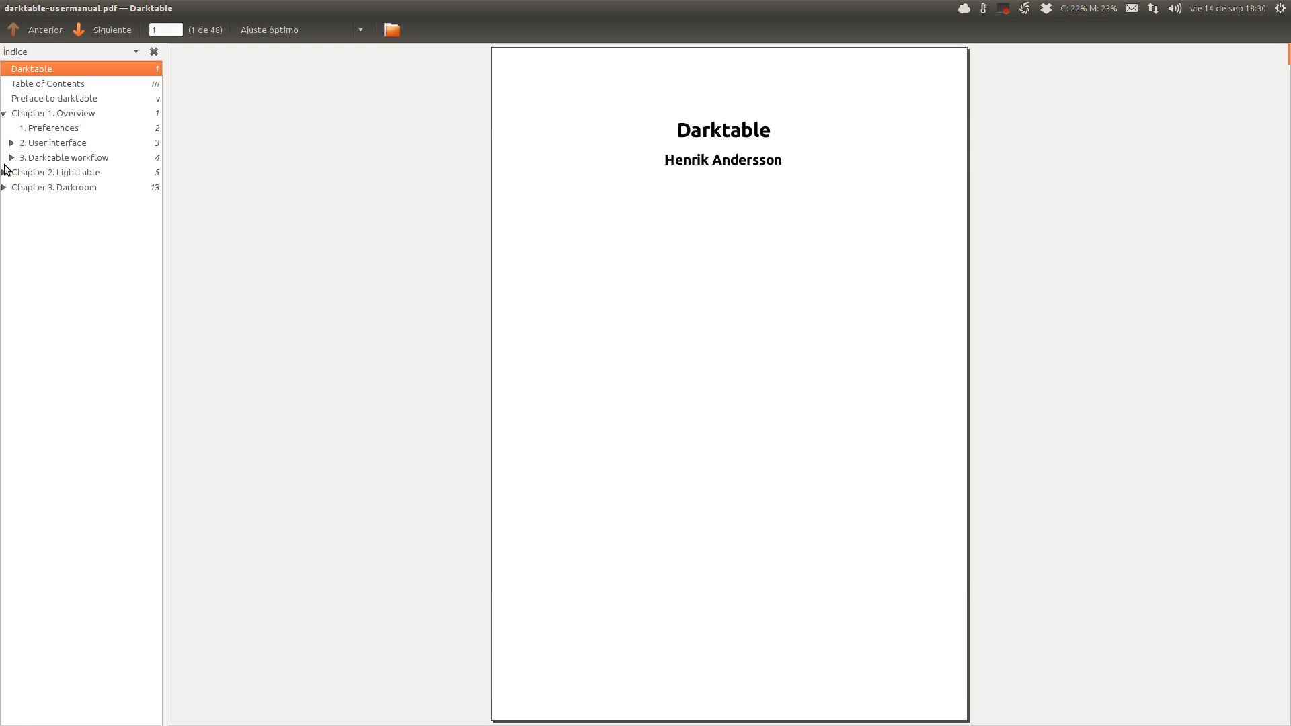
left_click(12, 157)
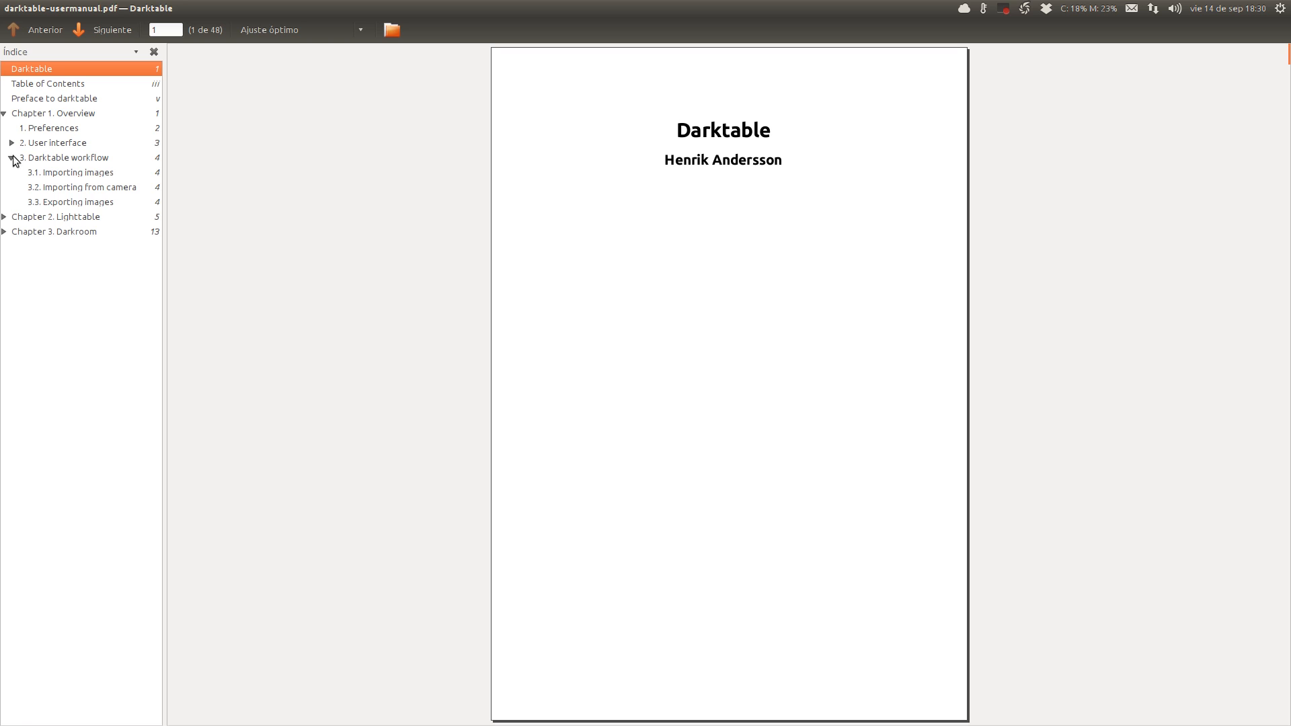
left_click(4, 219)
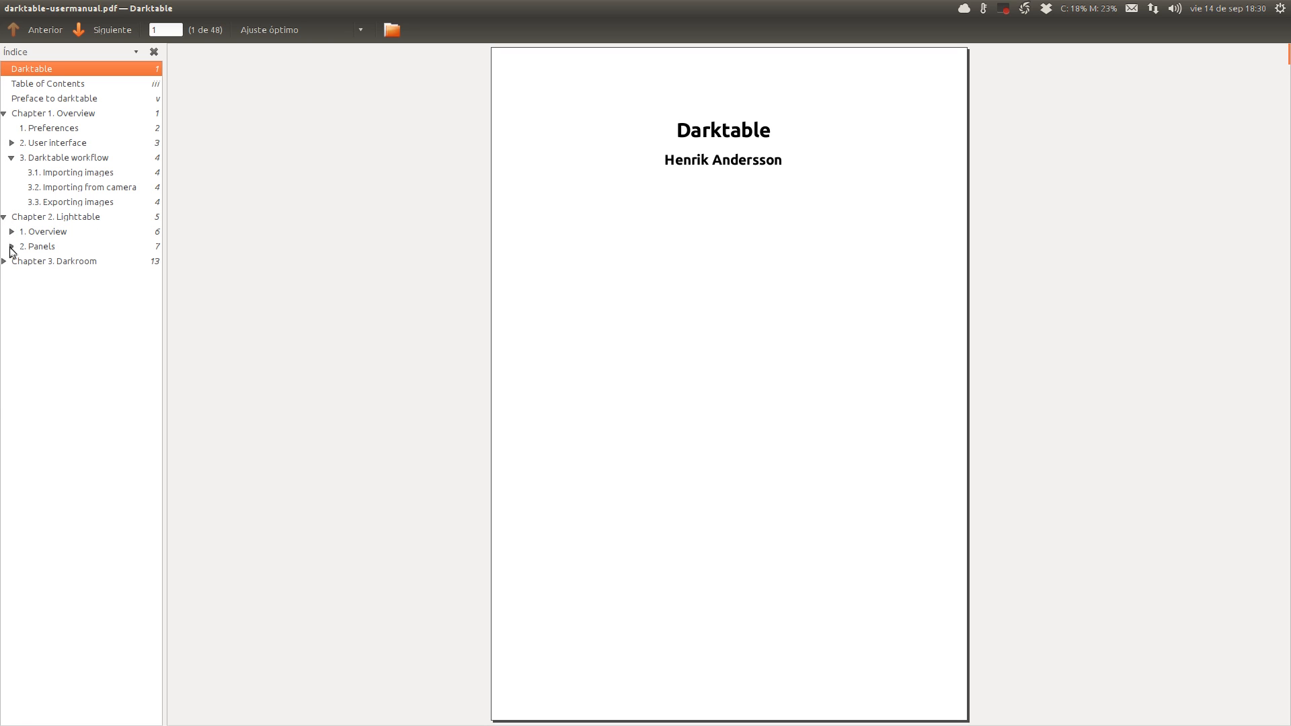
left_click(10, 247)
left_click(4, 410)
left_click(12, 469)
scroll(87, 475, "down", 6)
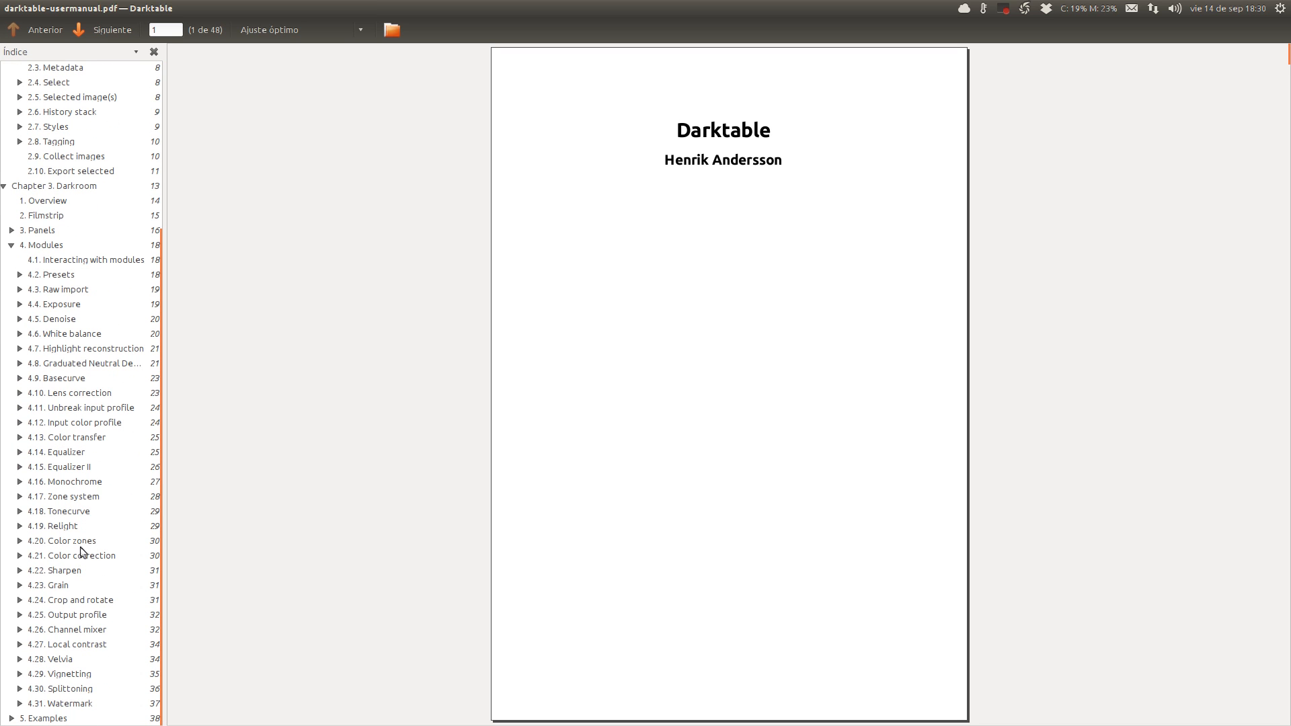
left_click(81, 630)
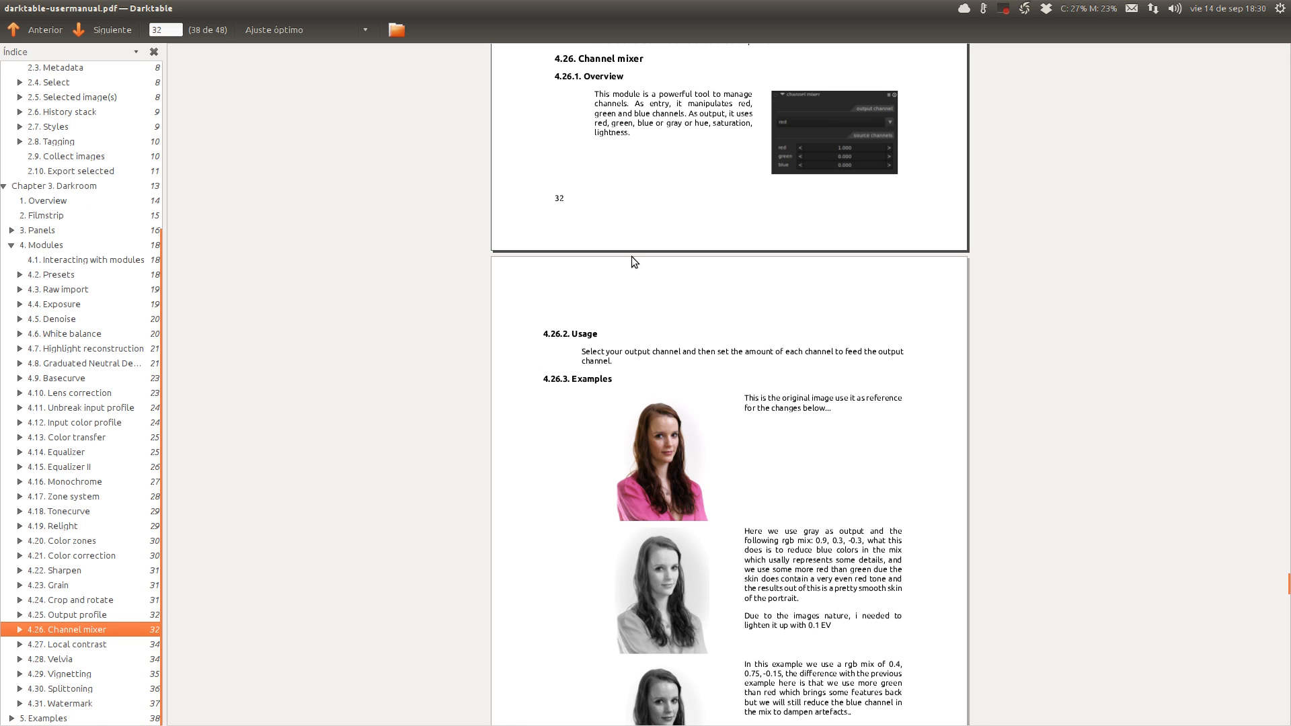
Step: Bring the Channel mixer section into view and fit the manual to the page width
scroll(631, 257, "up", 3)
scroll(746, 266, "up", 1)
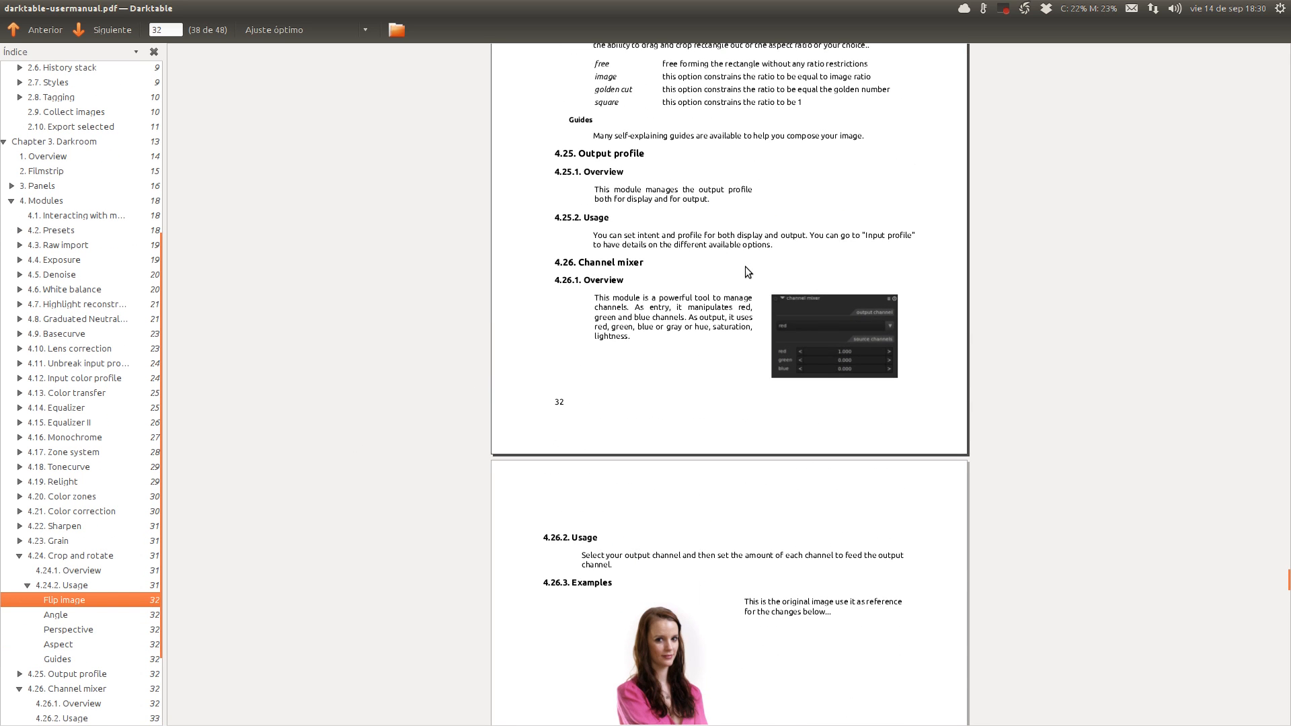
scroll(745, 266, "down", 2)
left_click(271, 35)
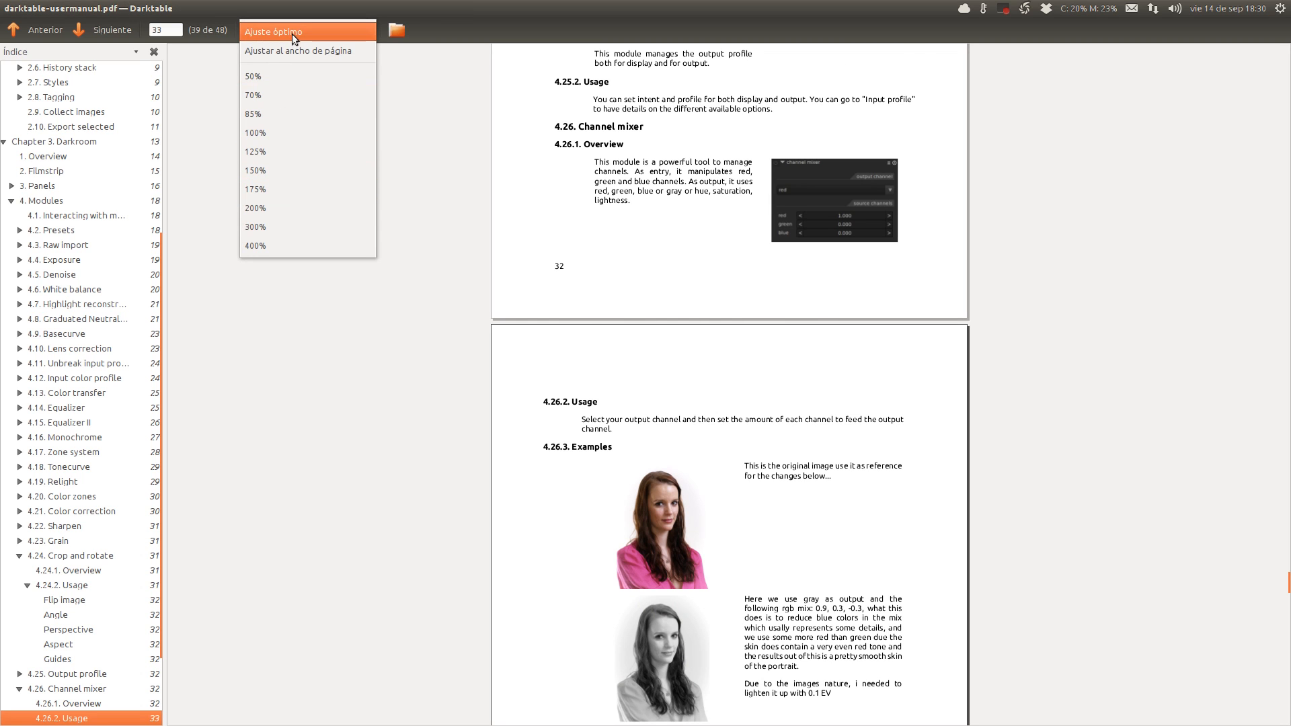
left_click(292, 49)
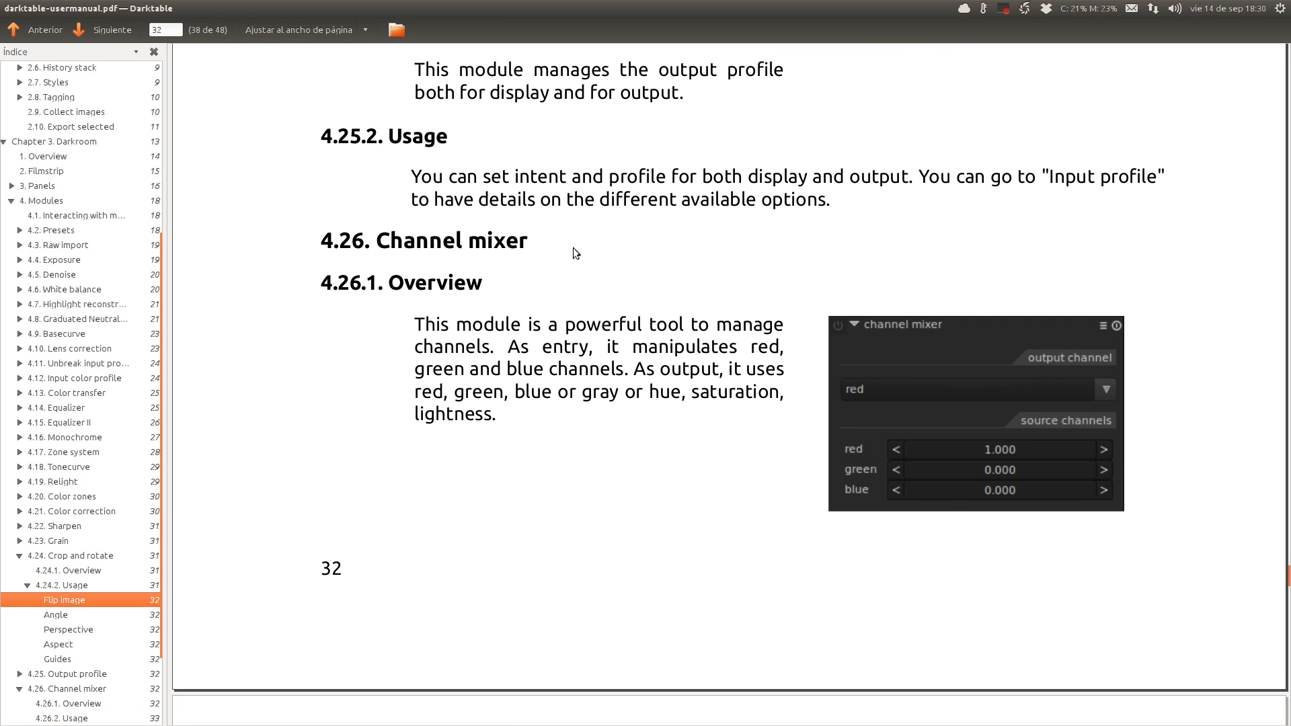
Step: Read the Channel mixer section from its overview and examples through the table of b/w film mixing values
left_click_drag(527, 428, 377, 319)
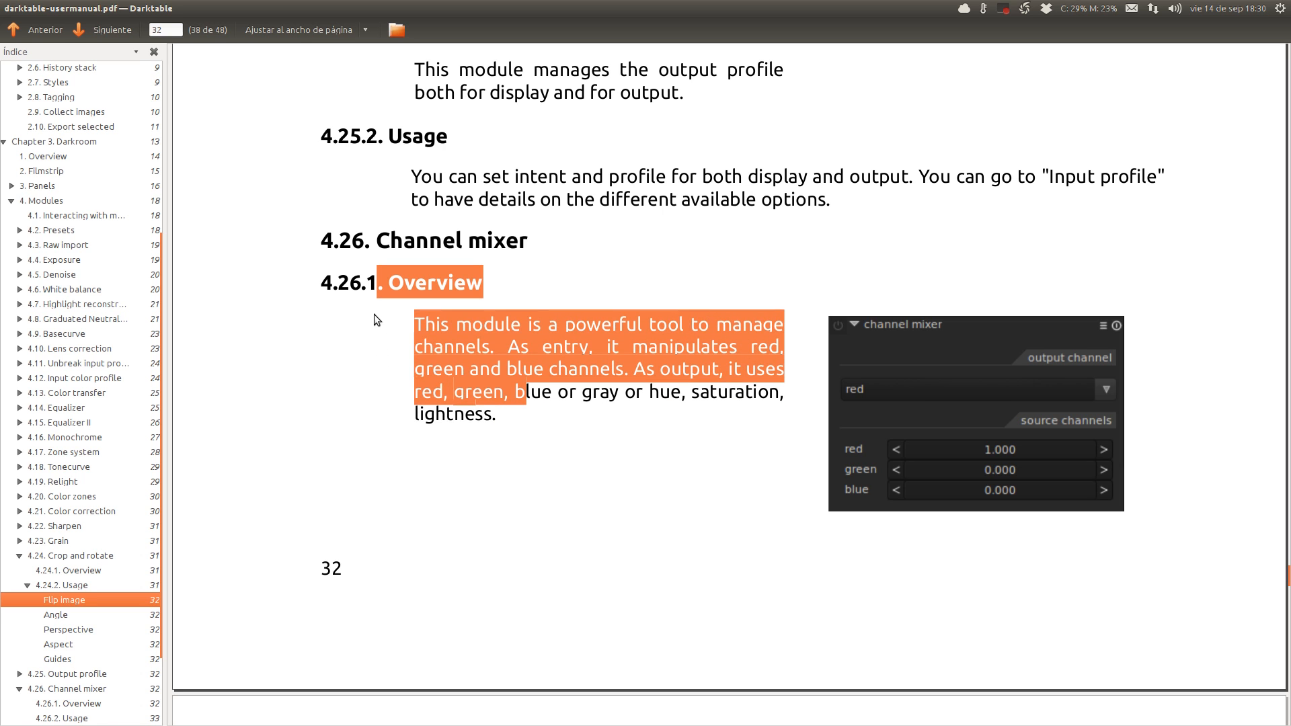
left_click(523, 400)
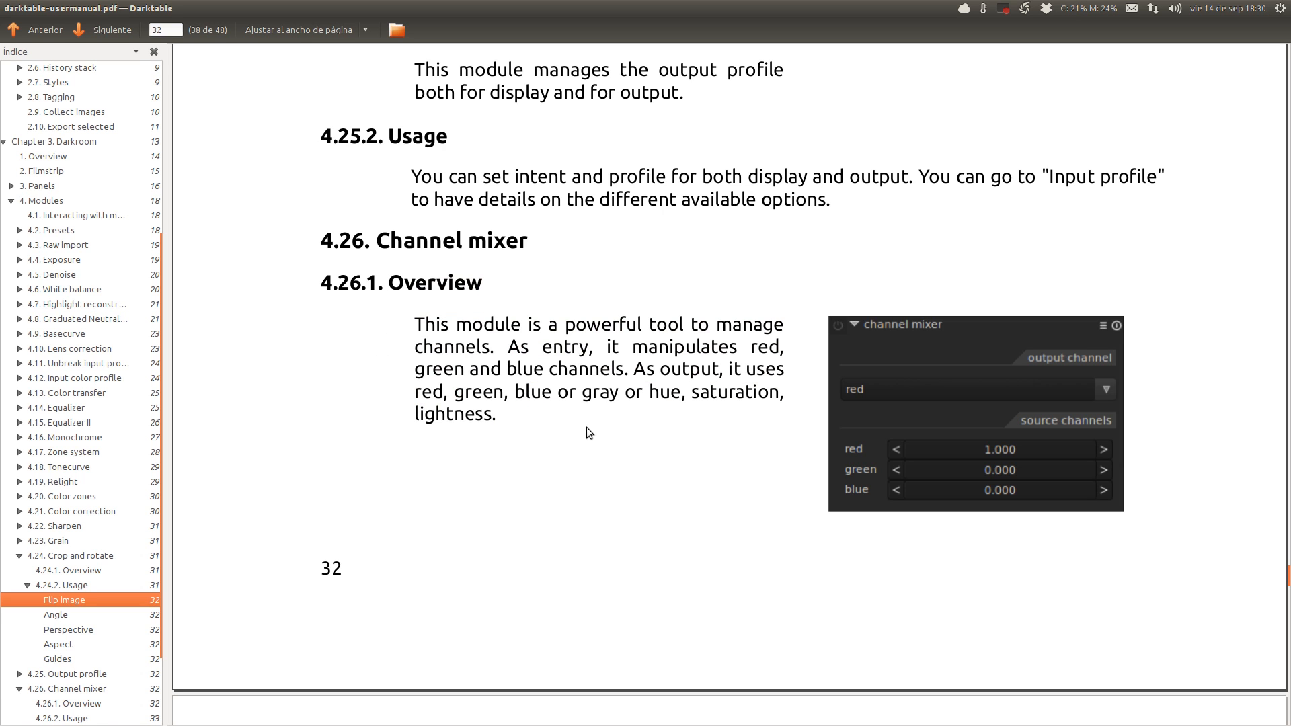
scroll(587, 427, "down", 10)
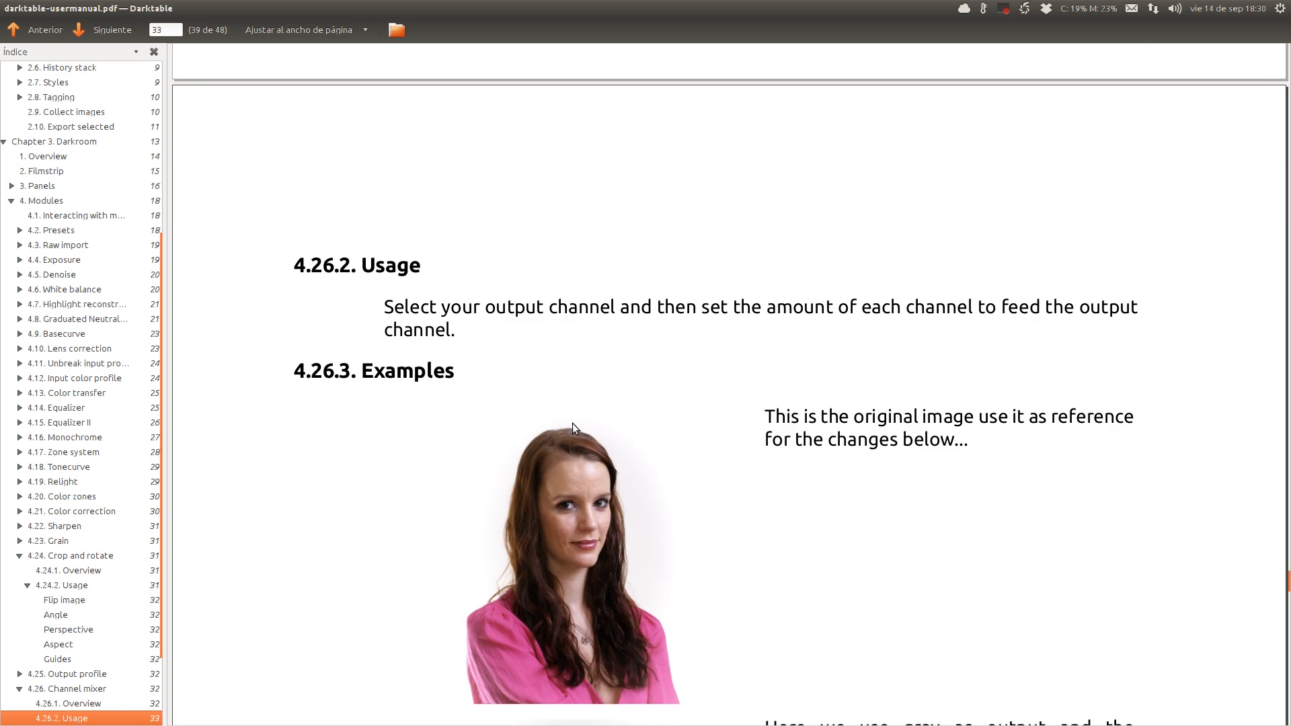
scroll(573, 425, "down", 4)
scroll(573, 428, "down", 13)
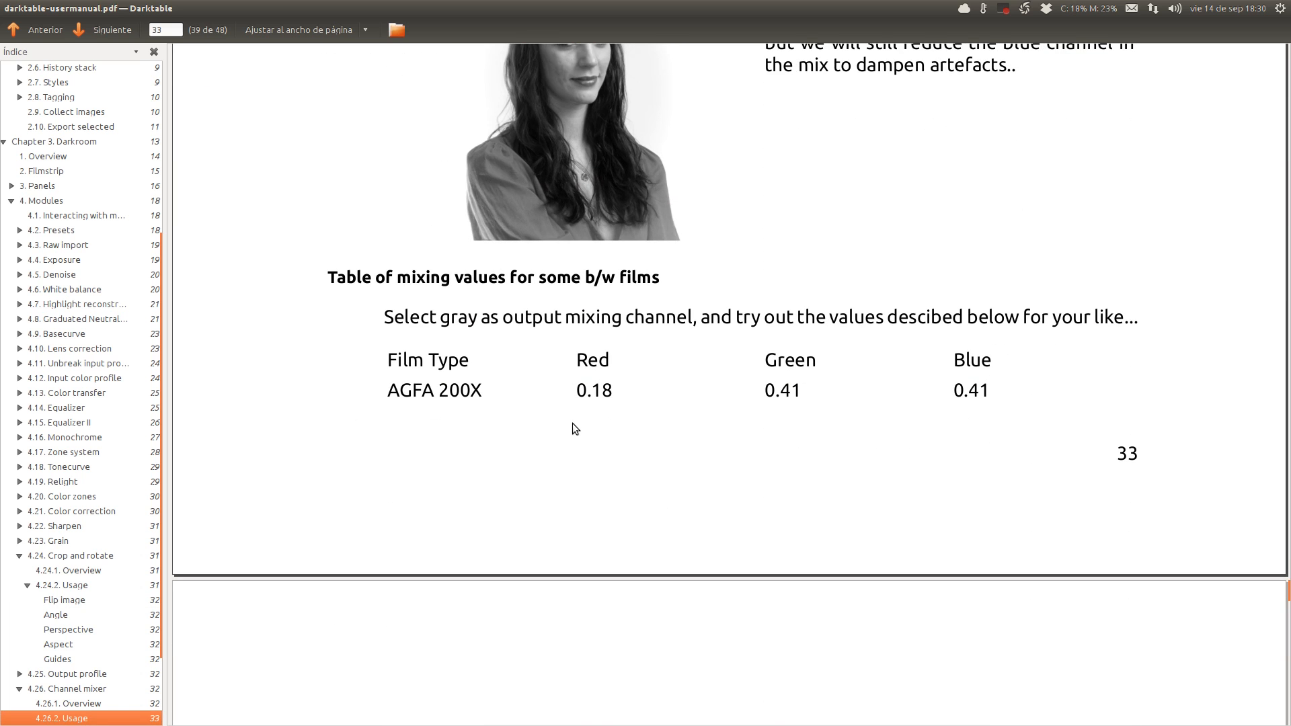
scroll(572, 423, "down", 6)
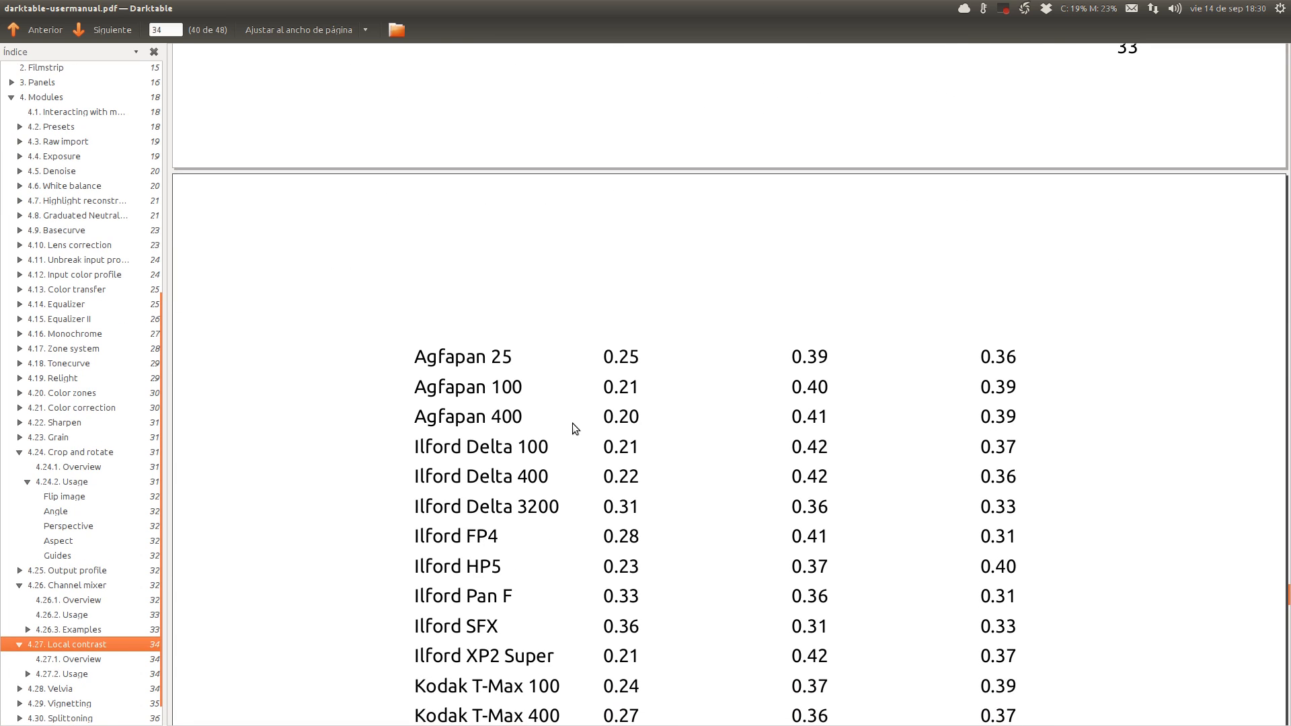
Step: Examine the table of b/w film mixing values, from the AGFA 200X row to Generic B/W
scroll(572, 422, "up", 4)
left_click_drag(578, 254, 984, 263)
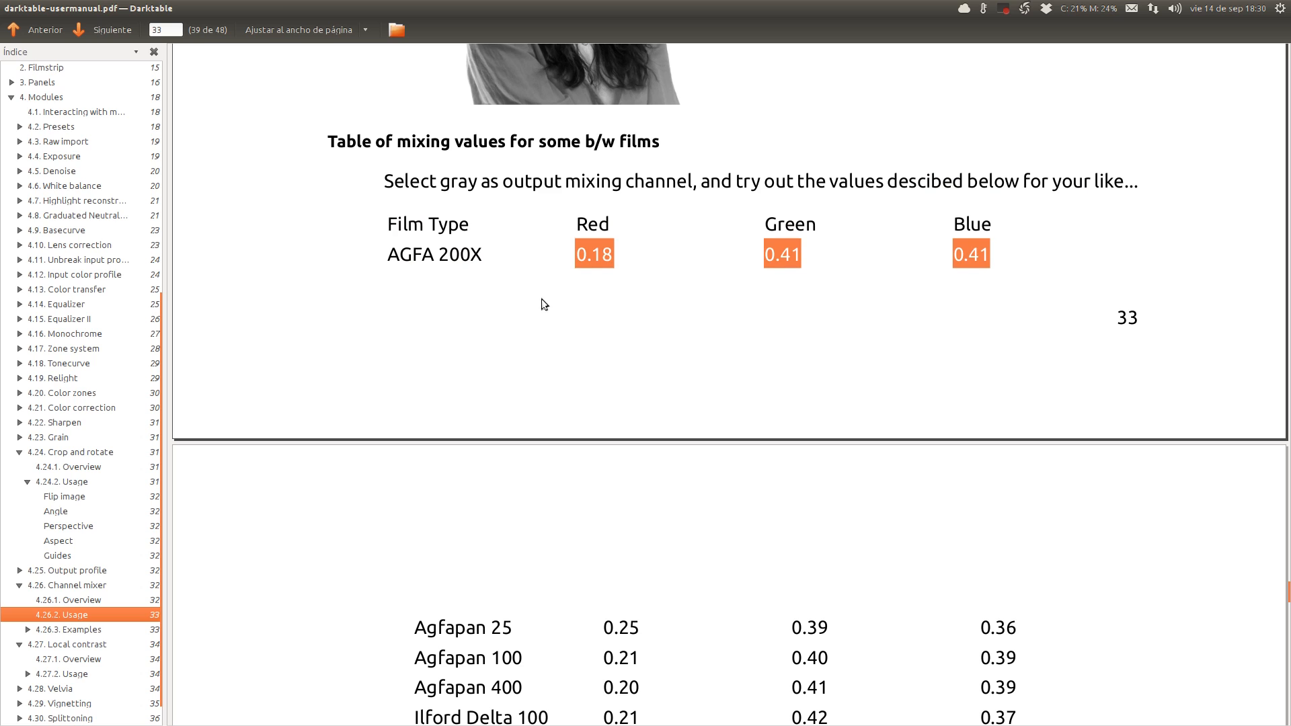
left_click(544, 275)
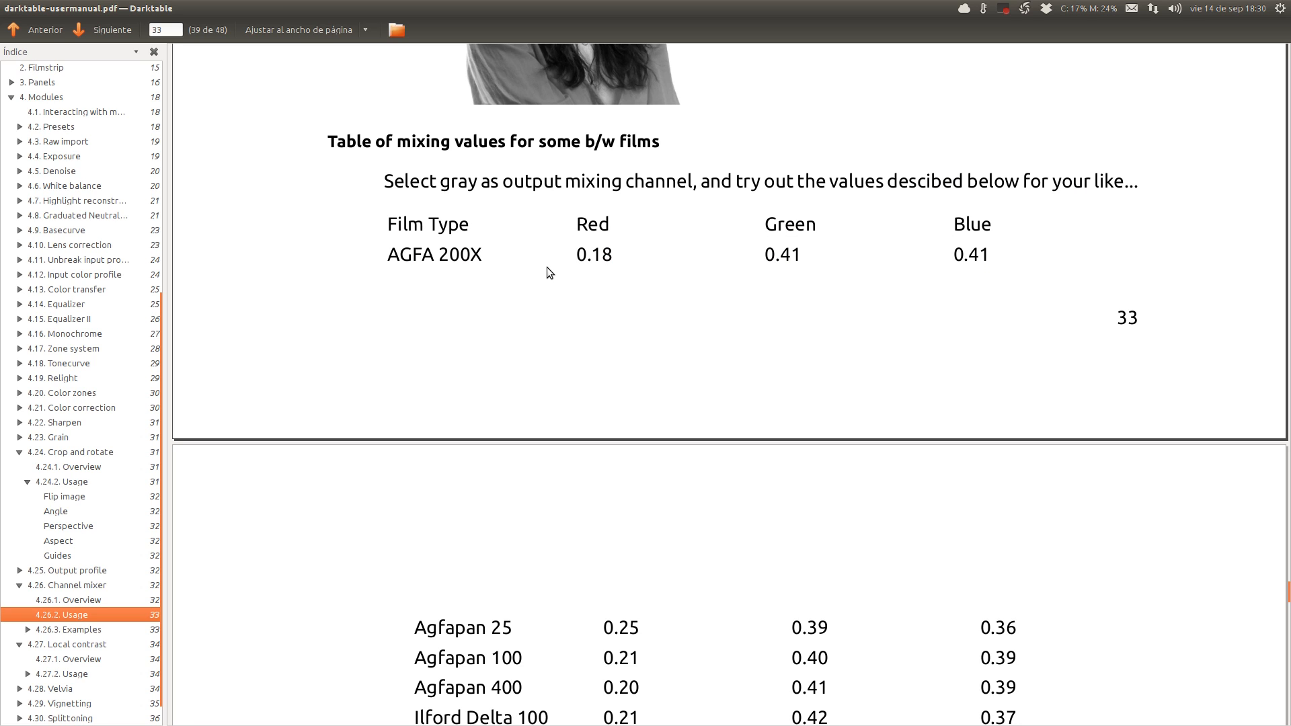
scroll(590, 320, "down", 3)
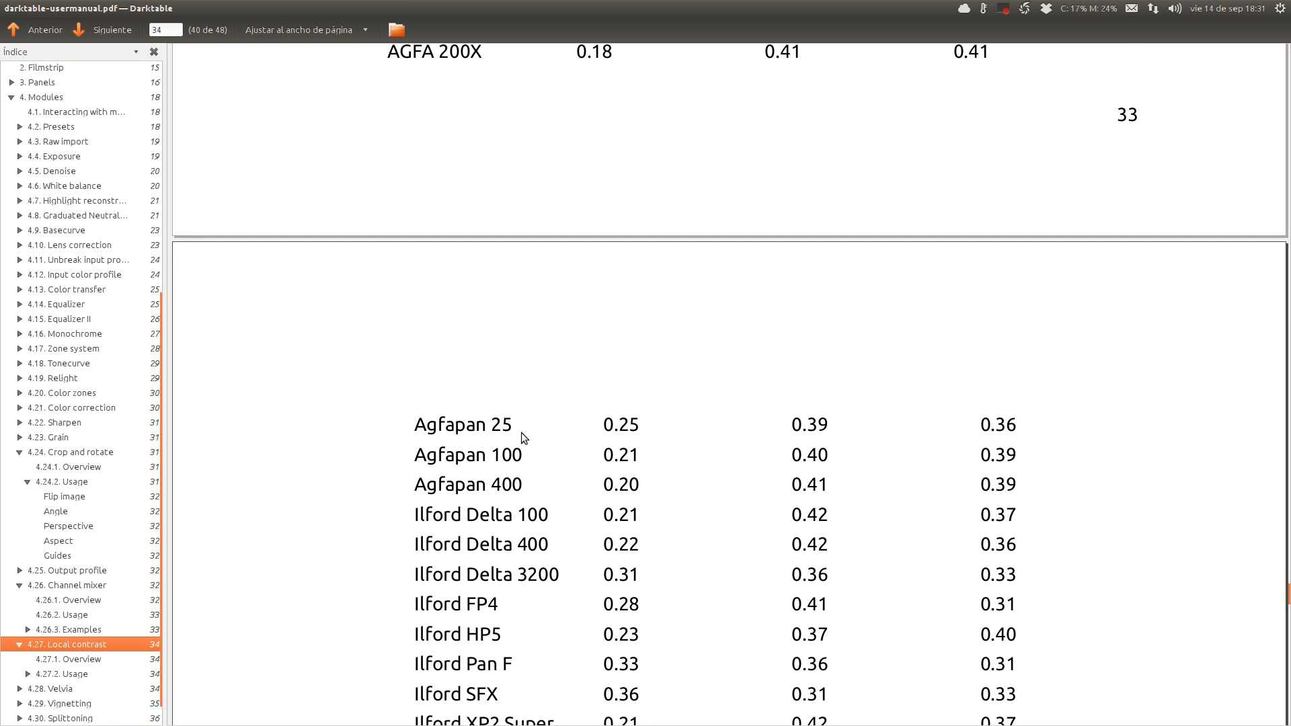
scroll(522, 434, "down", 3)
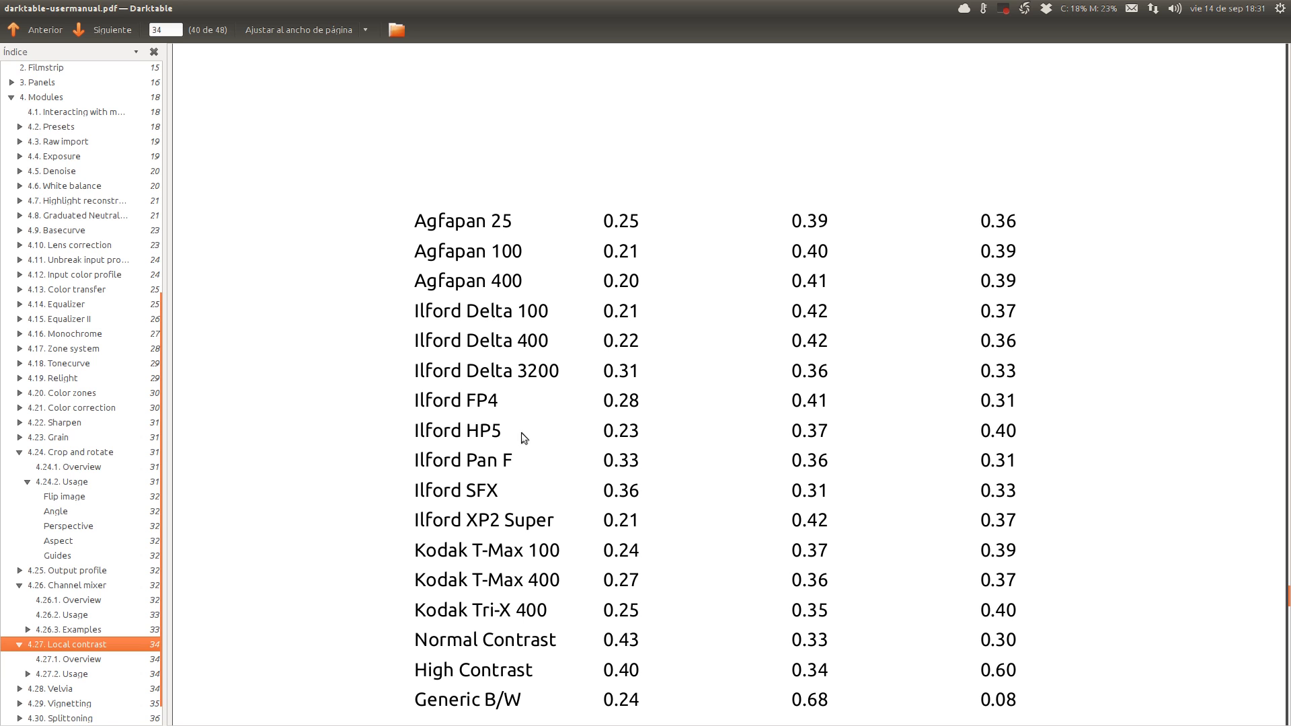
scroll(477, 533, "down", 2)
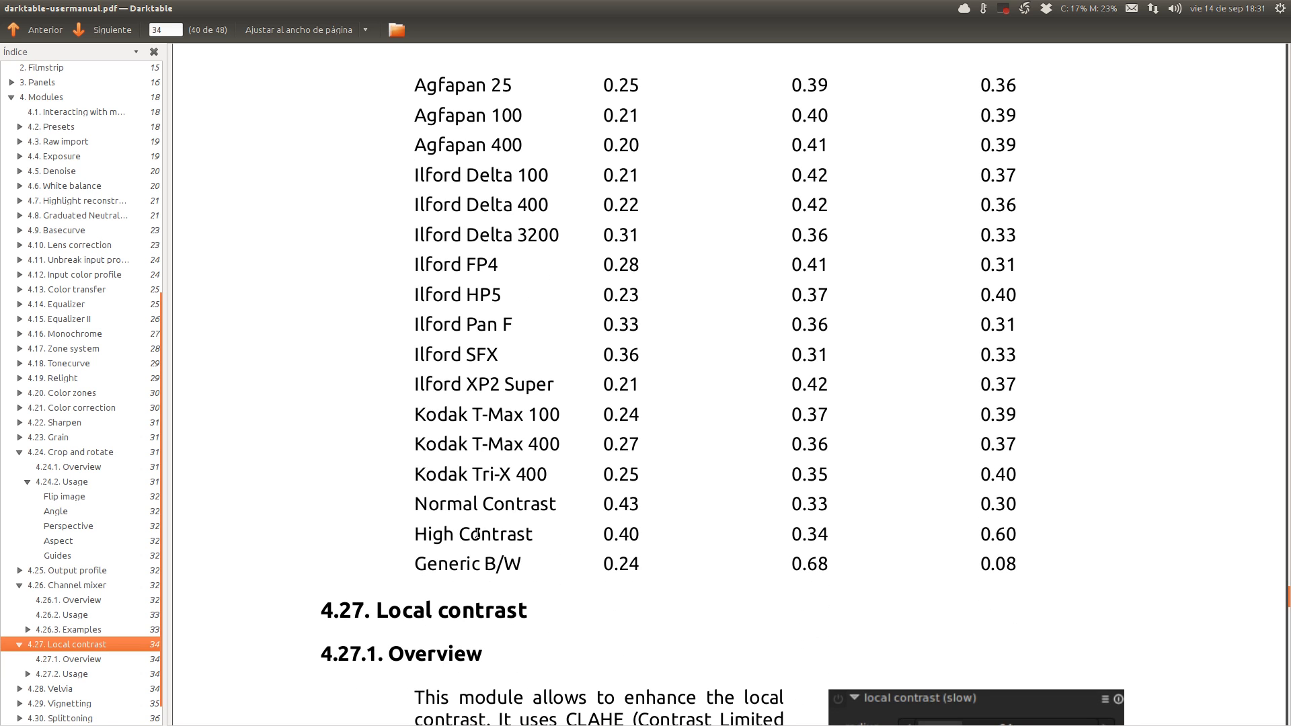
scroll(587, 493, "up", 8)
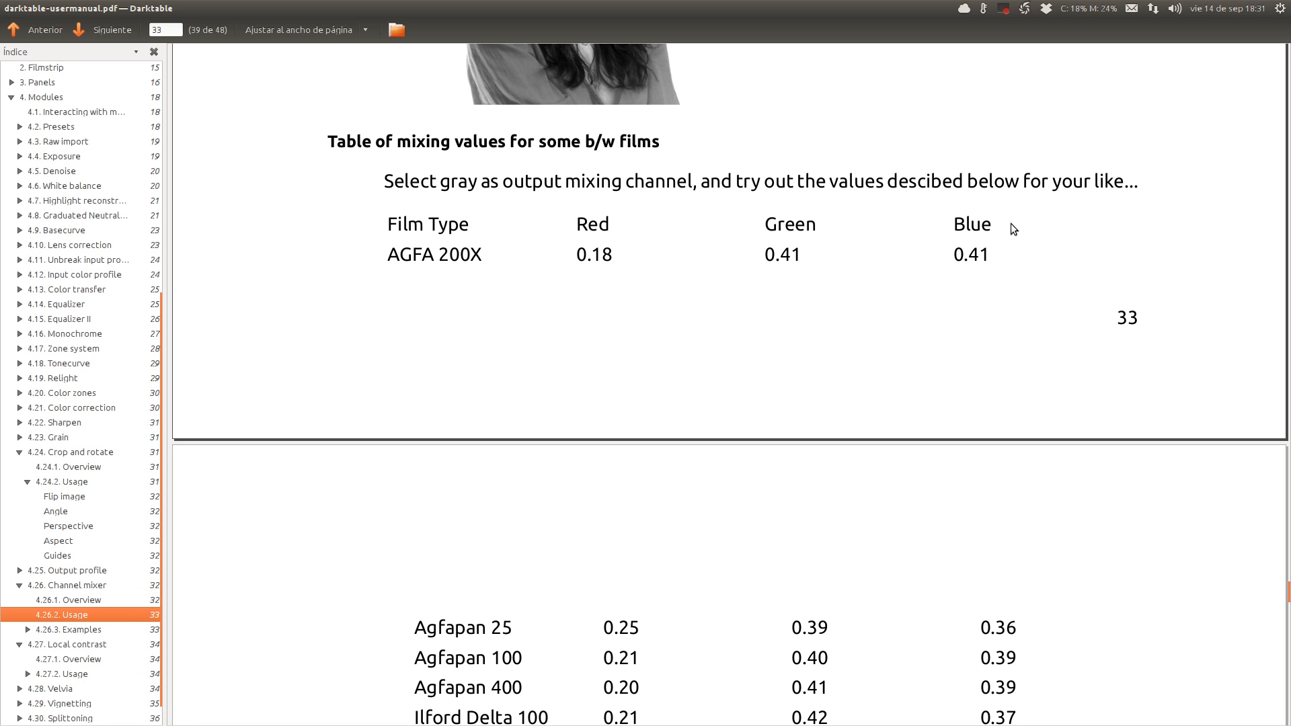
Step: Switch to darktable and apply the Agfa 200X preset to the channel mixer
mouse_move(20, 246)
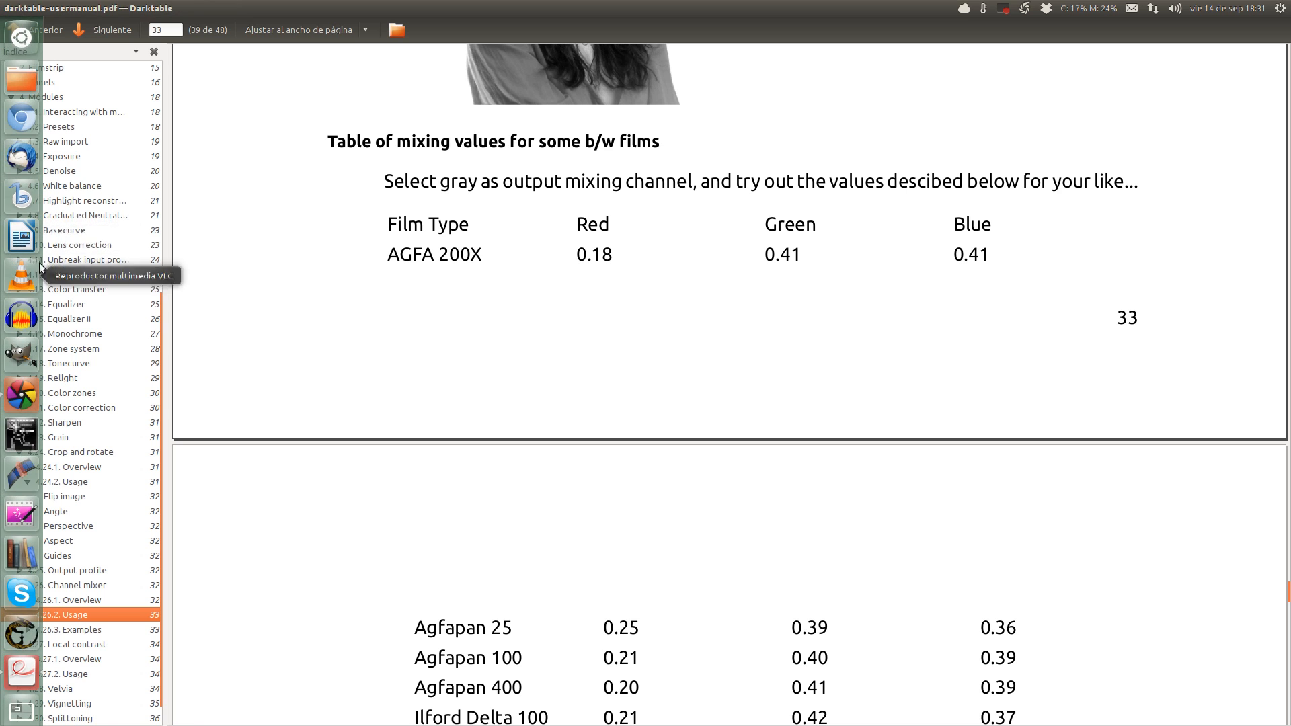
left_click(32, 395)
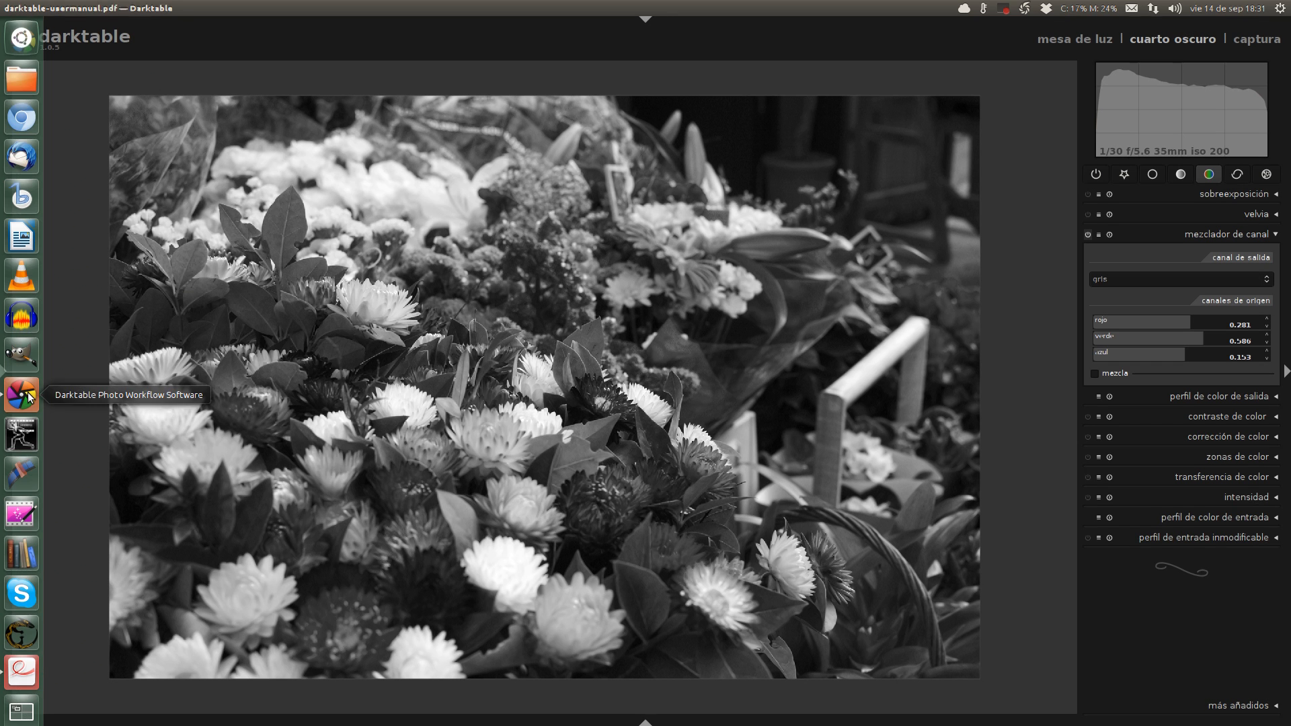
left_click(1098, 235)
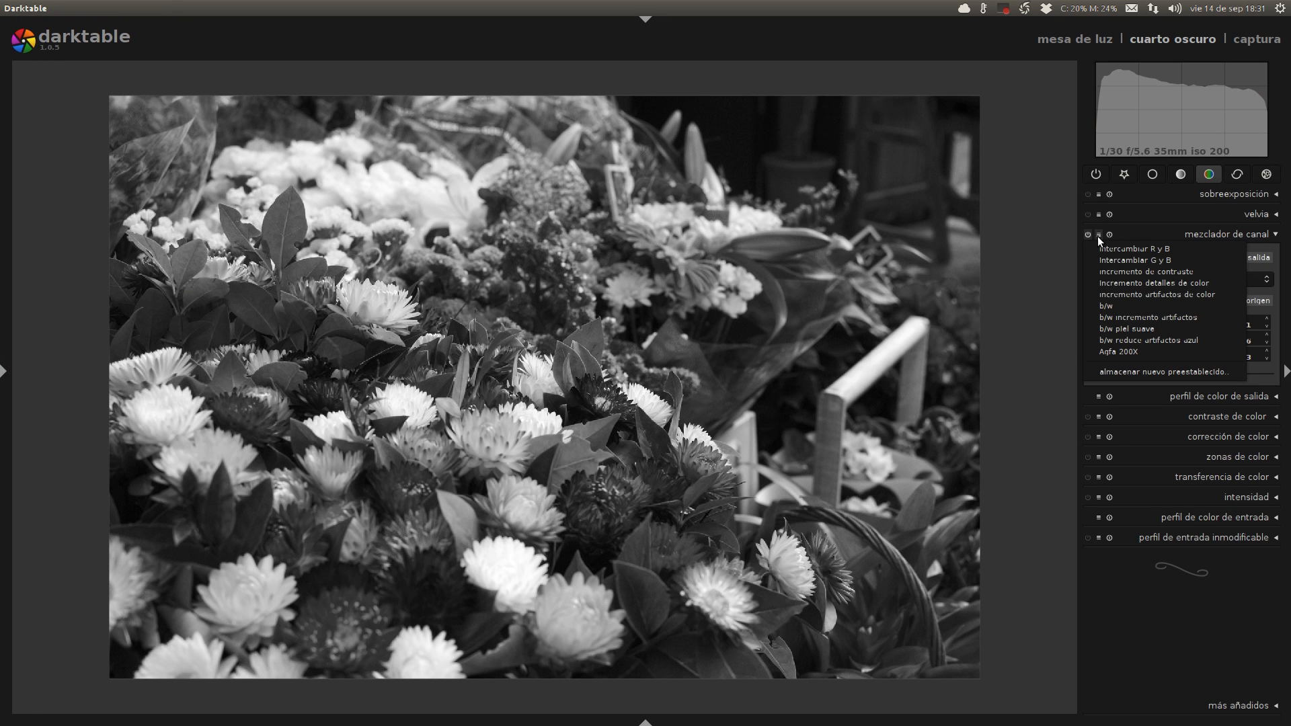
left_click(1121, 349)
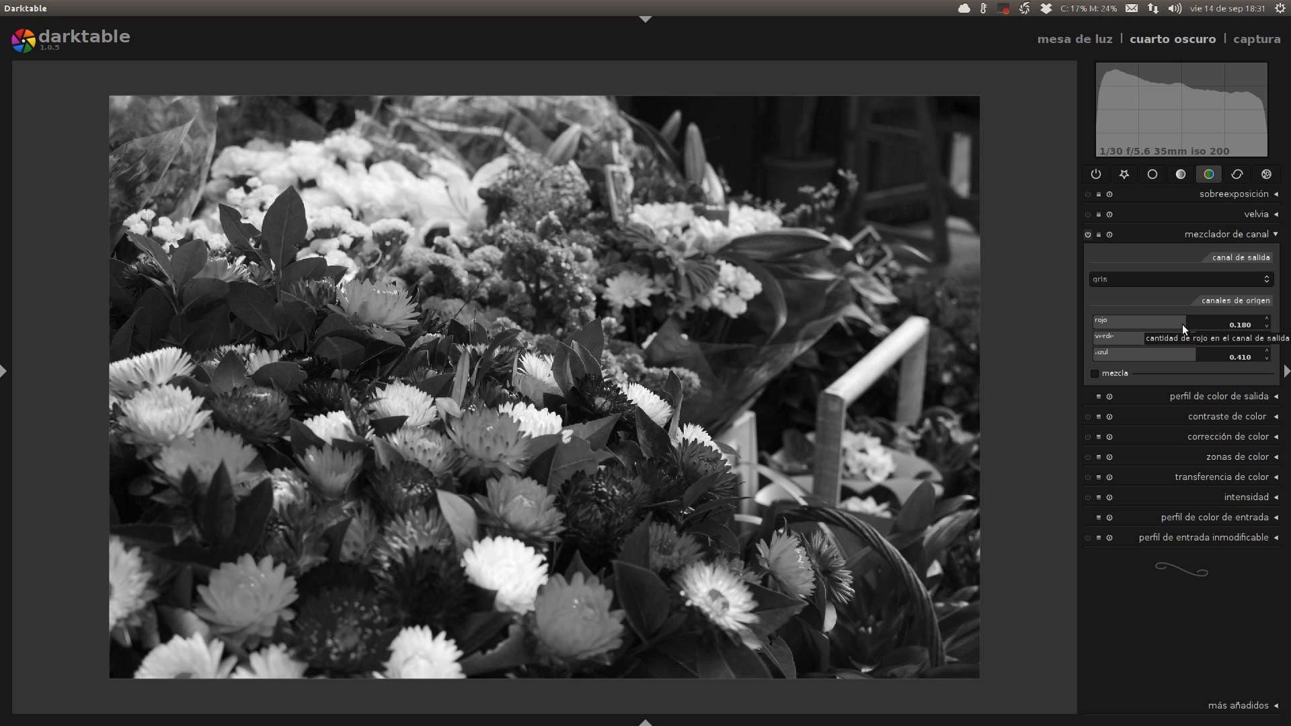
Step: Open the red source amount for editing, try a blue amount of 0.506, and restore blue to 0.410
right_click(1236, 321)
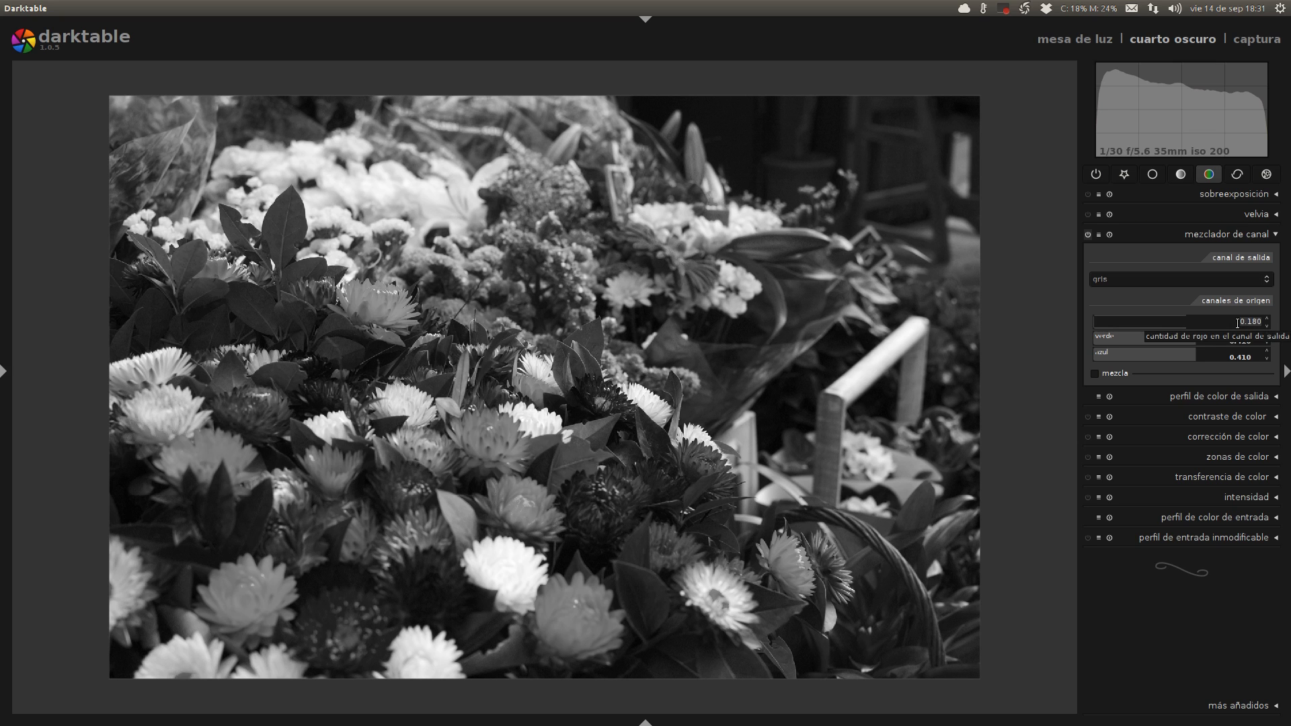
left_click(1200, 353)
left_click(1207, 327)
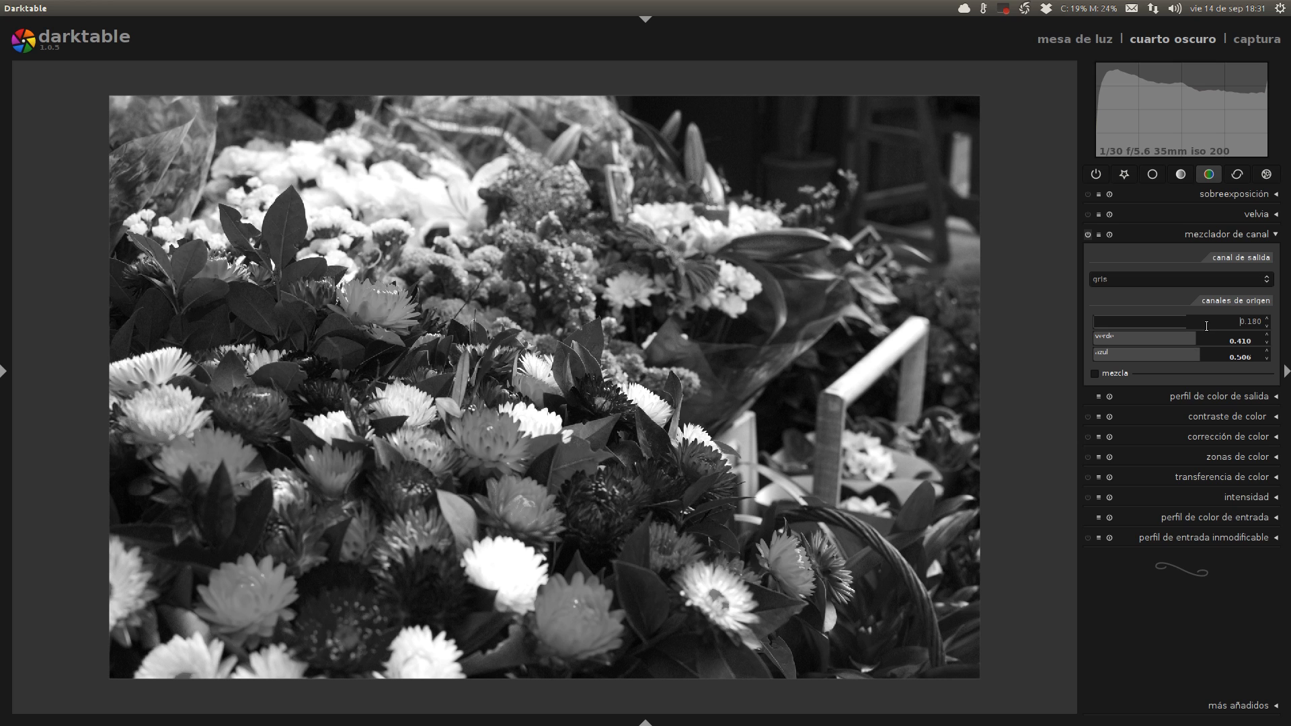
key("Return")
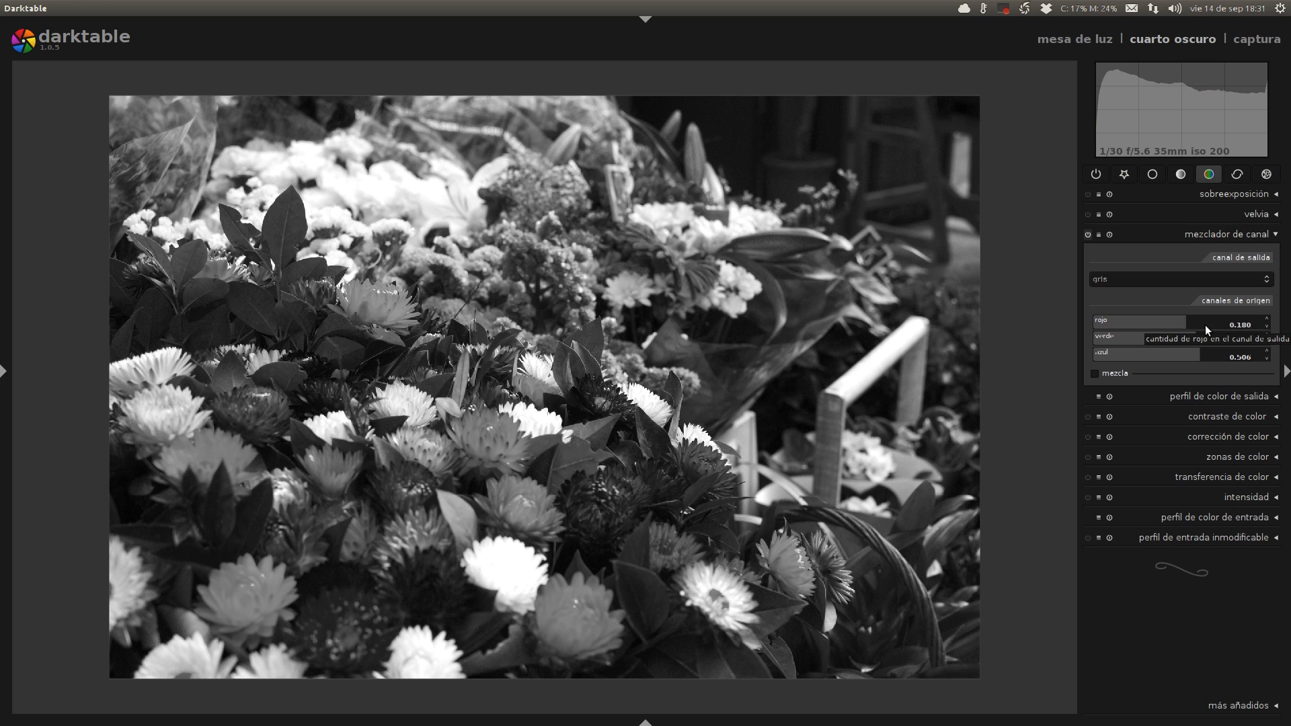
left_click(1201, 352)
left_click_drag(1200, 353, 1196, 353)
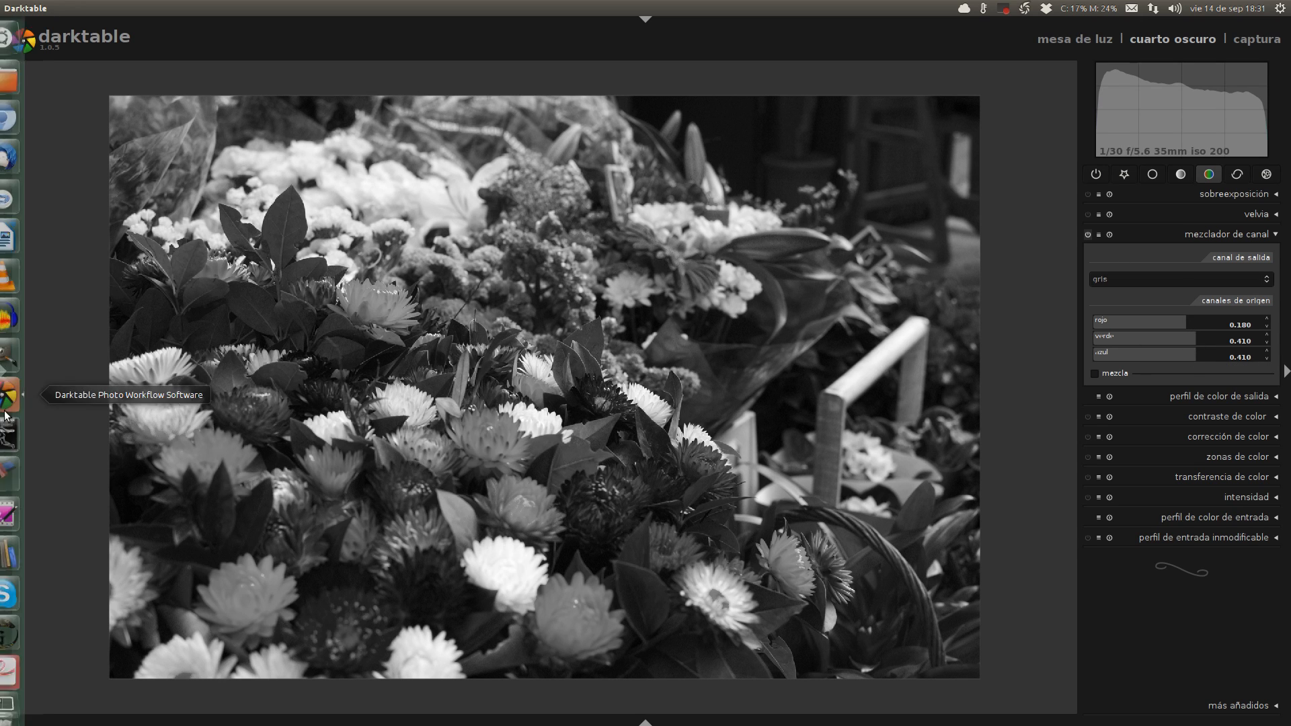
Step: Switch to the darktable manual and review the film mixing values from Agfapan 25 to Generic B/W
left_click(22, 671)
scroll(505, 581, "down", 8)
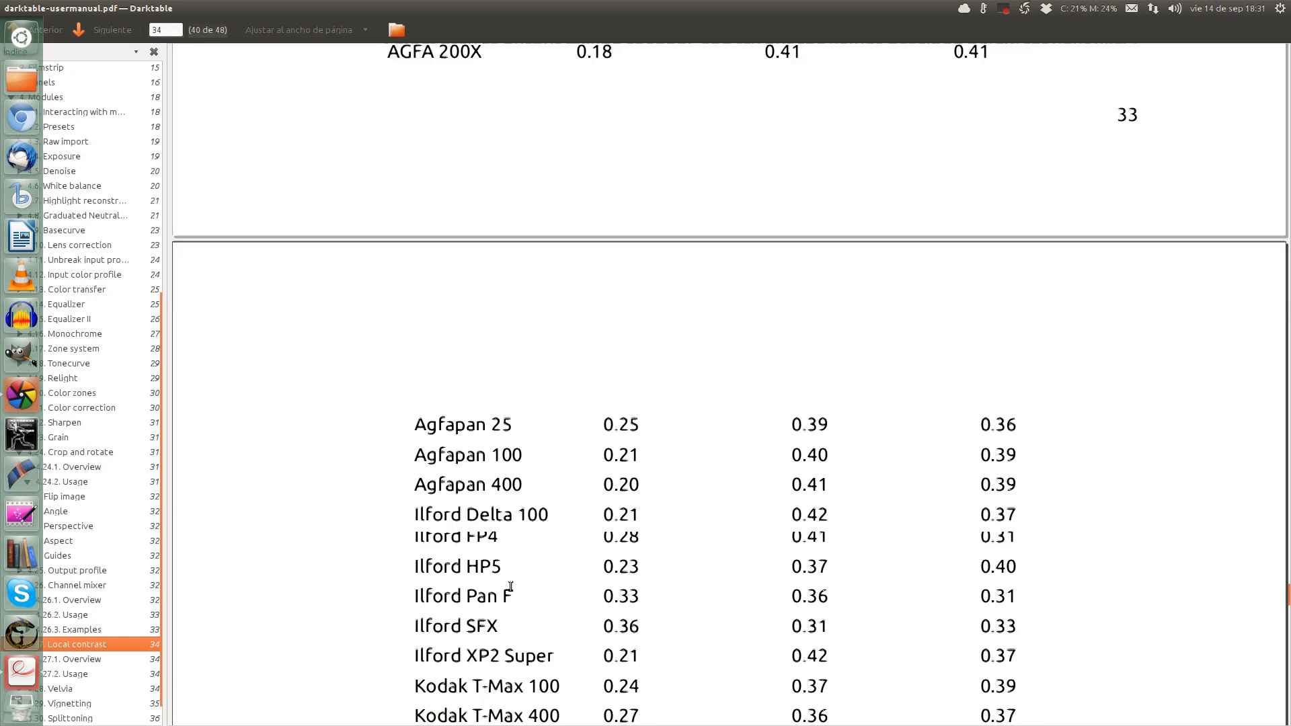
scroll(510, 585, "up", 3)
scroll(510, 587, "down", 2)
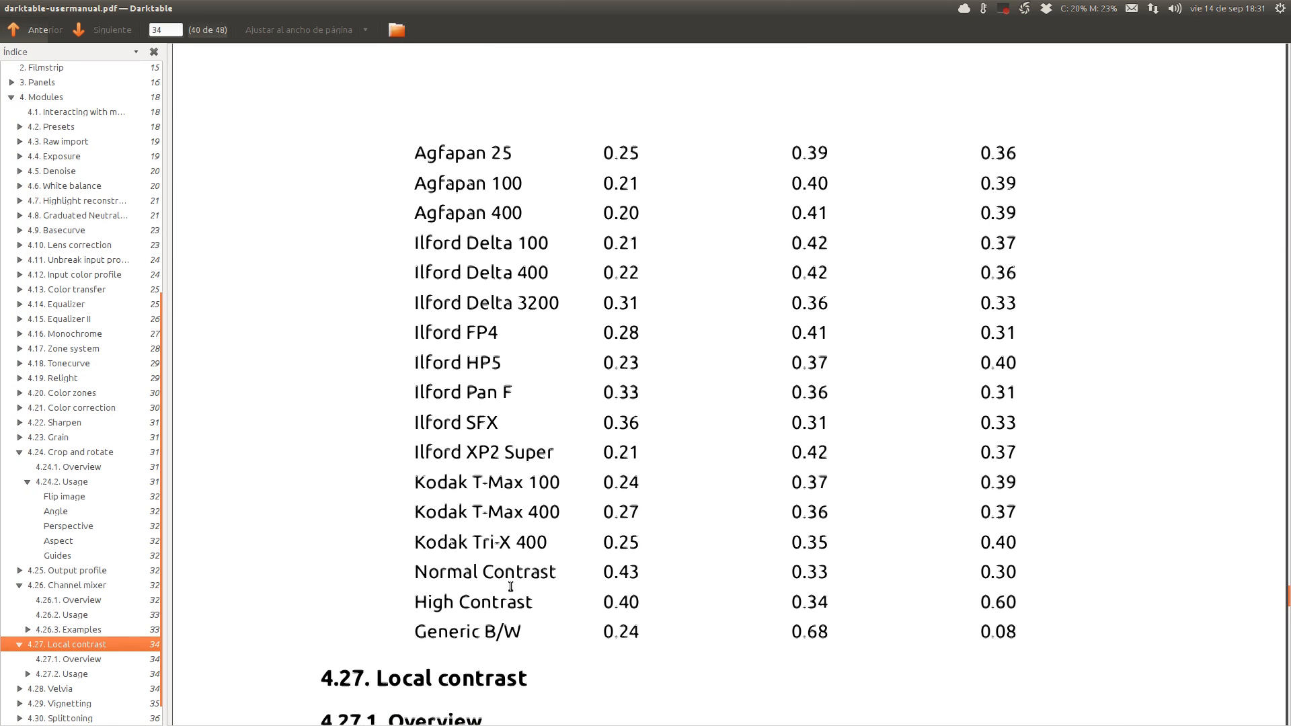
Step: Switch back to darktable and review the list of channel mixer presets without choosing one
mouse_move(20, 195)
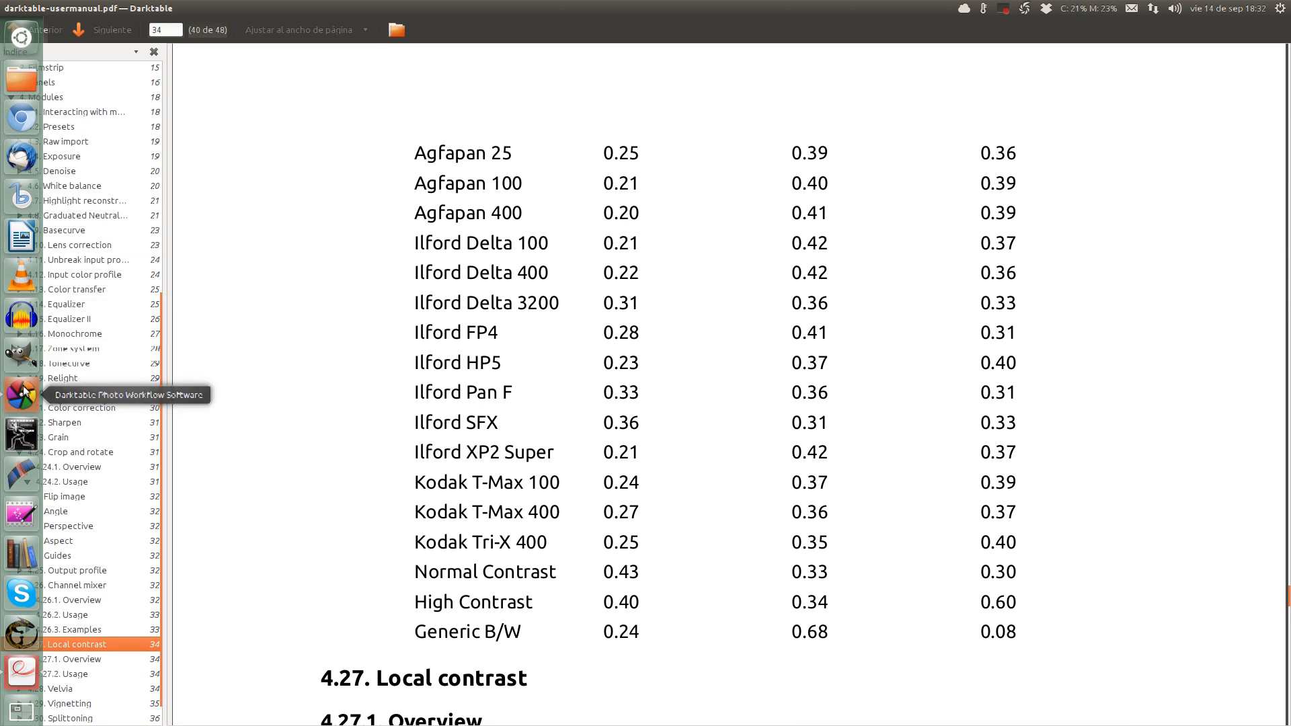
left_click(27, 407)
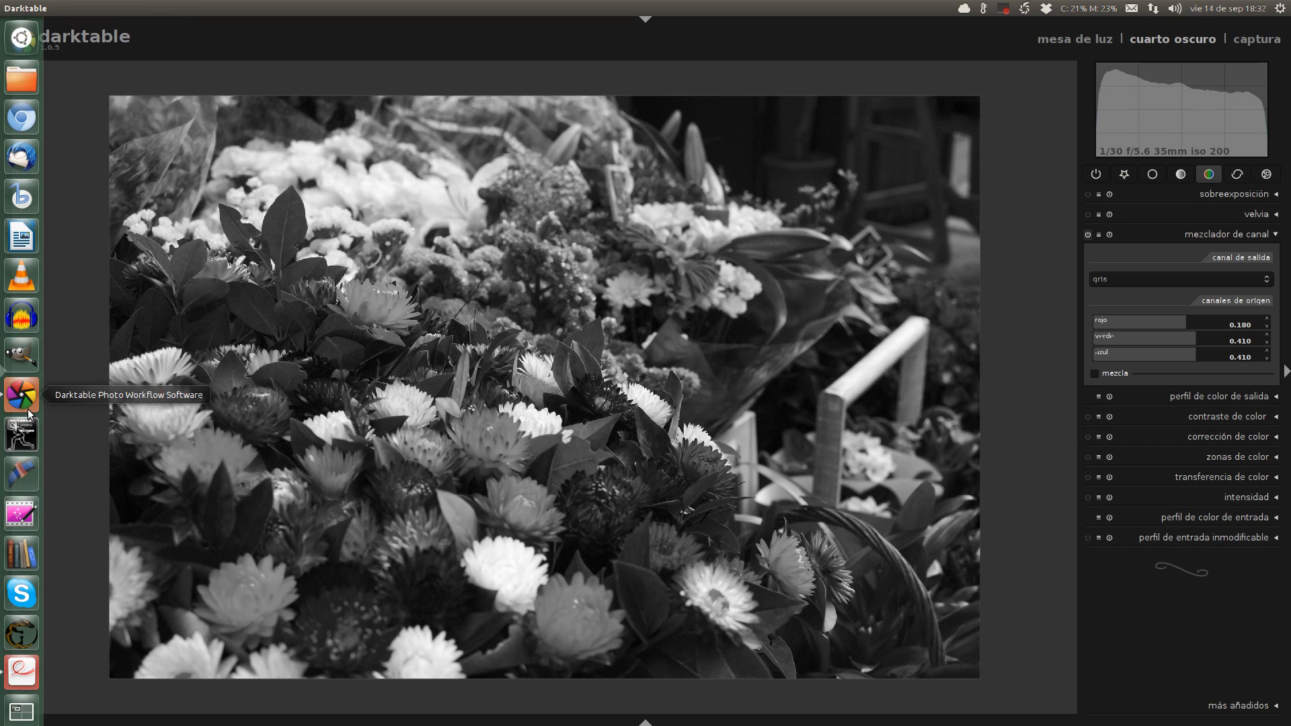
left_click(1099, 234)
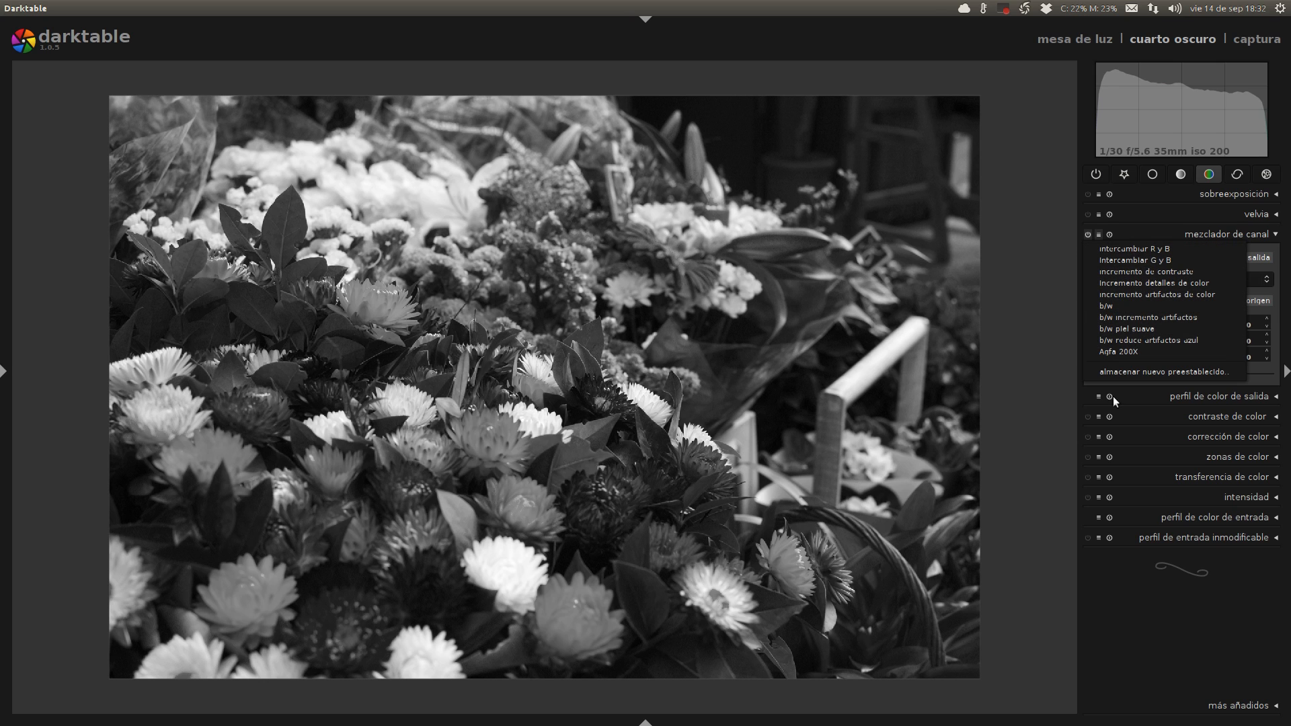
left_click(1209, 227)
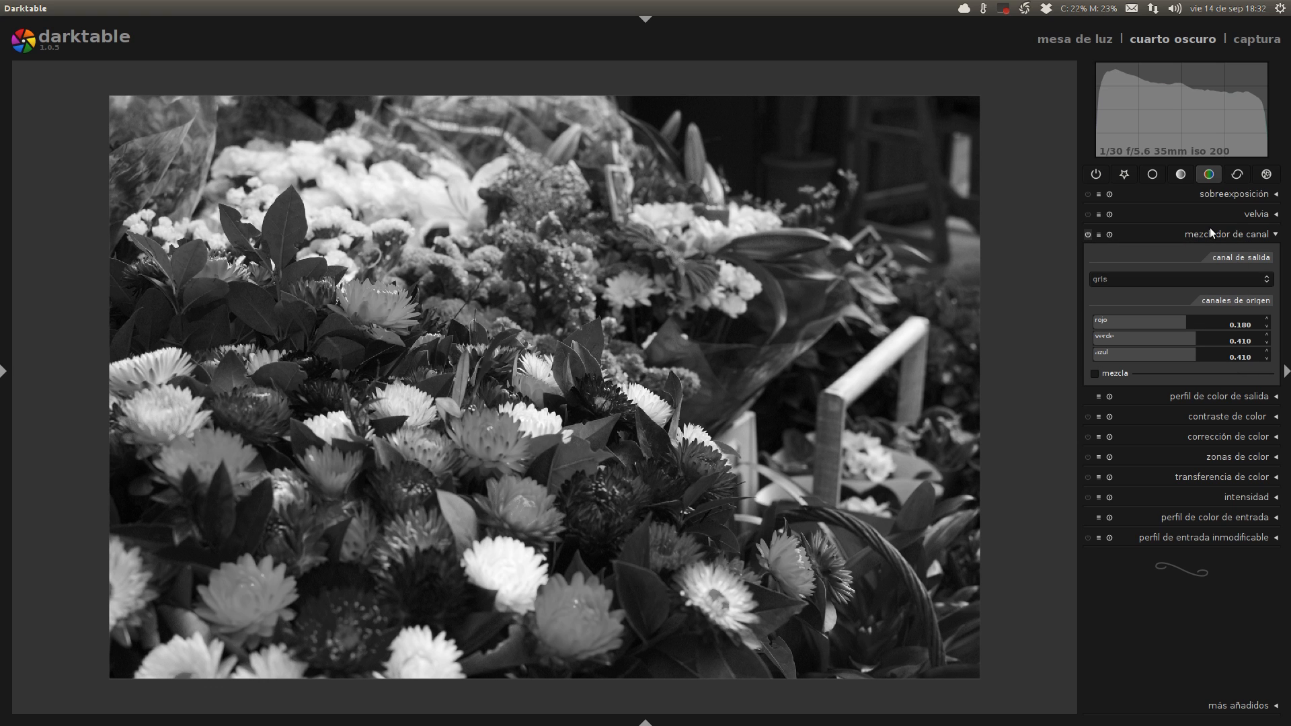
Step: Reset the channel mixer to its default values and turn the module off
left_click(1111, 235)
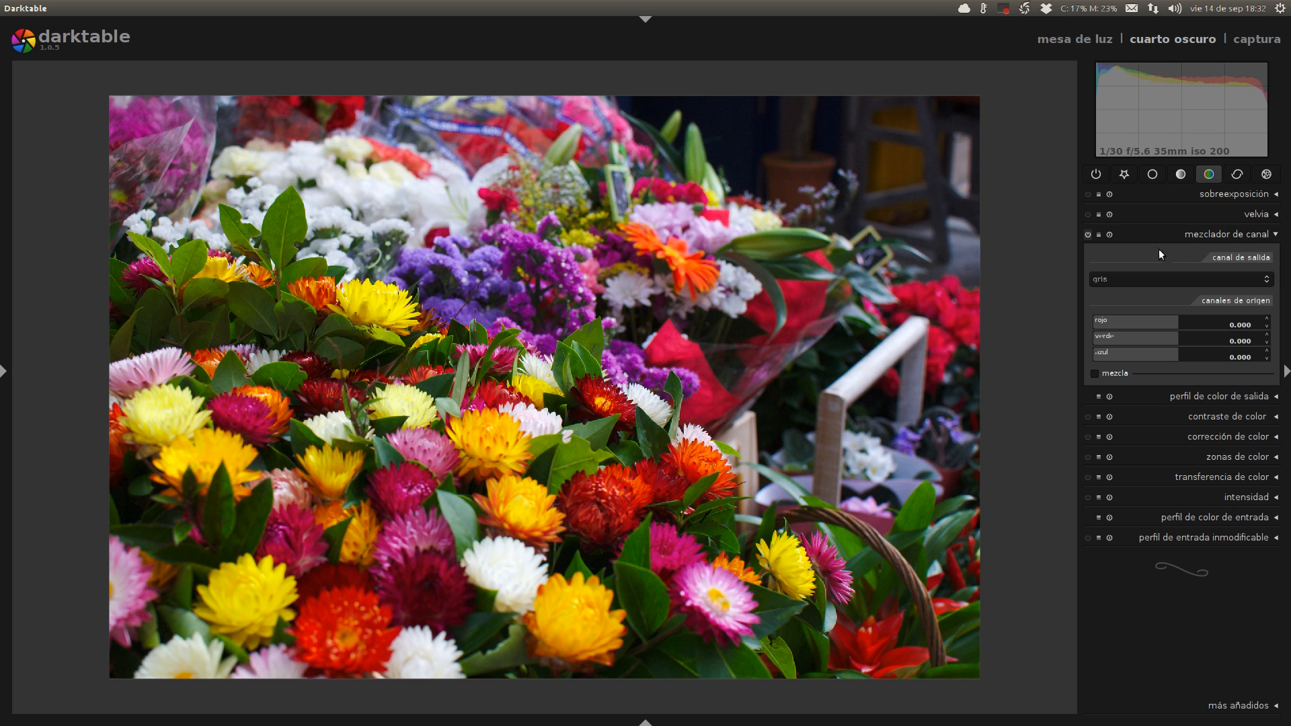
left_click(1088, 234)
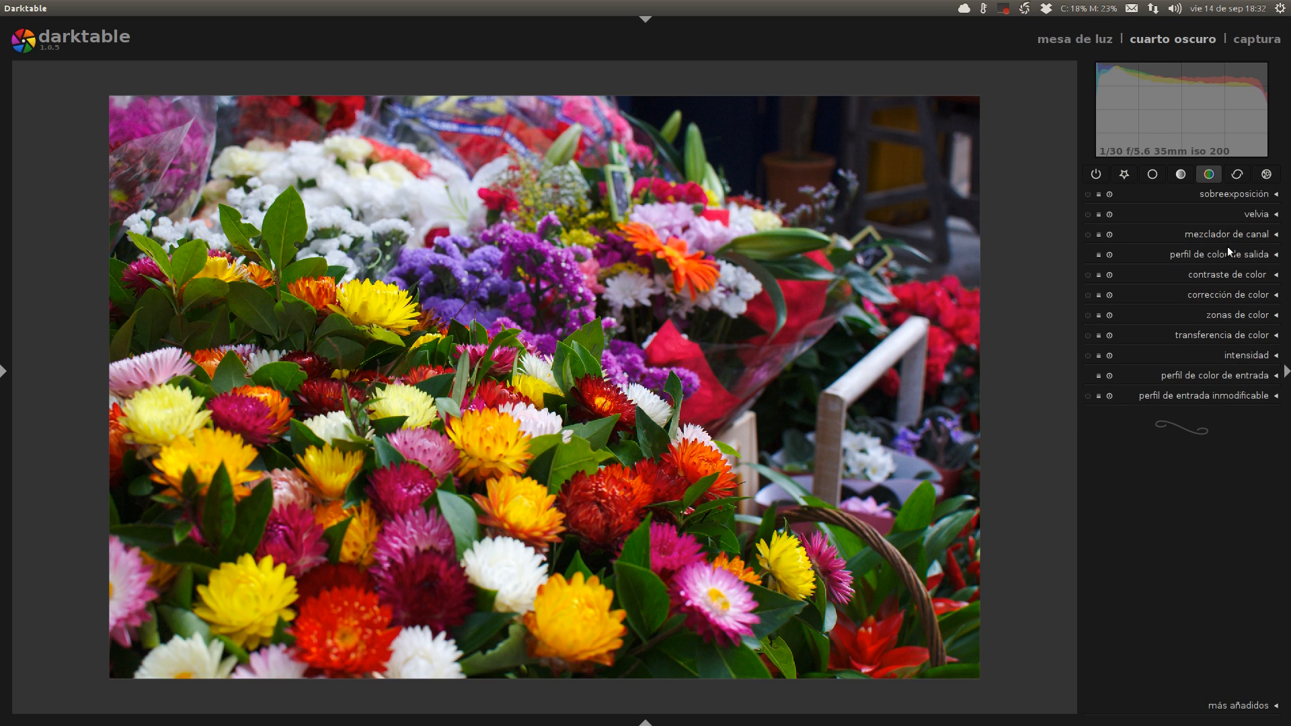
Step: Expand the output color profile module and examine its rendering intent options, leaving the intent at perceptual
left_click(1228, 255)
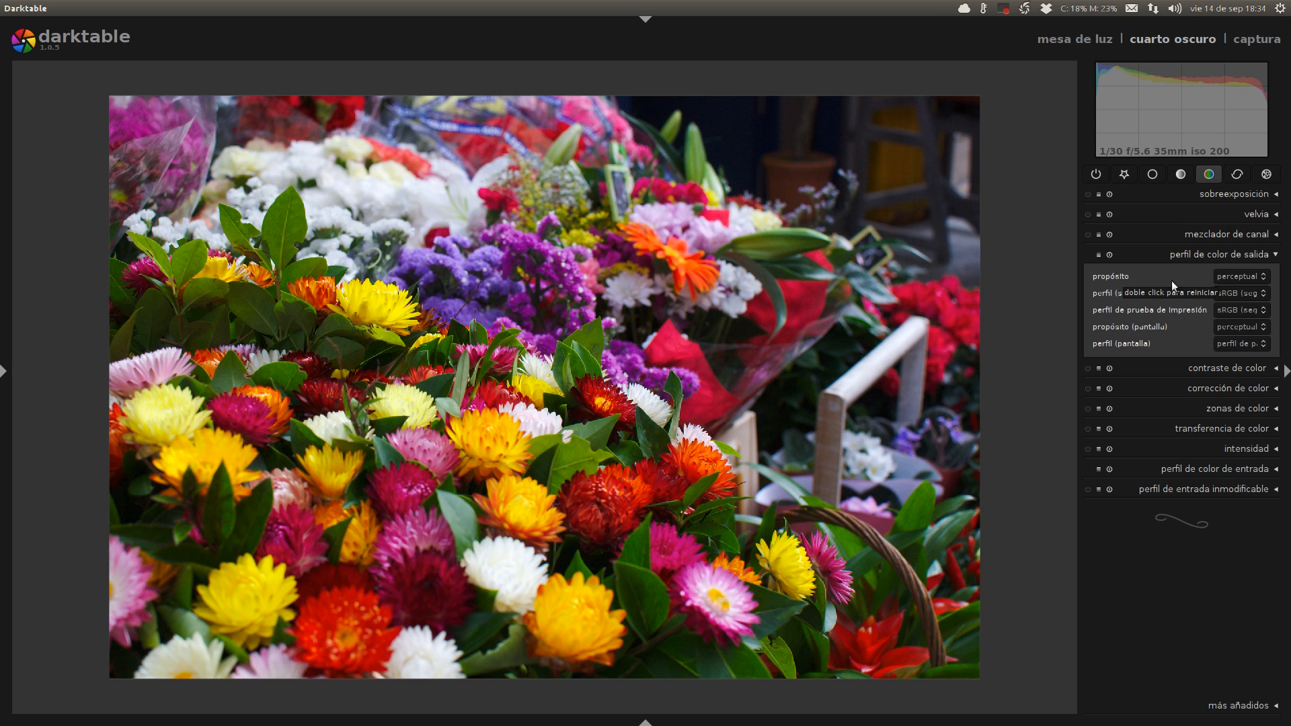
left_click(1217, 277)
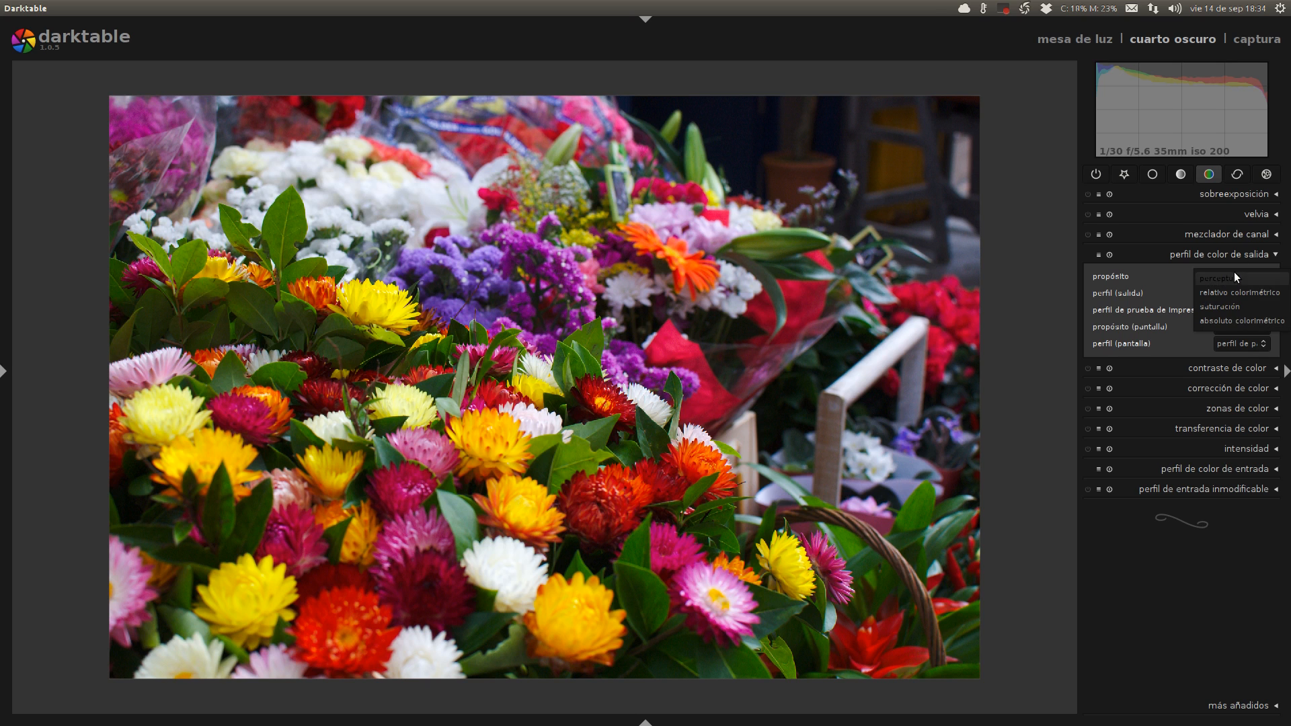
left_click(1156, 280)
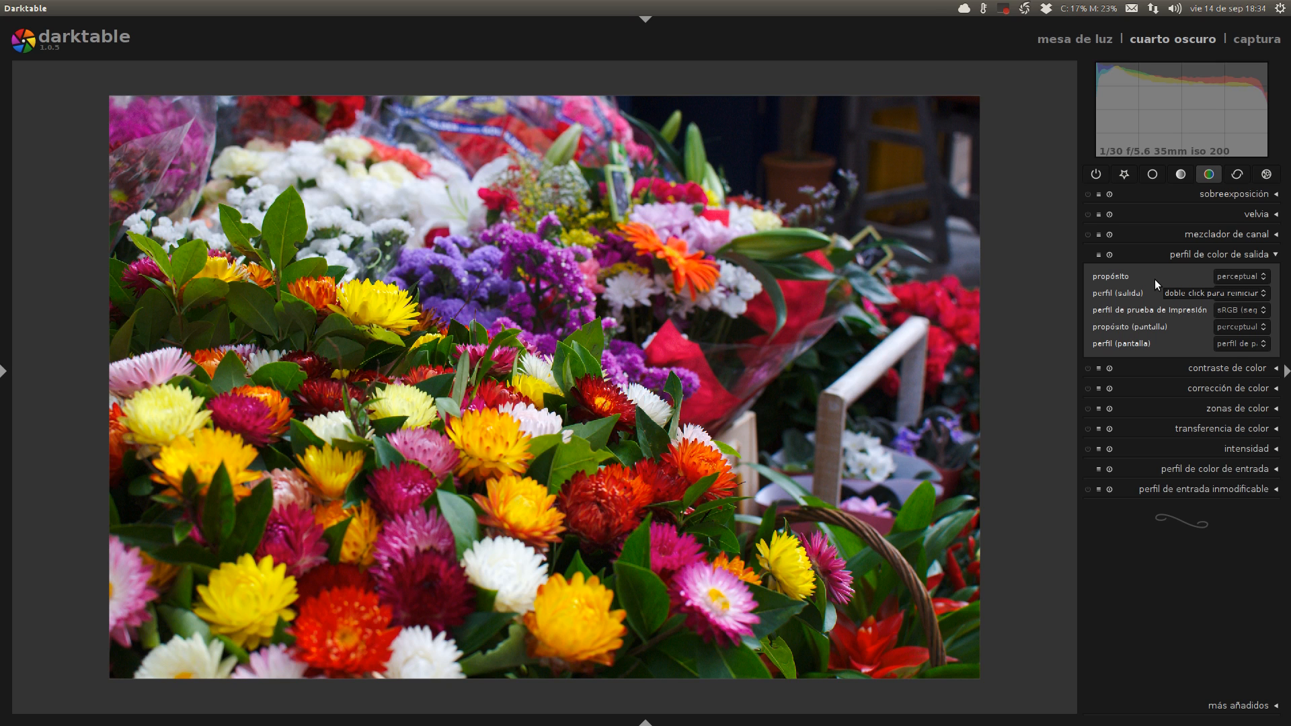
left_click(1232, 278)
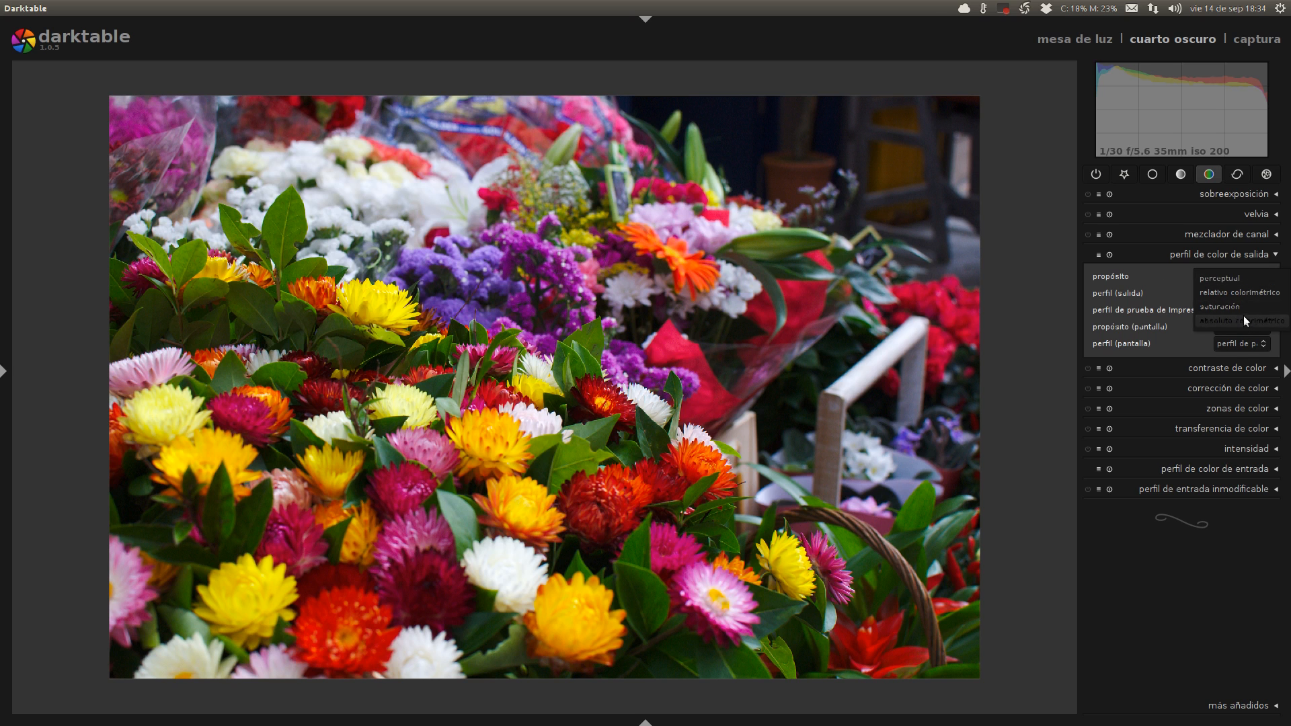
left_click(1236, 282)
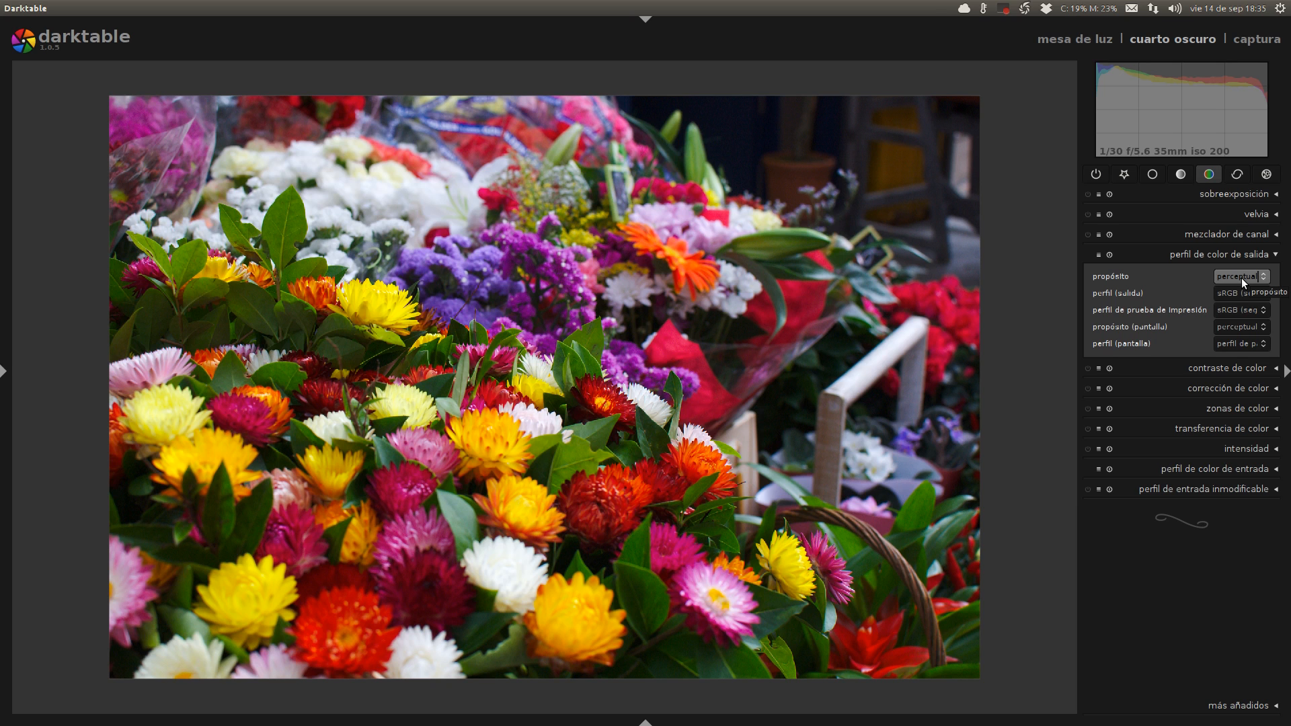
left_click(1242, 277)
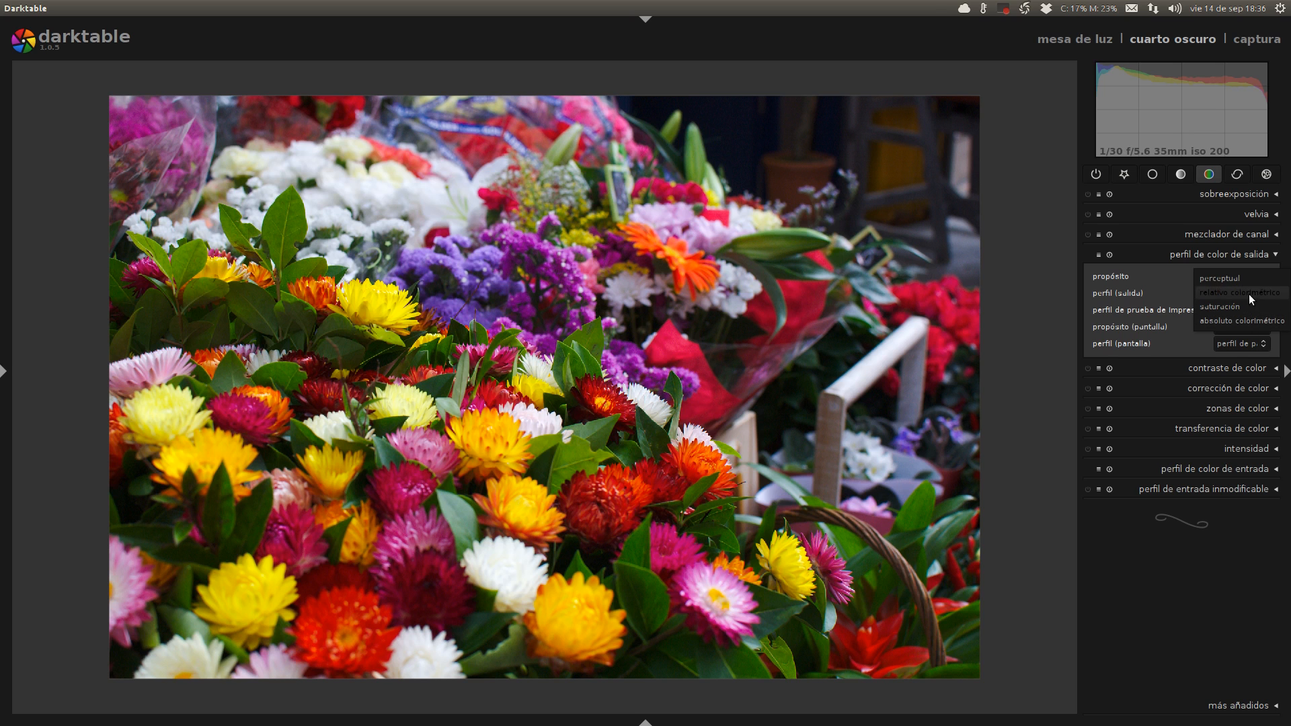
left_click(1160, 274)
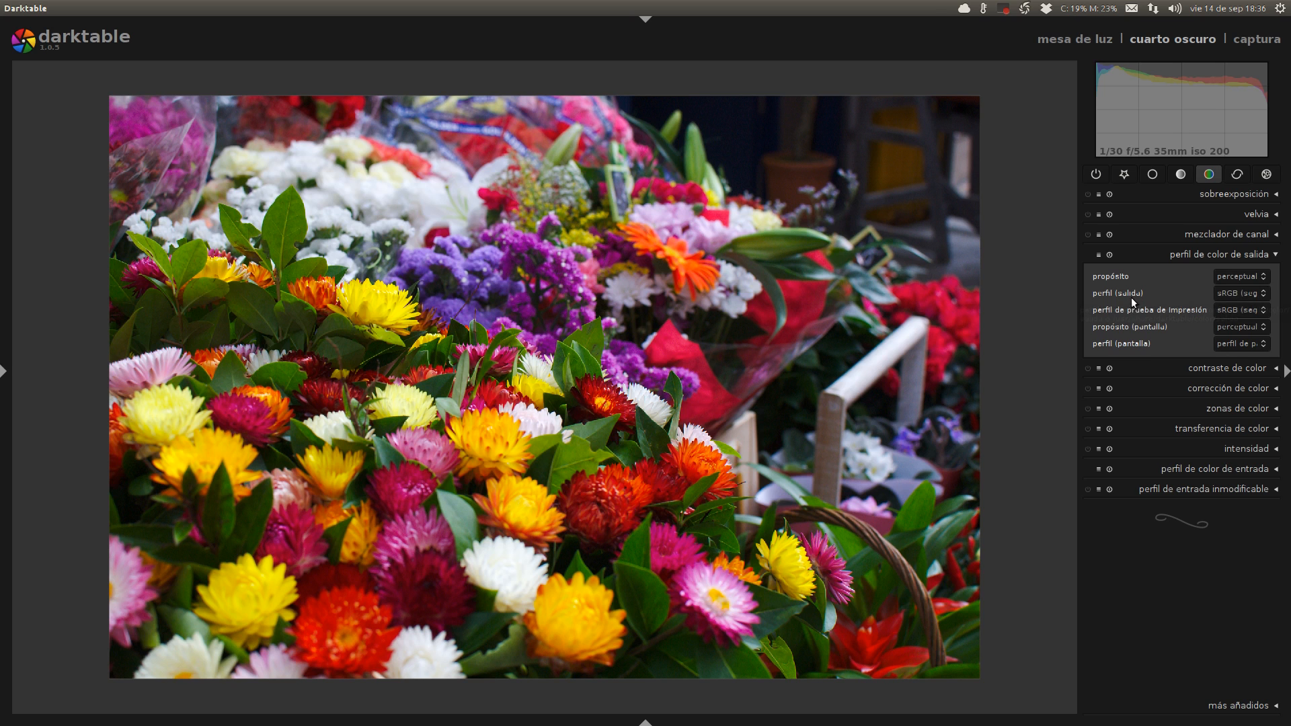
Step: Examine the available output profiles, including Adobe RGB and linear RGB, leaving sRGB (web-safe) selected
left_click(1261, 291)
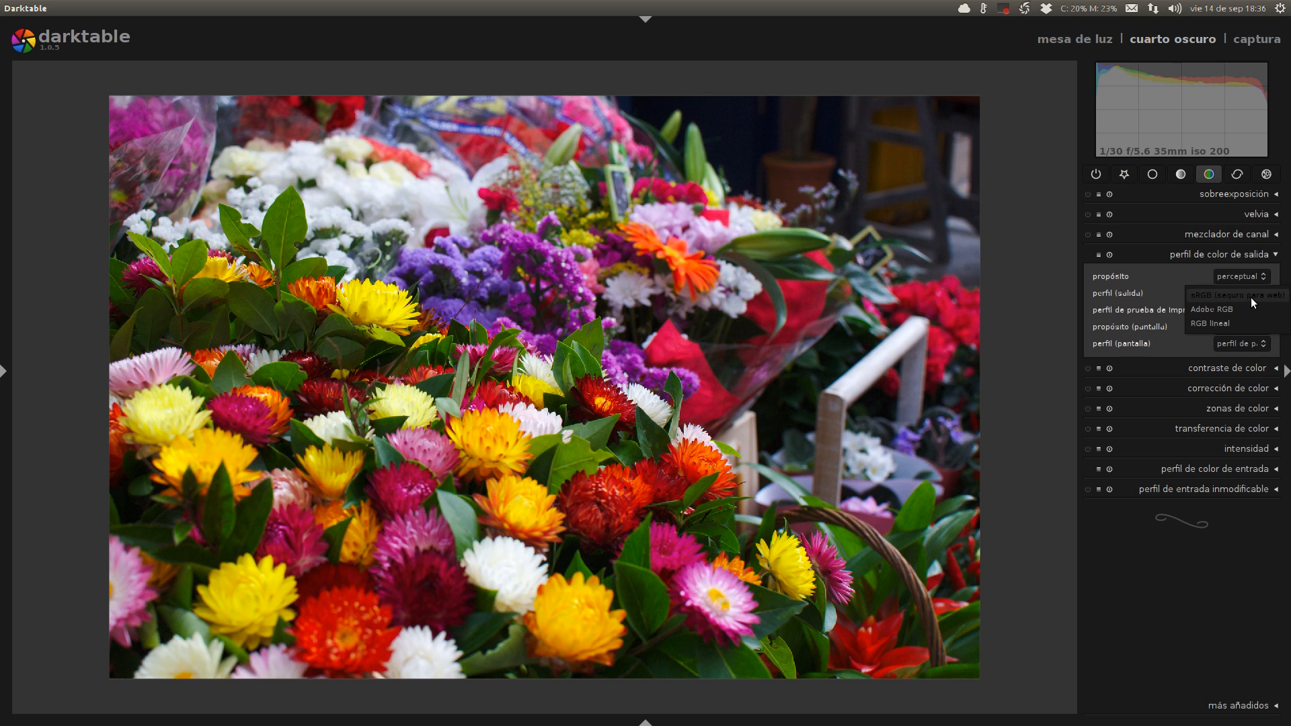
left_click(1251, 297)
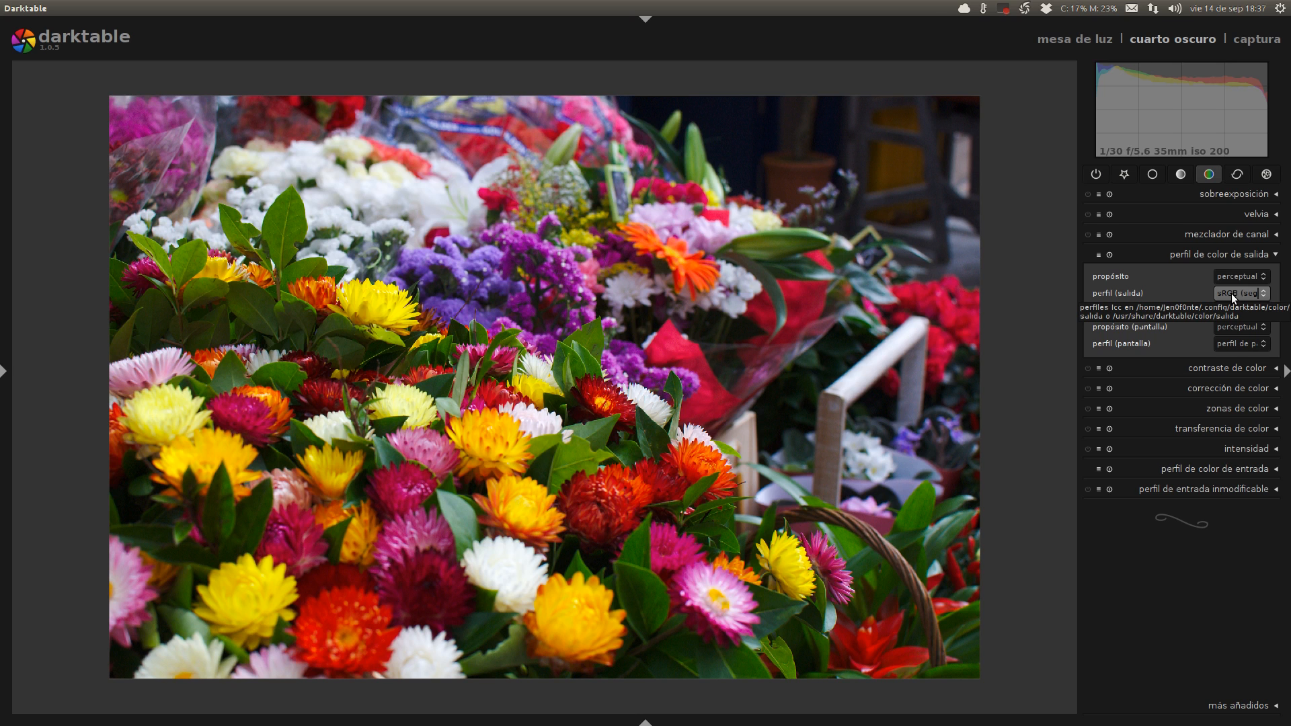
left_click(1247, 293)
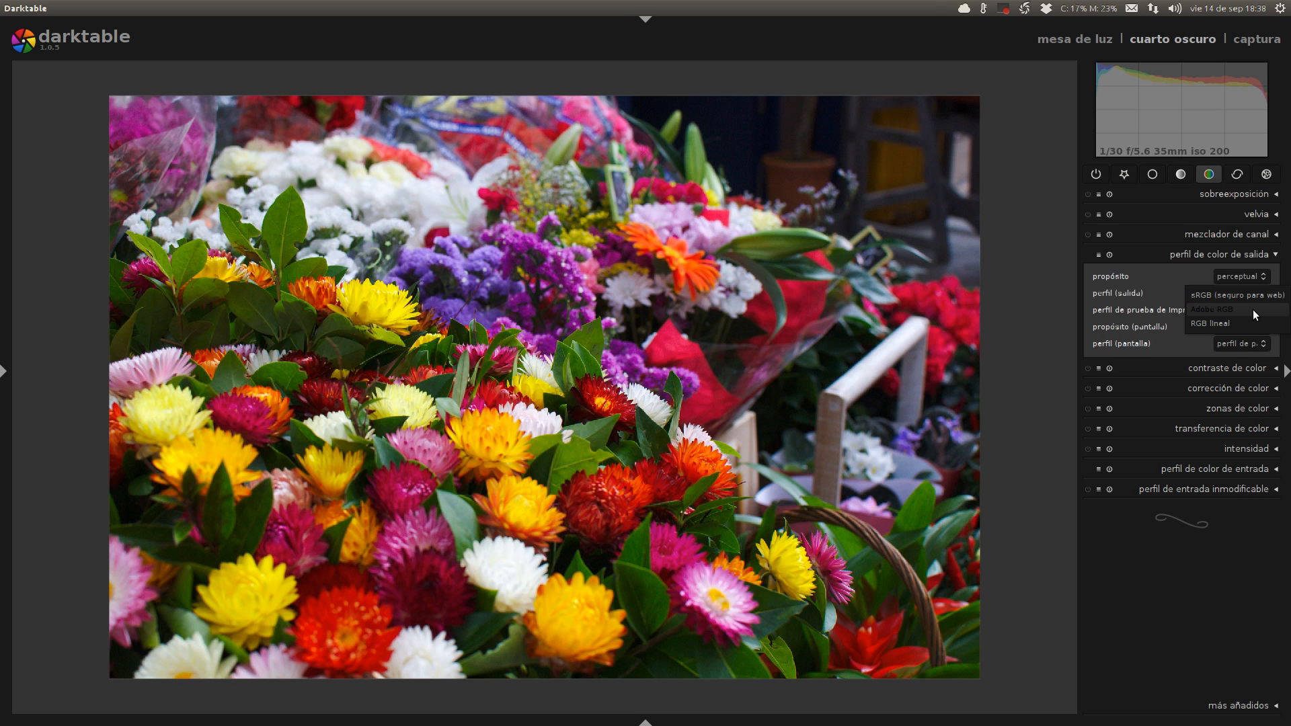
left_click(1113, 307)
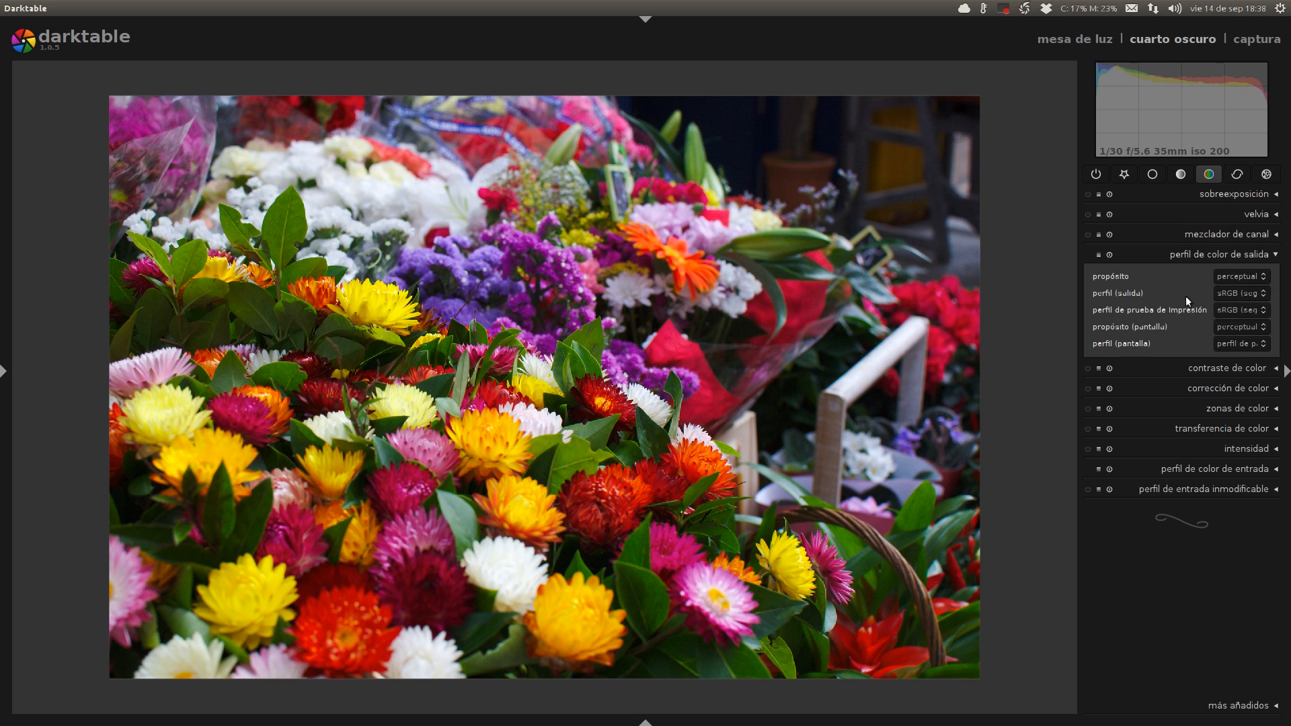
Step: Examine the options for the print proof profile and the display rendering intent, leaving the intent at perceptual
left_click(1229, 310)
left_click(1122, 308)
left_click(1225, 327)
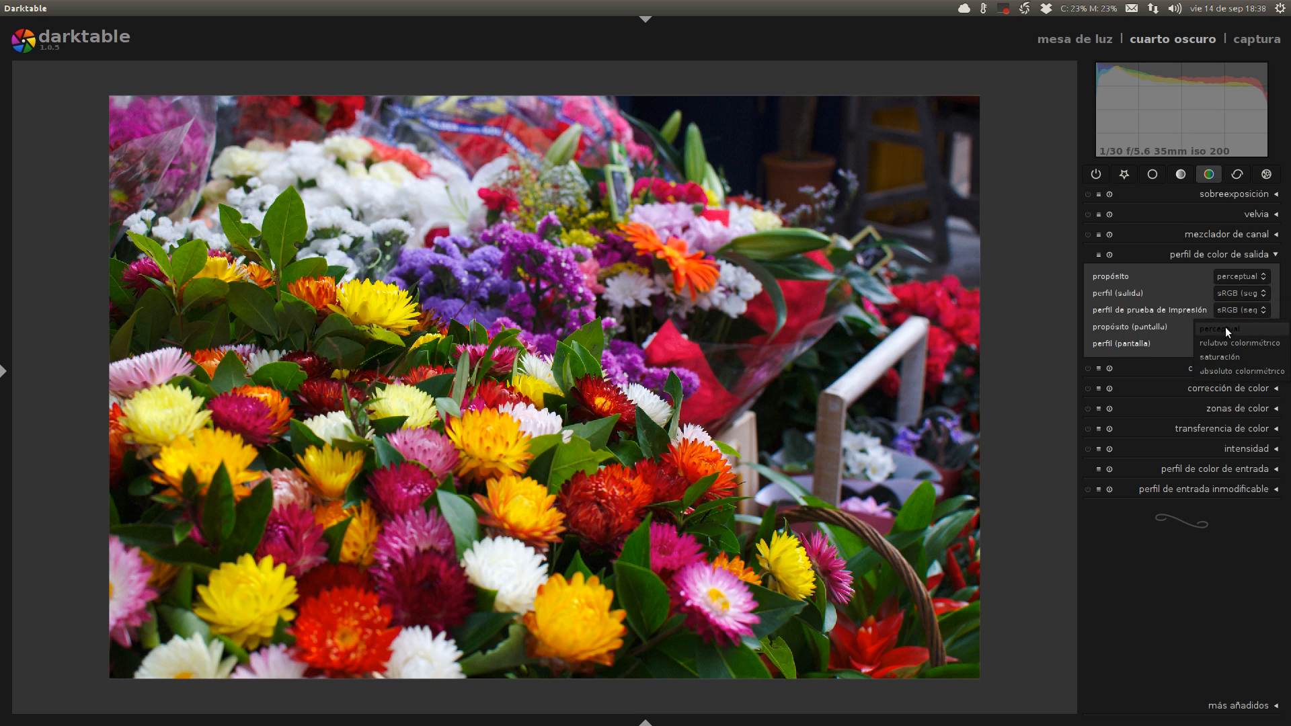
left_click(1251, 346)
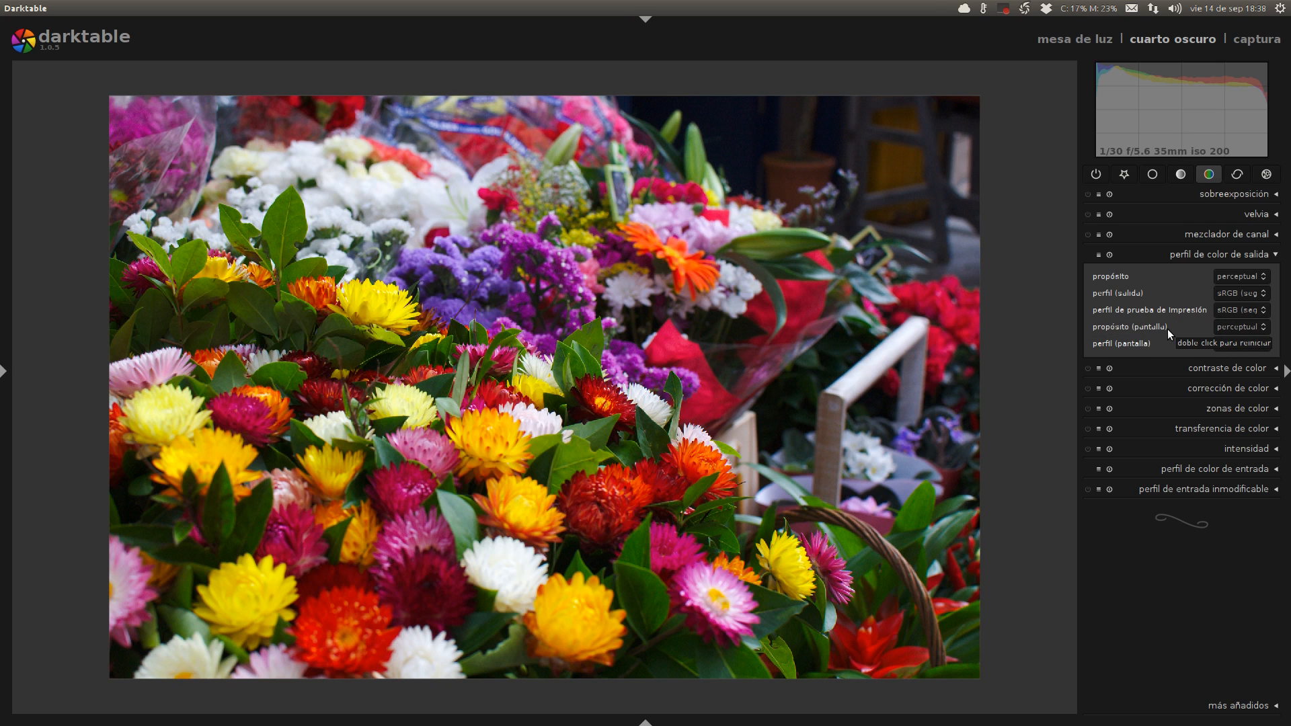
Step: In the contraste de color module, lower the verde - magenta slope to 0.04 and set azul - amarillo to 0.50
left_click(1225, 257)
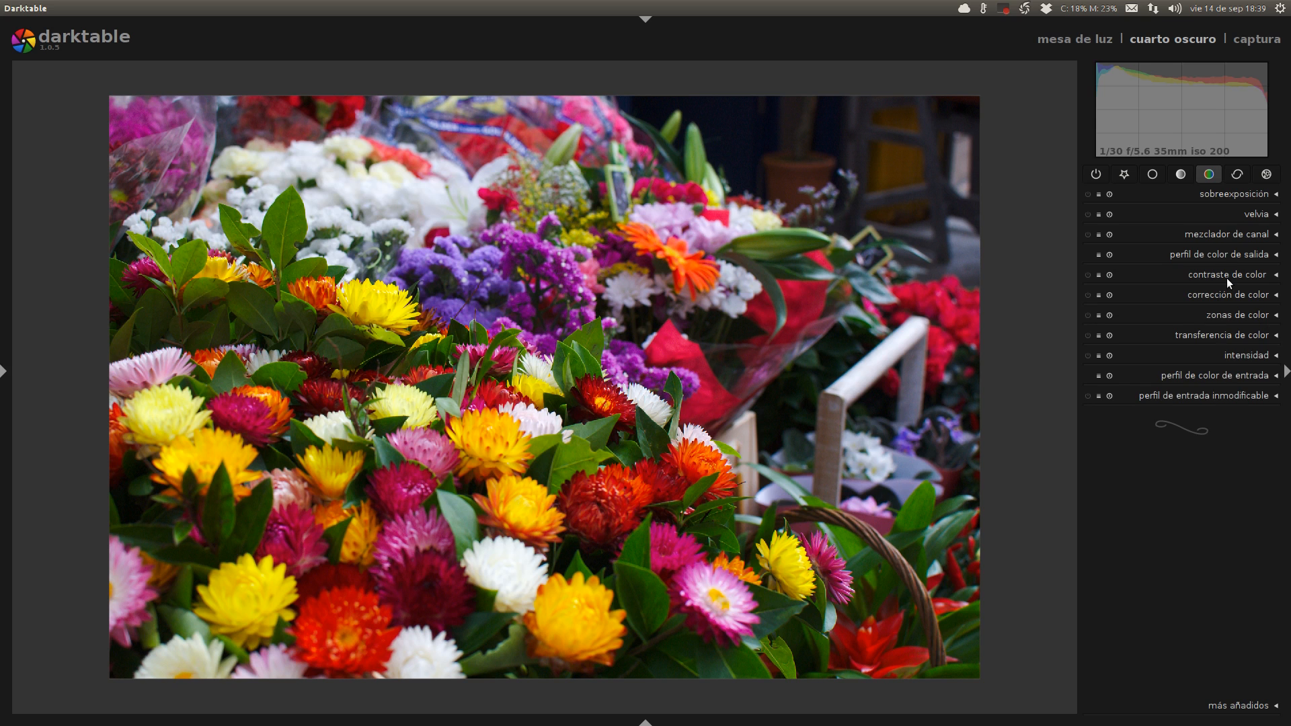
left_click(1228, 273)
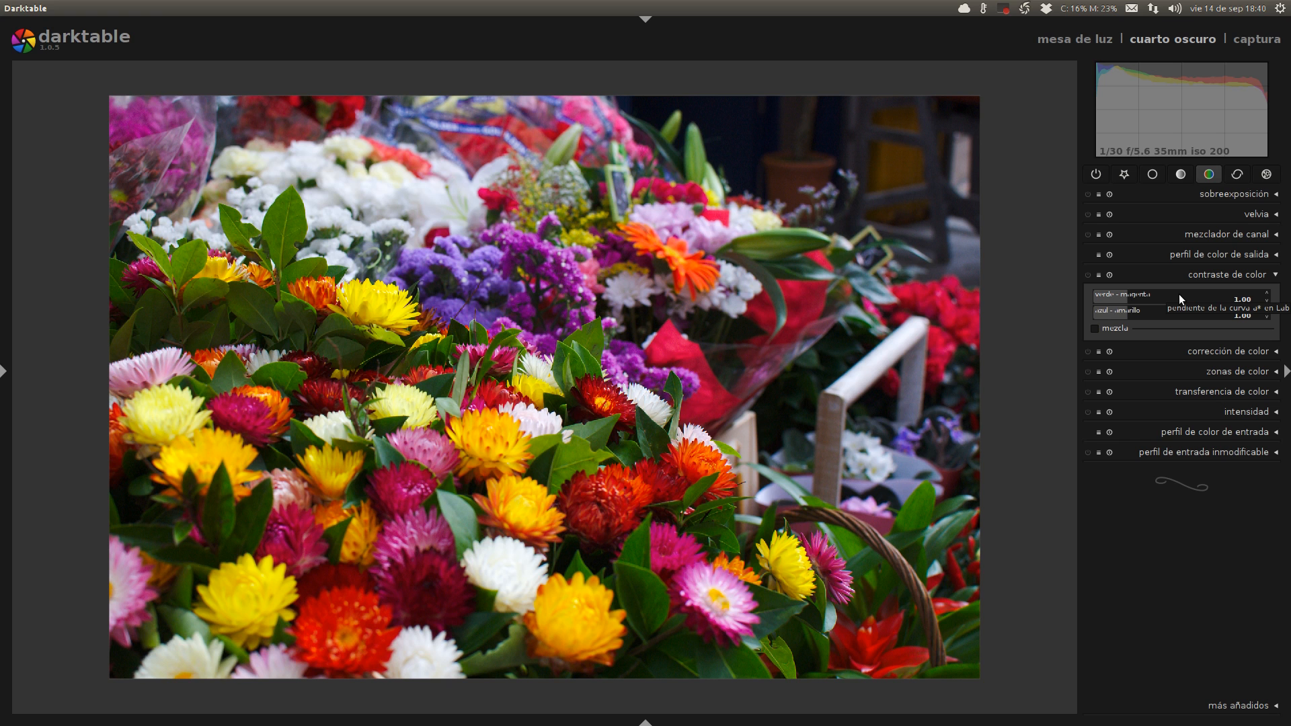
mouse_move(1128, 300)
left_mouse_down()
mouse_move(1113, 301)
mouse_move(1129, 317)
mouse_move(1112, 317)
mouse_move(1132, 313)
mouse_move(1100, 297)
mouse_move(1112, 298)
mouse_move(1108, 312)
mouse_move(1100, 297)
mouse_move(1120, 292)
mouse_move(1104, 295)
mouse_move(1112, 317)
mouse_move(1103, 300)
left_mouse_up()
left_click(1106, 298)
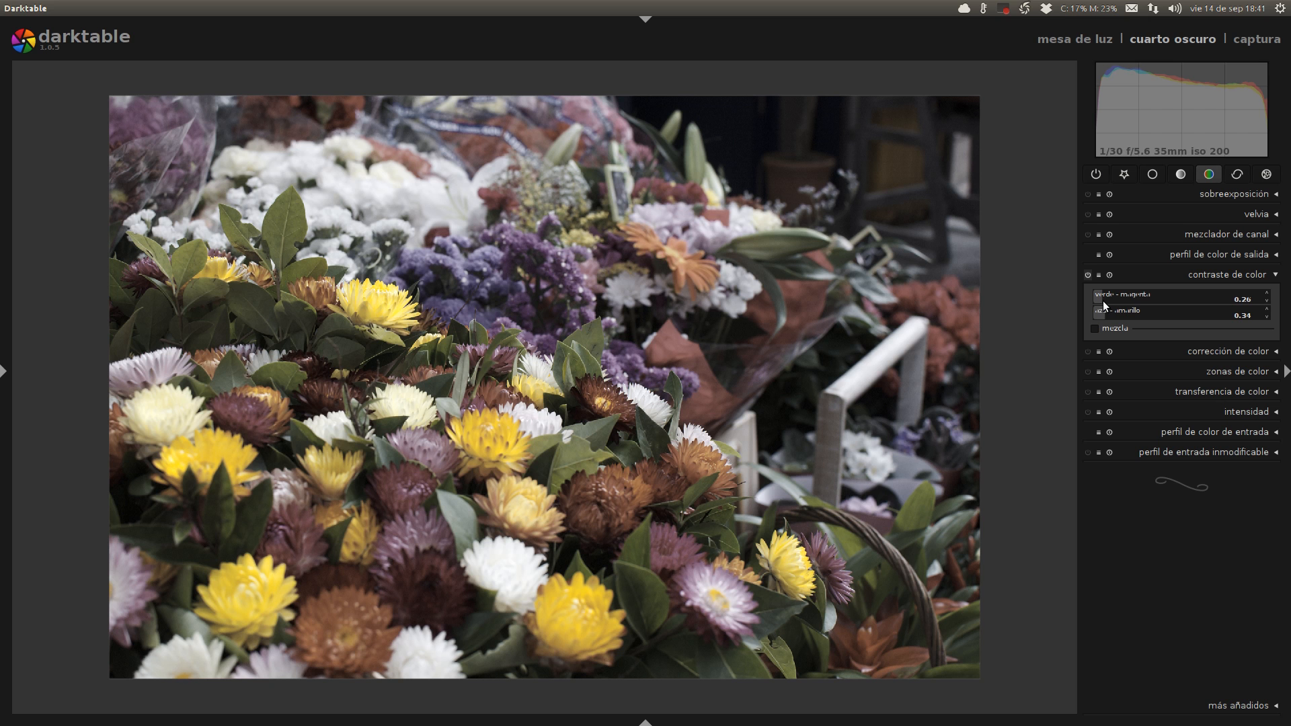
mouse_move(1108, 300)
left_mouse_down()
mouse_move(1117, 312)
mouse_move(1106, 309)
mouse_move(1150, 291)
mouse_move(1127, 298)
mouse_move(1175, 309)
mouse_move(1095, 318)
mouse_move(1123, 297)
mouse_move(1095, 301)
left_mouse_up()
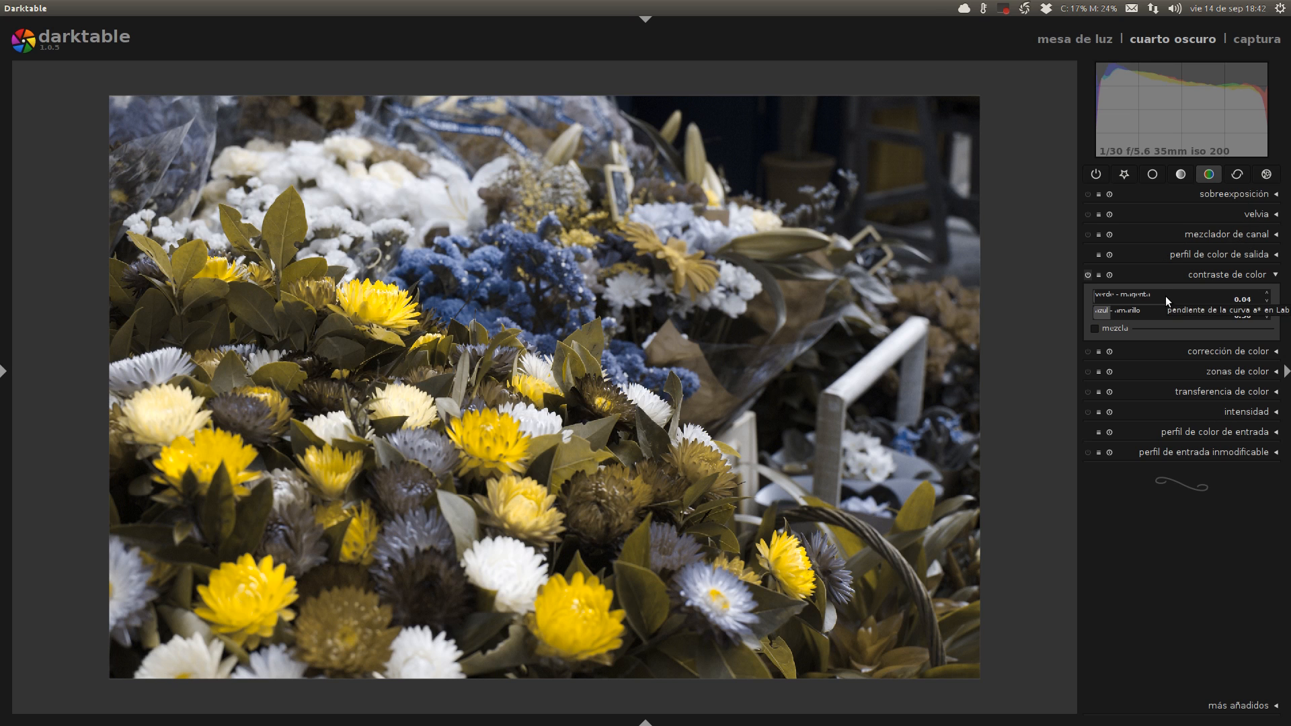
Step: Enable blending for the color contrast module in solapar mode with the opacity reduced to about 30%
left_click(1090, 329)
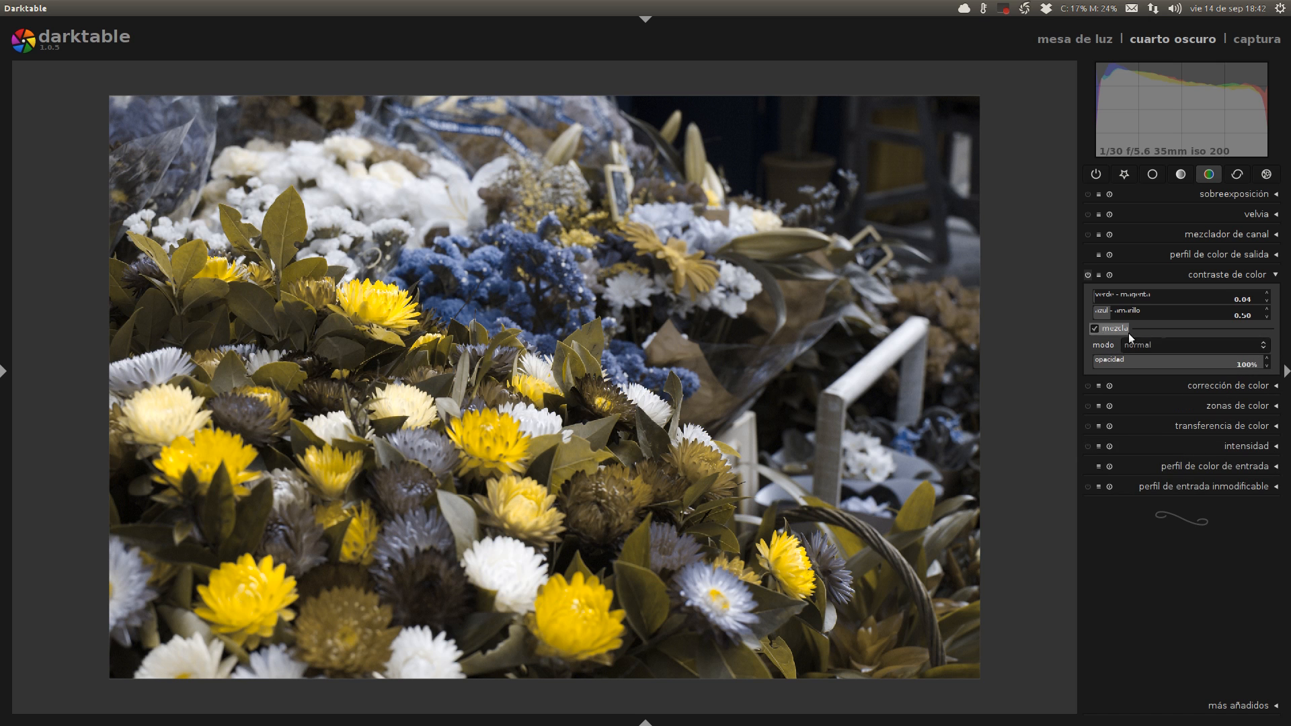
mouse_move(1253, 364)
left_mouse_down()
mouse_move(1178, 362)
mouse_move(1248, 361)
left_mouse_up()
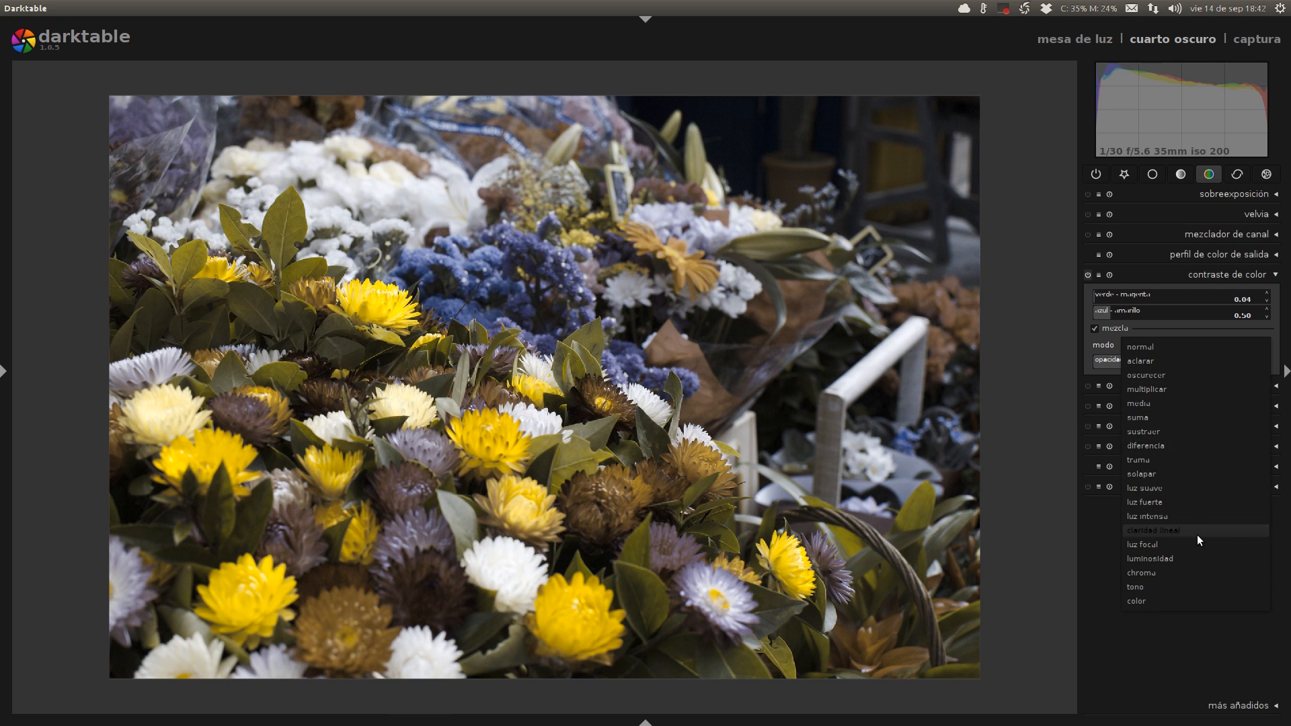
left_click(1187, 476)
left_click_drag(1248, 362, 1145, 364)
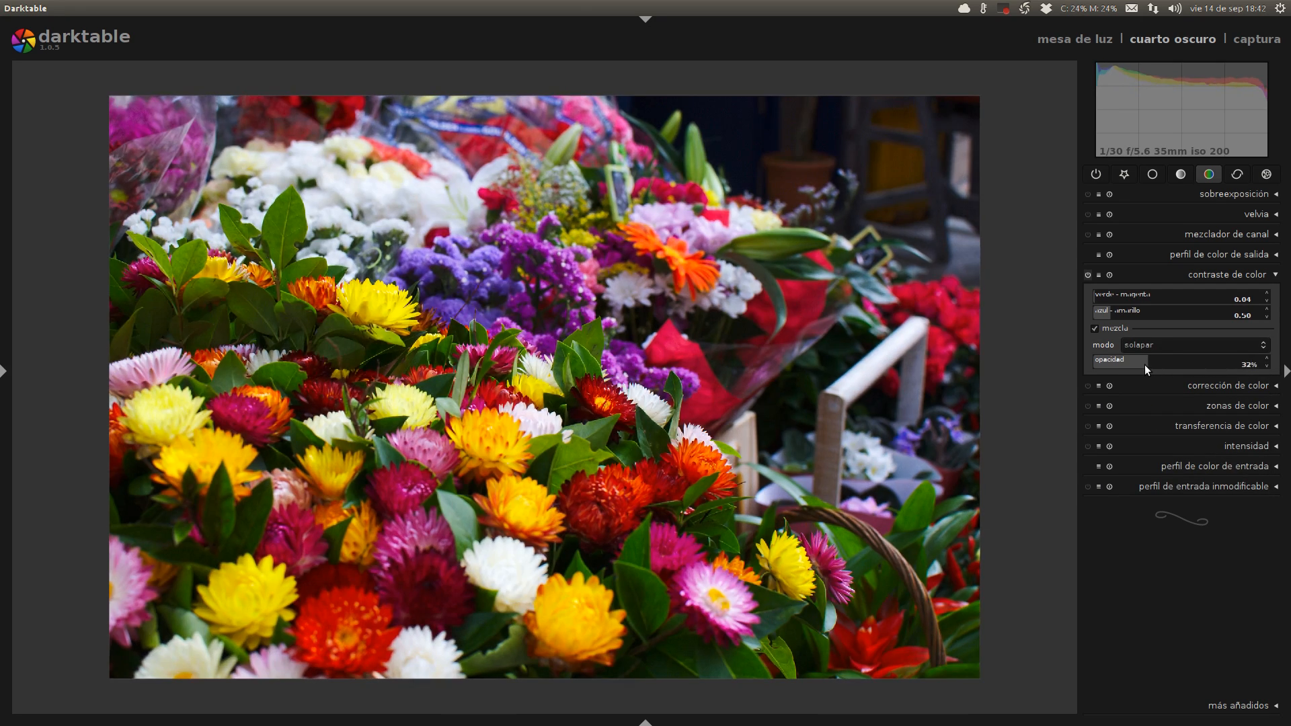
Step: Try the aclarar blend mode, switch the color contrast blending back to normal and raise its opacity to 57%
left_click(1205, 344)
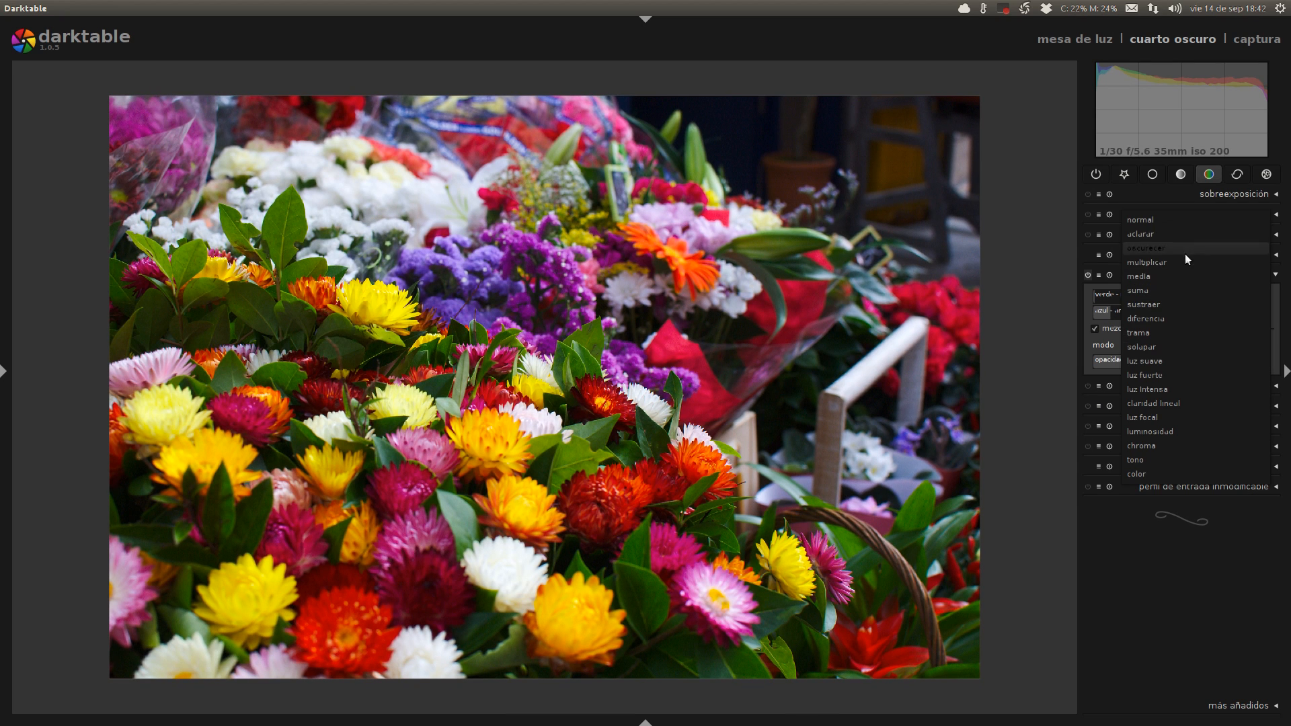
left_click(1170, 238)
left_click(1174, 341)
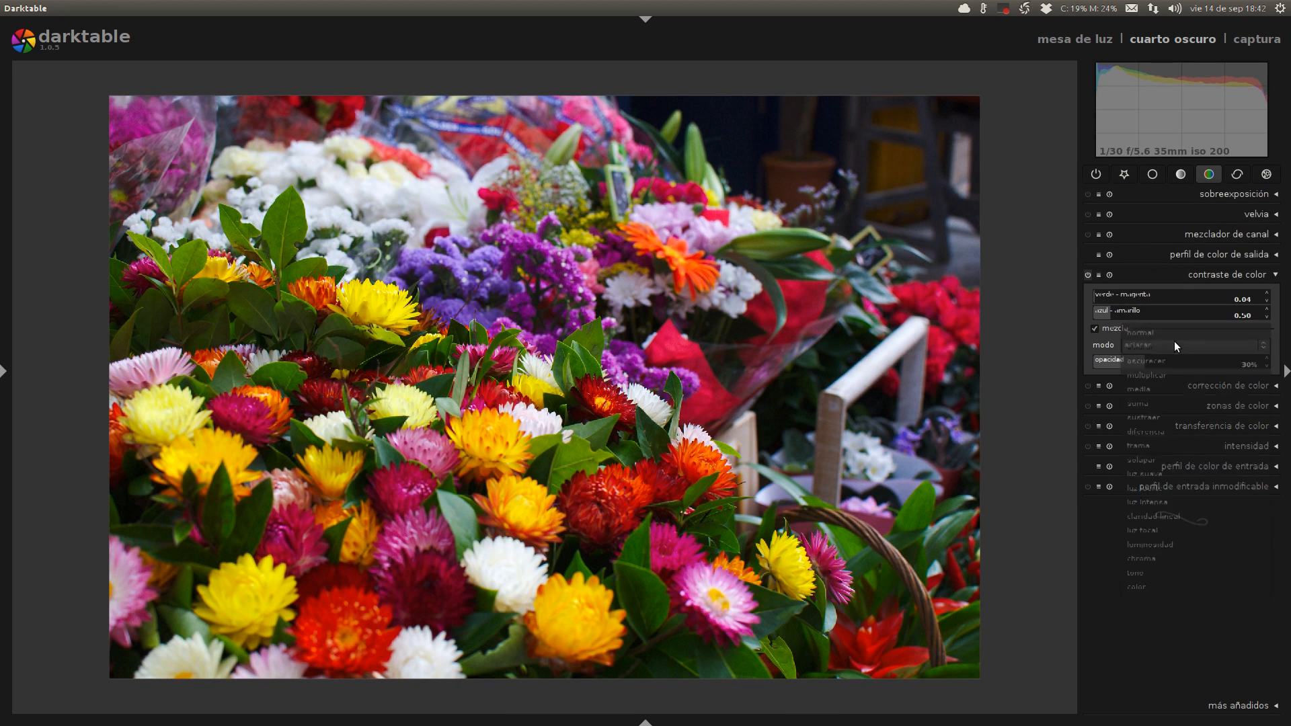
left_click(1173, 331)
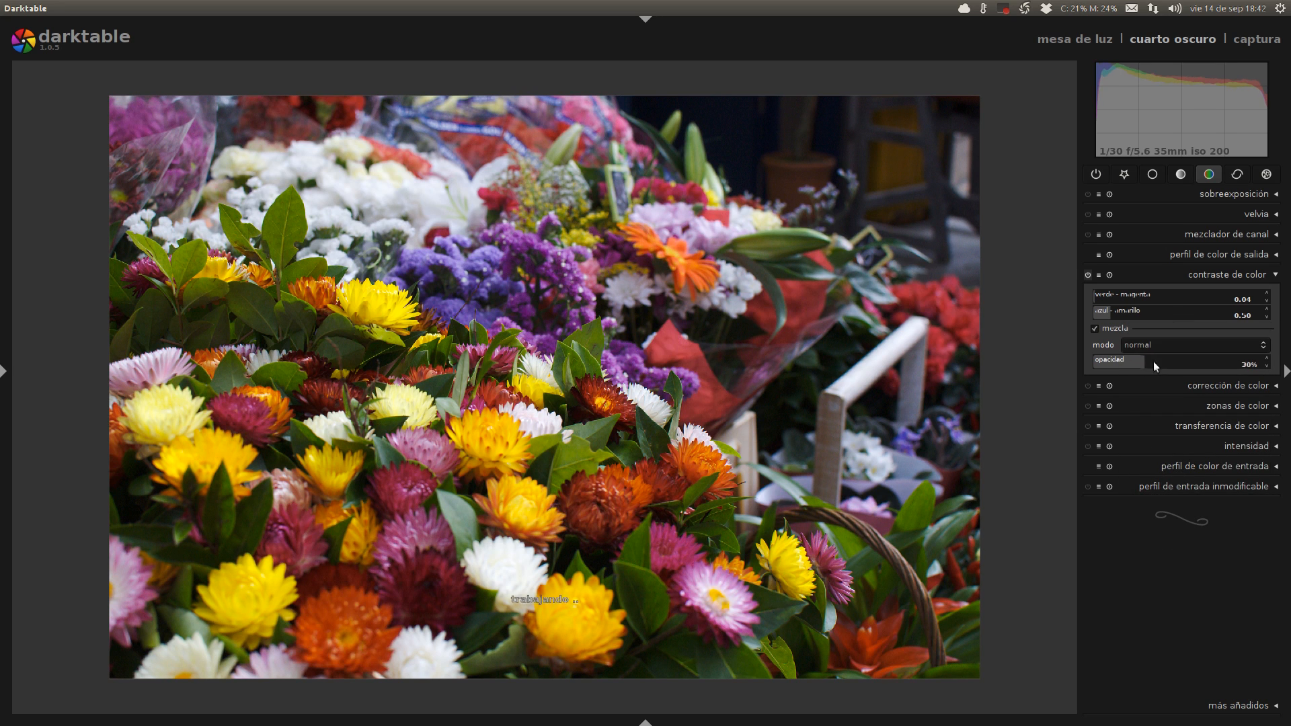
left_click_drag(1160, 361, 1189, 361)
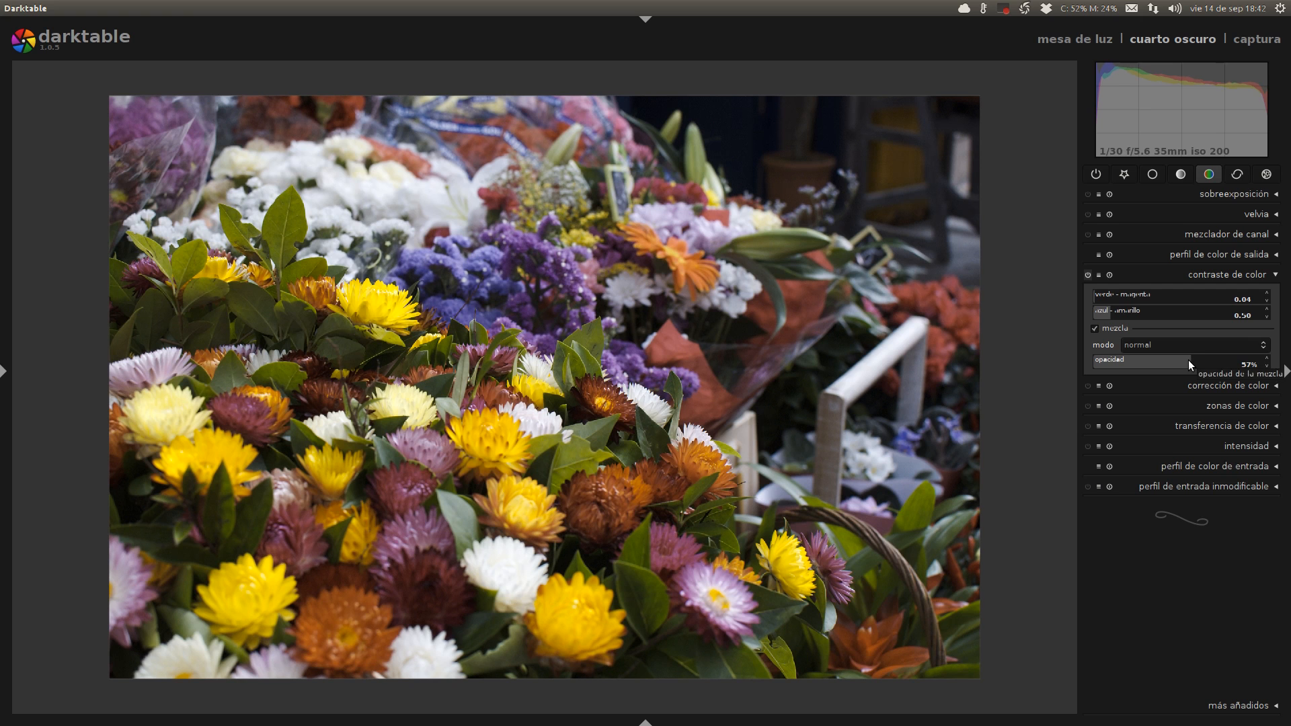
Step: Disable blending in the color contrast module, then turn the module off and collapse it
left_click(1091, 329)
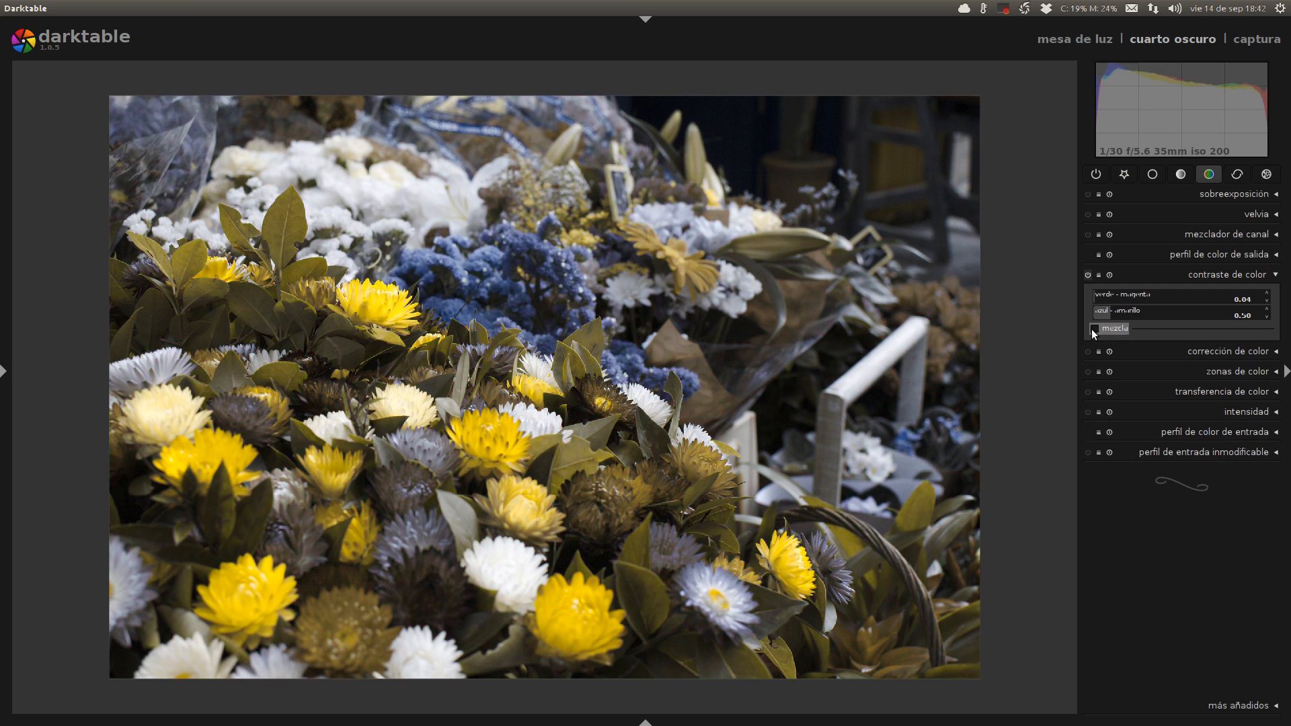
left_click(1087, 275)
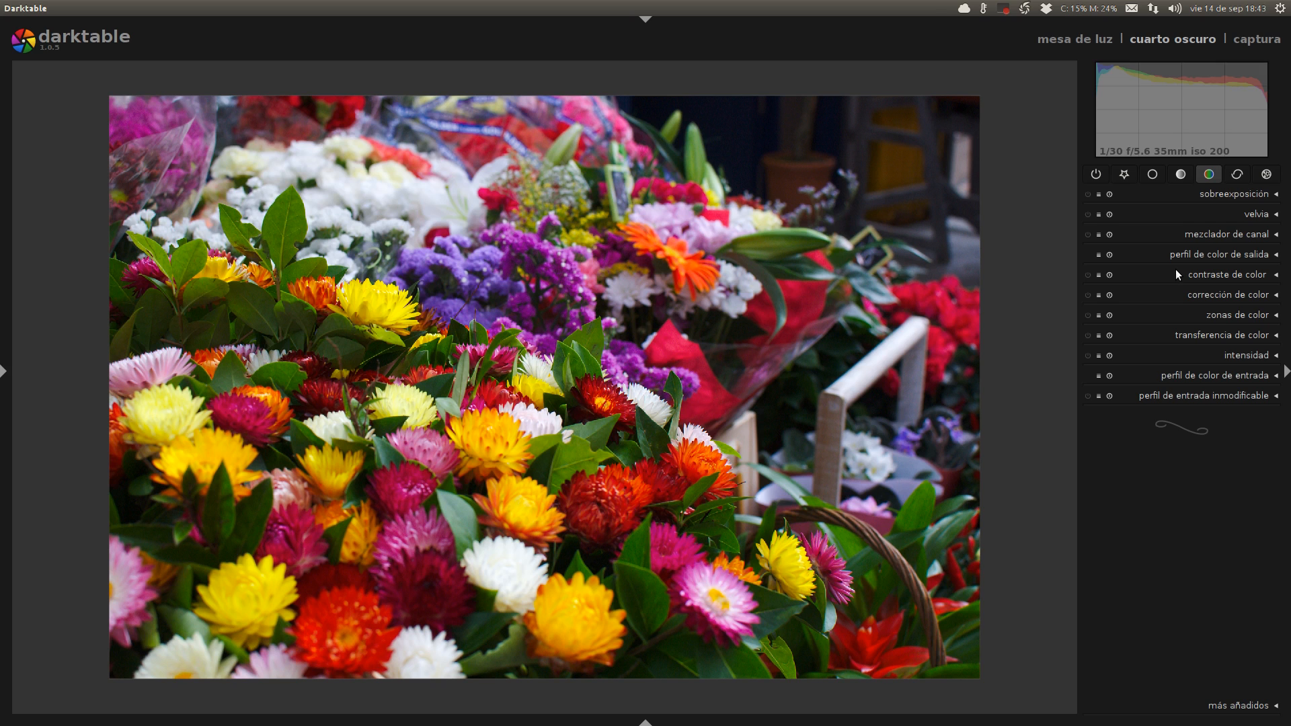
left_click(1233, 276)
left_click(1231, 276)
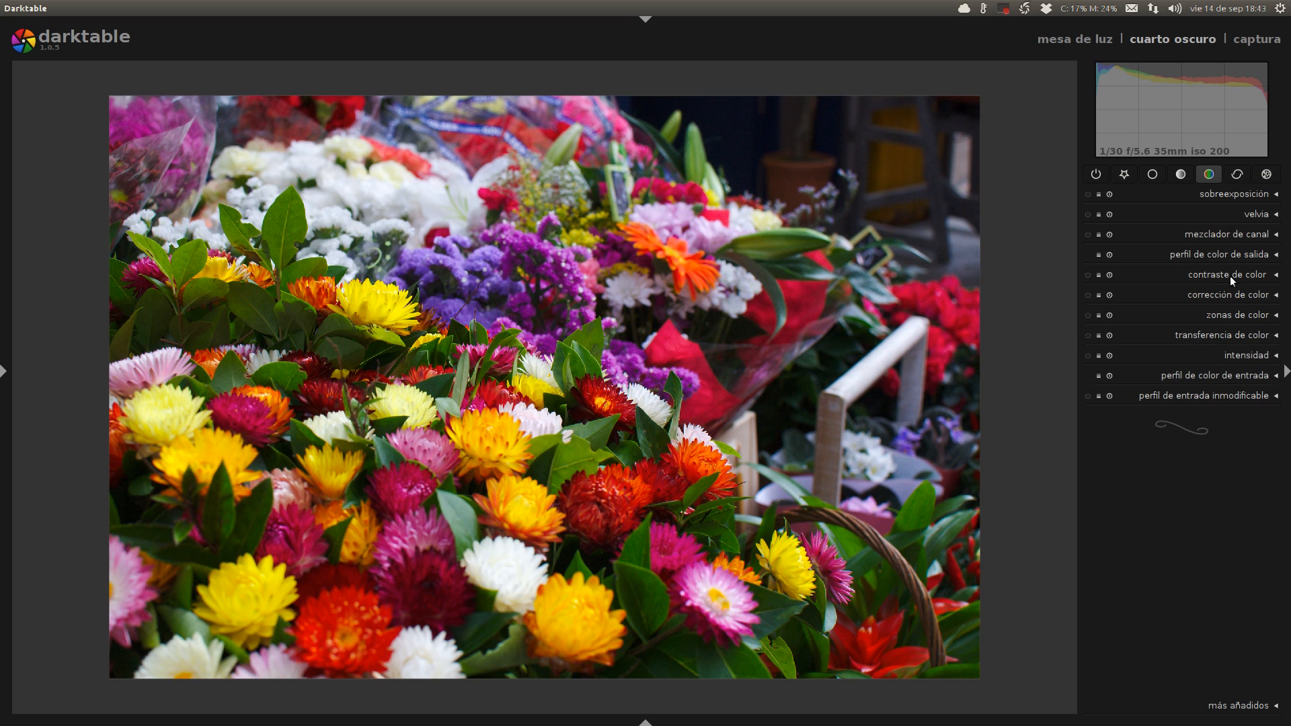
left_click(1005, 8)
Step: Expand the corrección de color module and shift the photo's tint toward cyan on the color grid
left_click(1216, 295)
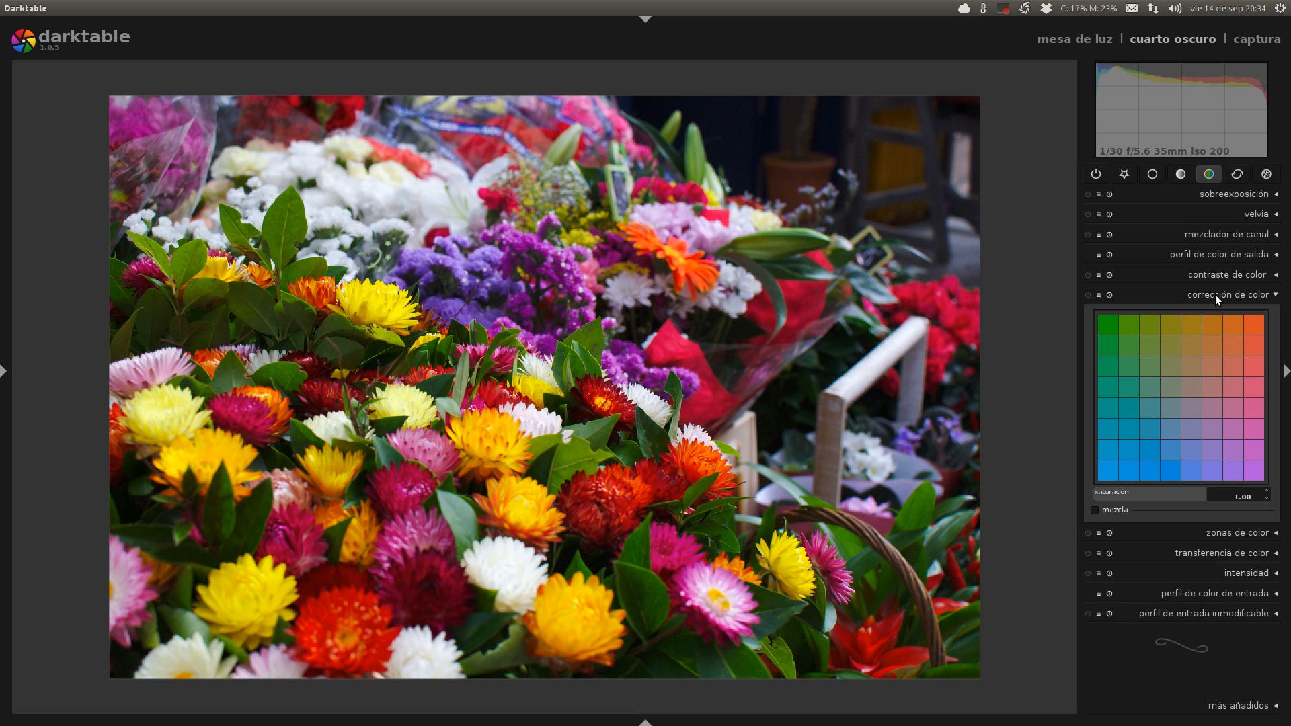
left_click(1216, 282)
left_click(1216, 276)
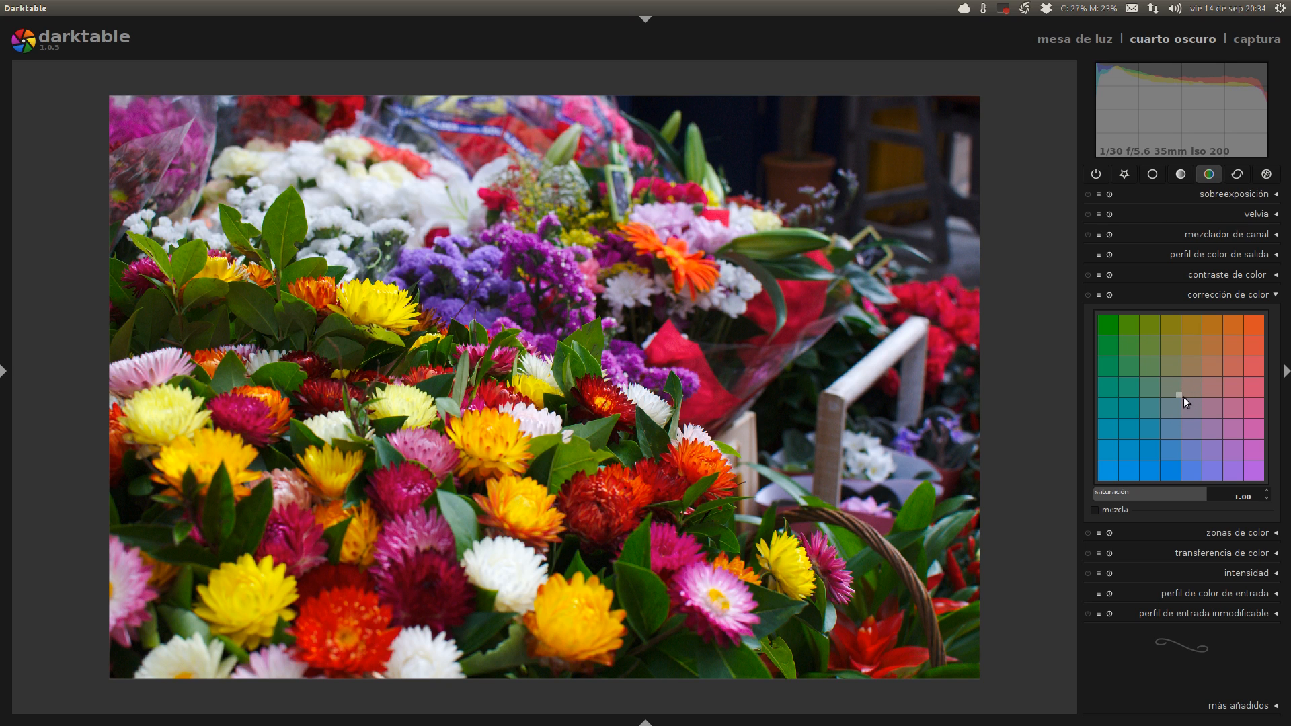
left_click_drag(1182, 397, 1137, 409)
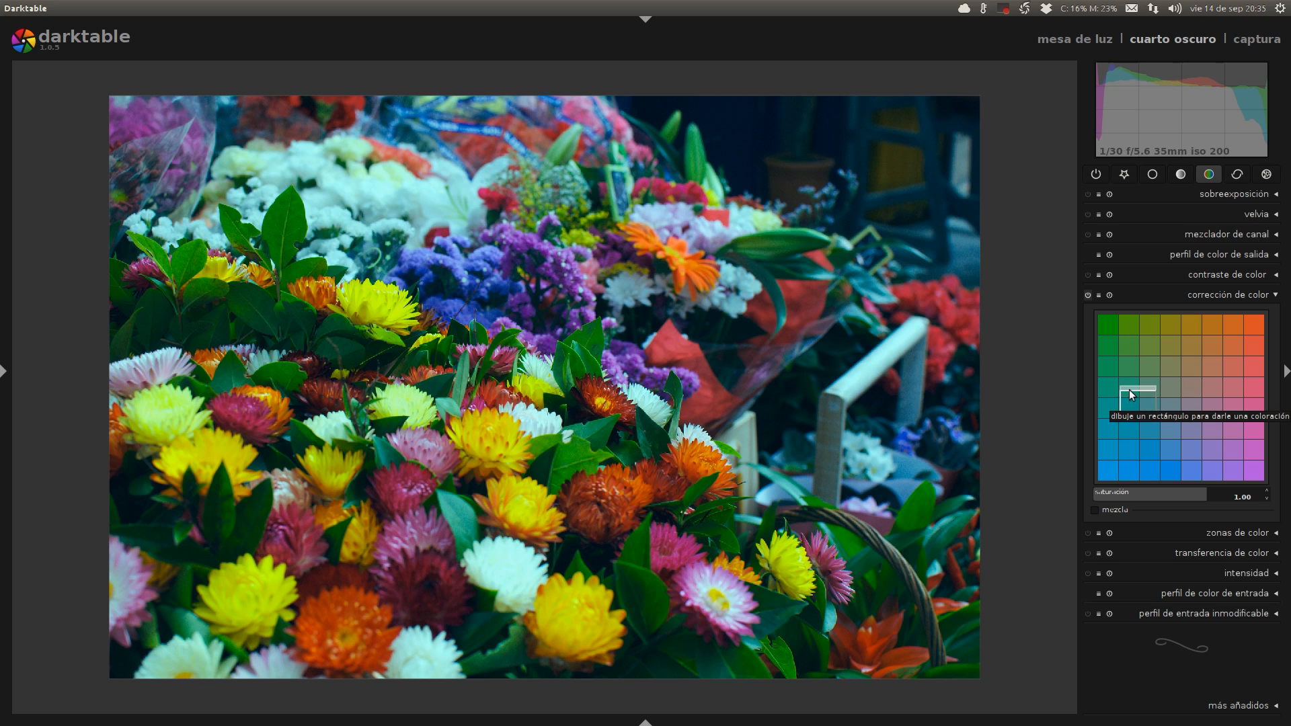
Step: Try split tints on the color correction grid, with yellow highlights against blue shadows, ending with a warm orange tint
left_click_drag(1130, 391, 1178, 323)
double_click(1183, 394)
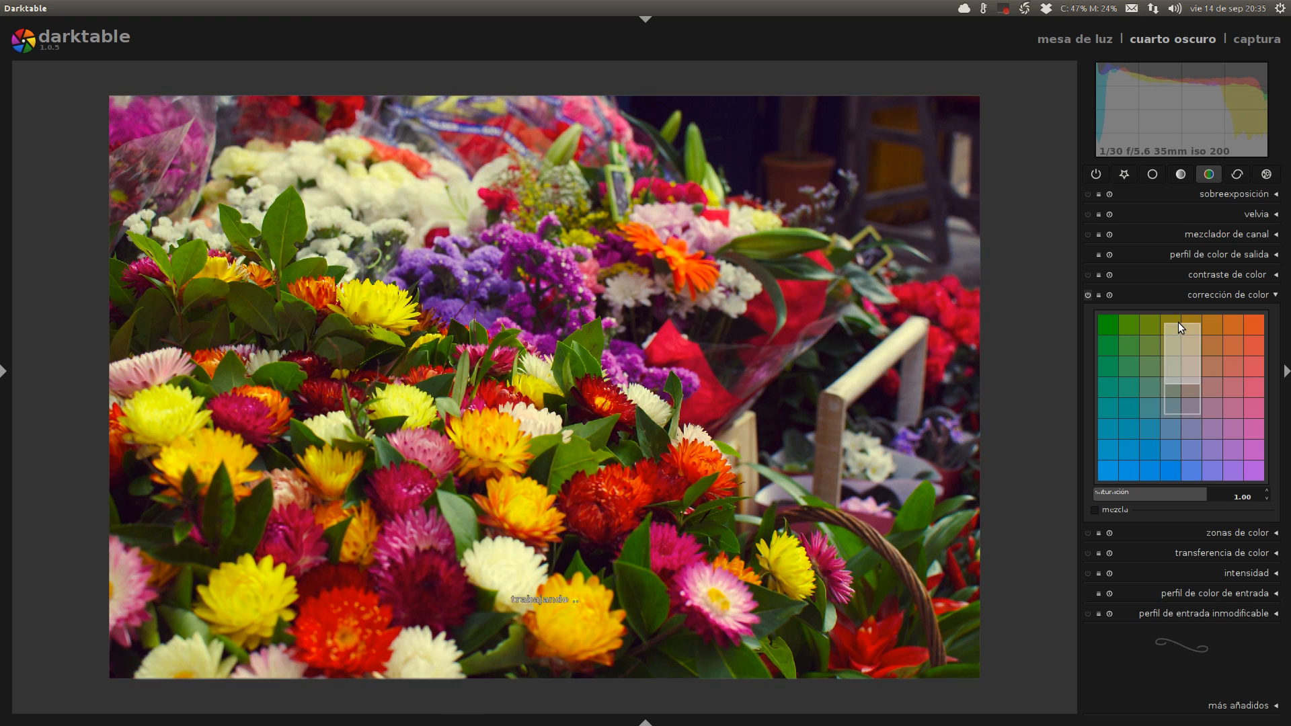
mouse_move(1204, 364)
left_mouse_down()
mouse_move(1184, 364)
mouse_move(1176, 469)
left_mouse_up()
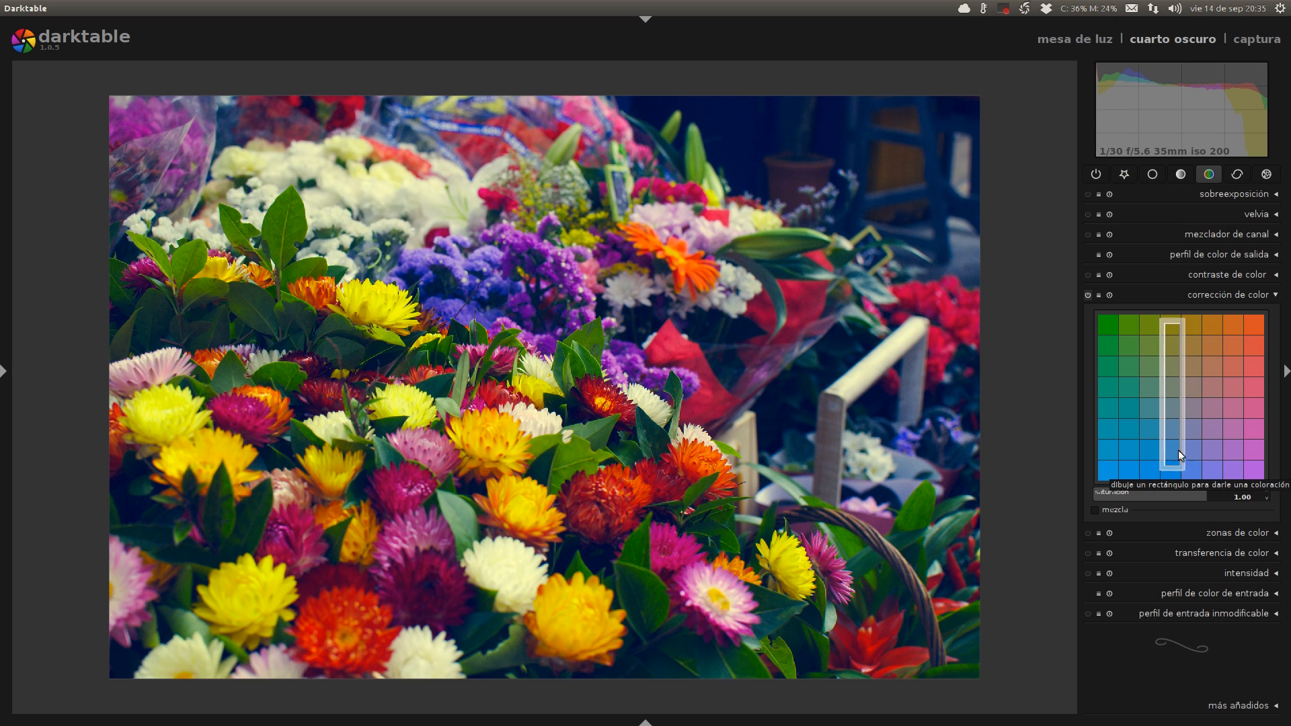
left_click_drag(1181, 453, 1205, 350)
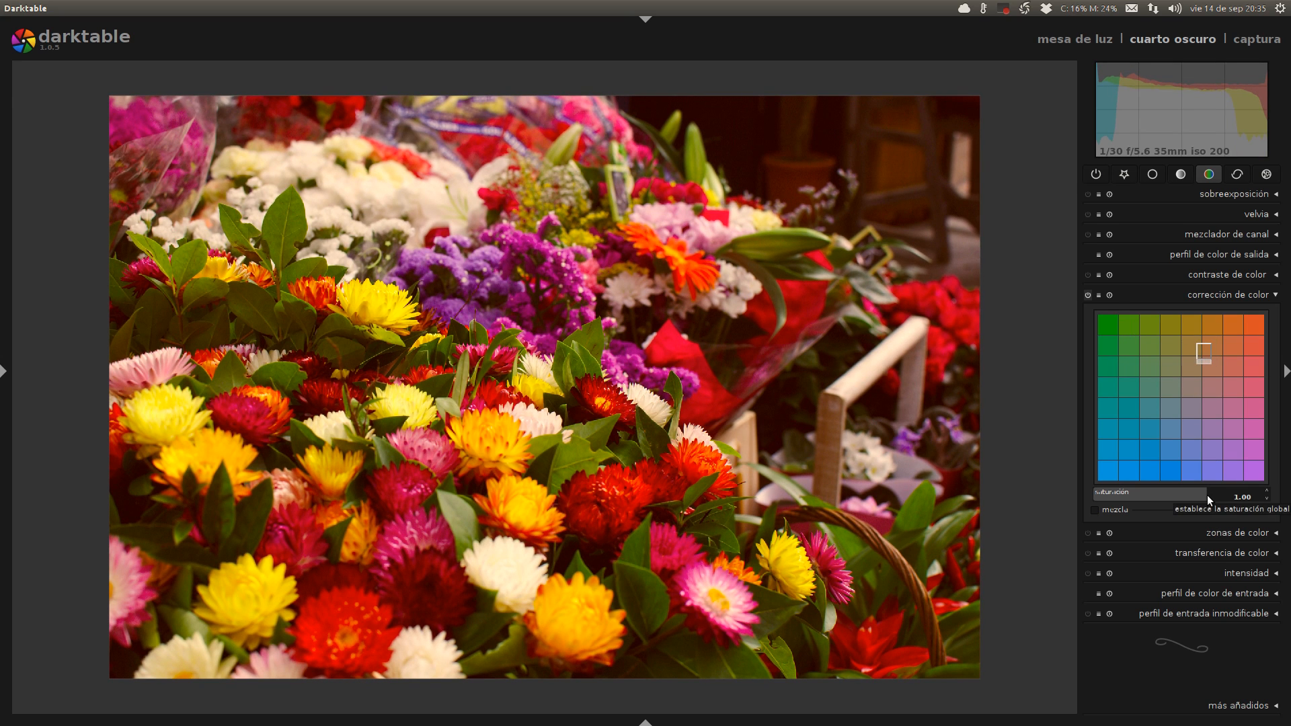
Step: Vary the color correction's global saturation and lower it to 0.37
left_click_drag(1207, 495, 1193, 498)
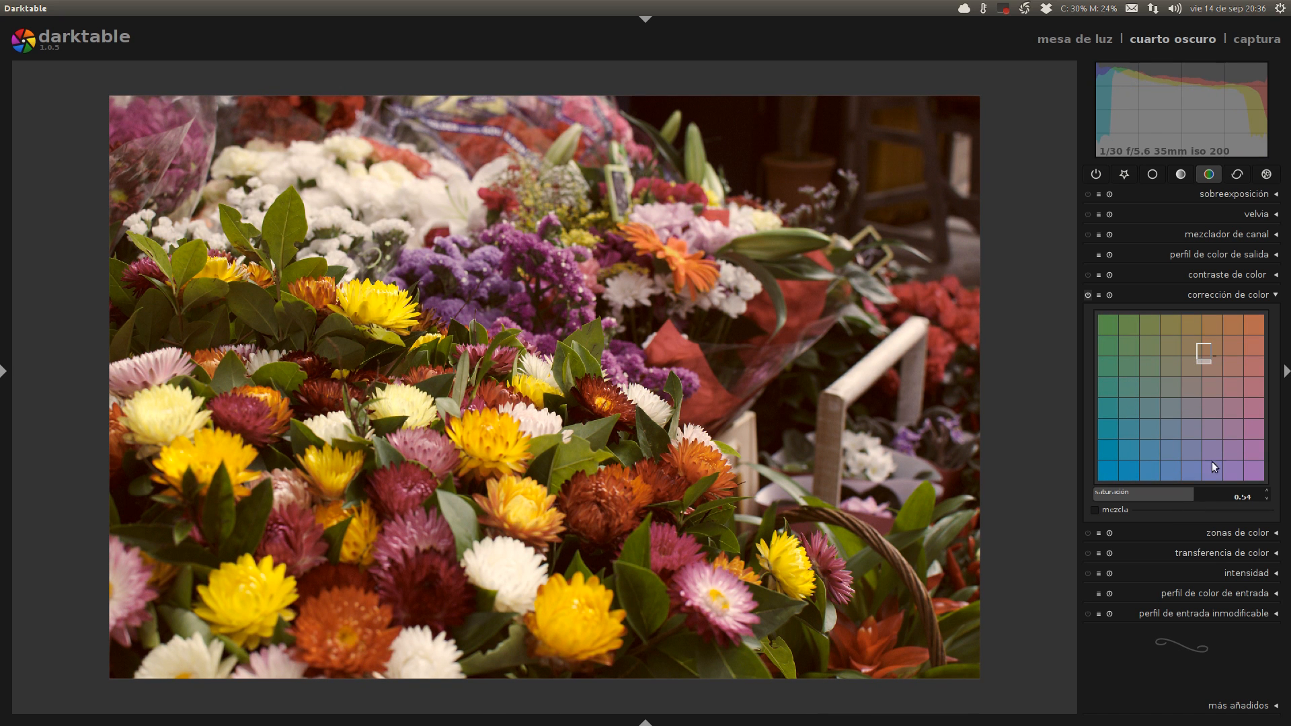
left_click_drag(1192, 494, 1216, 495)
left_click_drag(1209, 490, 1188, 491)
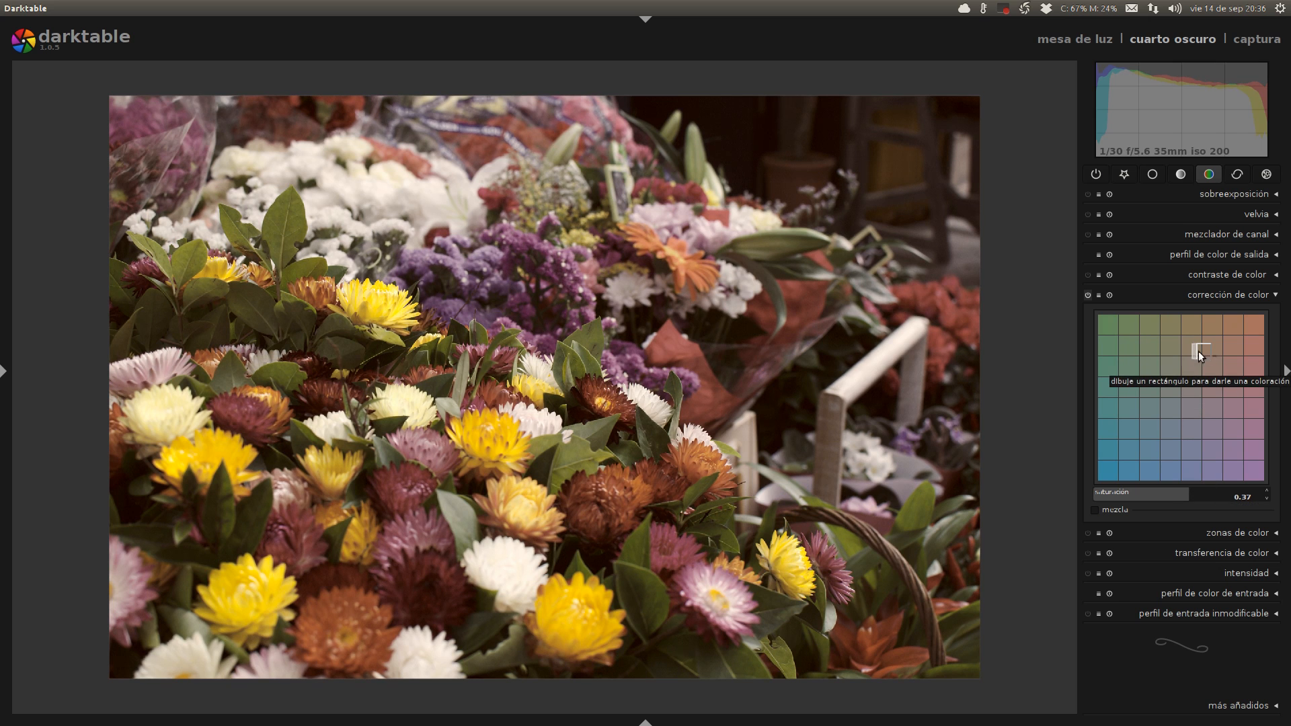
Step: Shift the tint through purple to a soft pink and raise the color correction saturation to 0.57
mouse_move(1200, 354)
left_mouse_down()
mouse_move(1162, 420)
mouse_move(1142, 425)
mouse_move(1224, 430)
left_mouse_up()
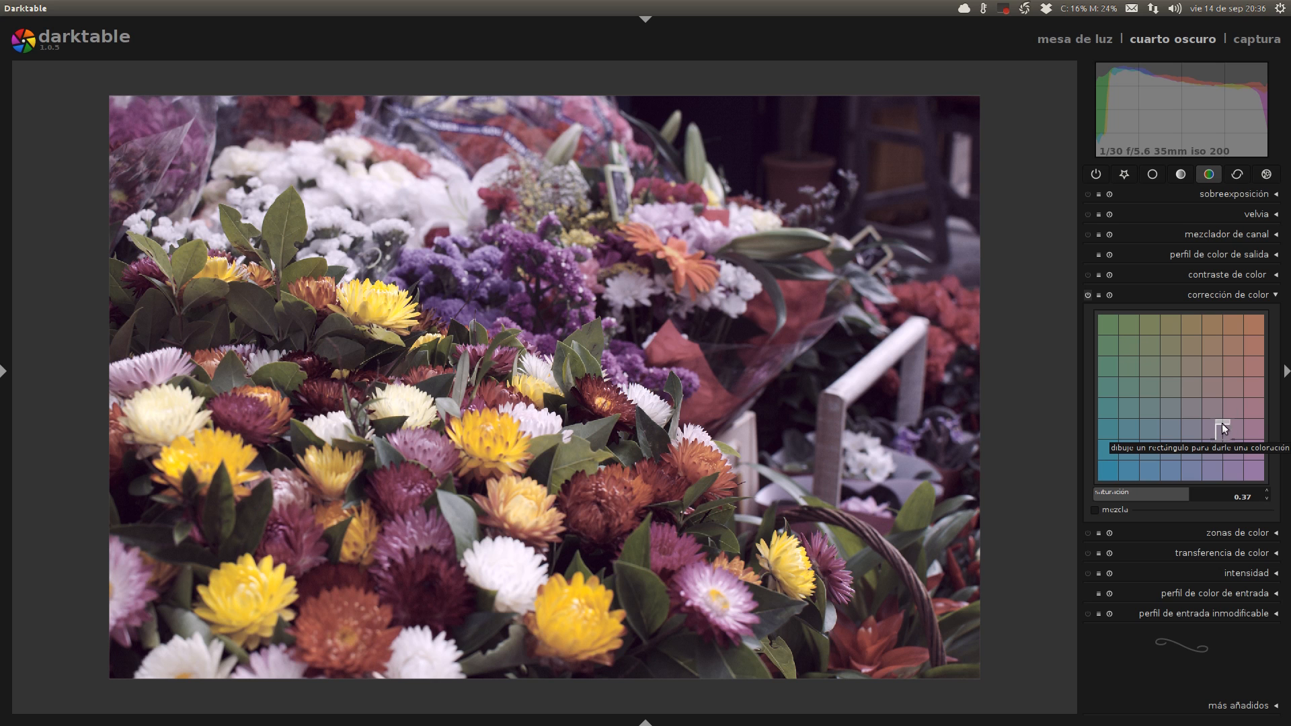
left_click_drag(1233, 435, 1214, 394)
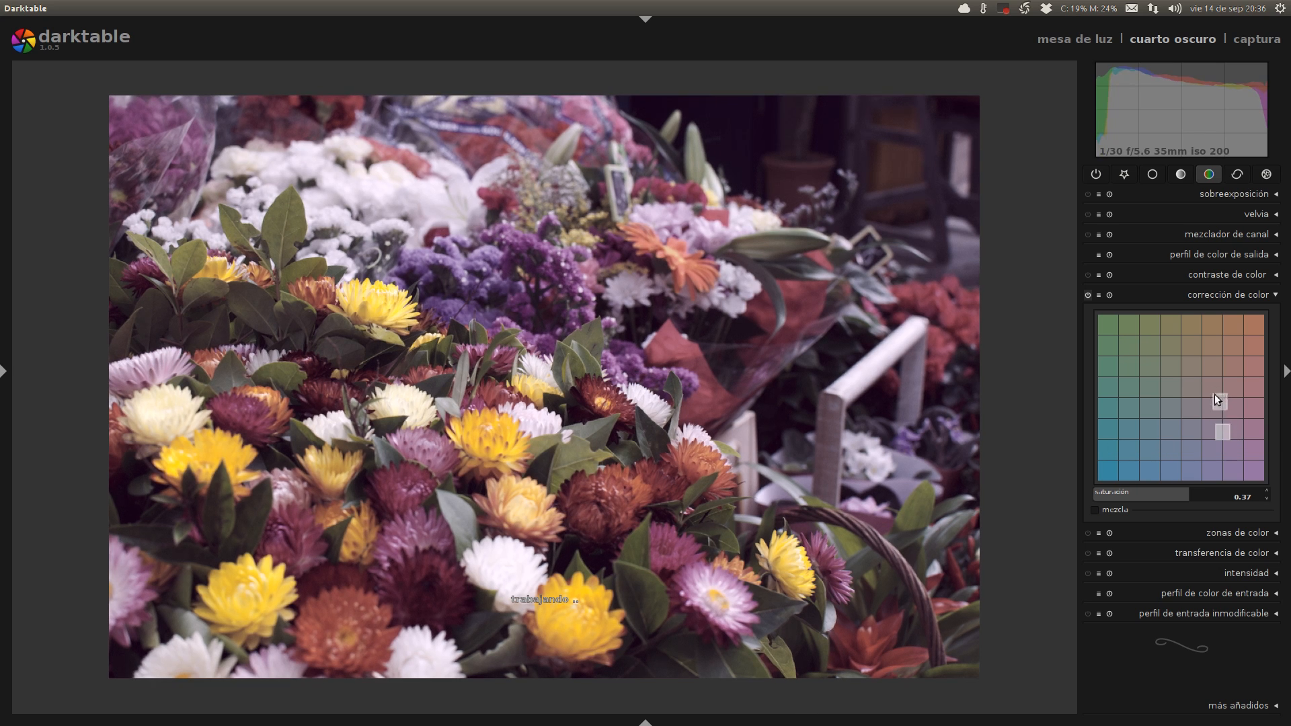
left_click_drag(1188, 498, 1193, 496)
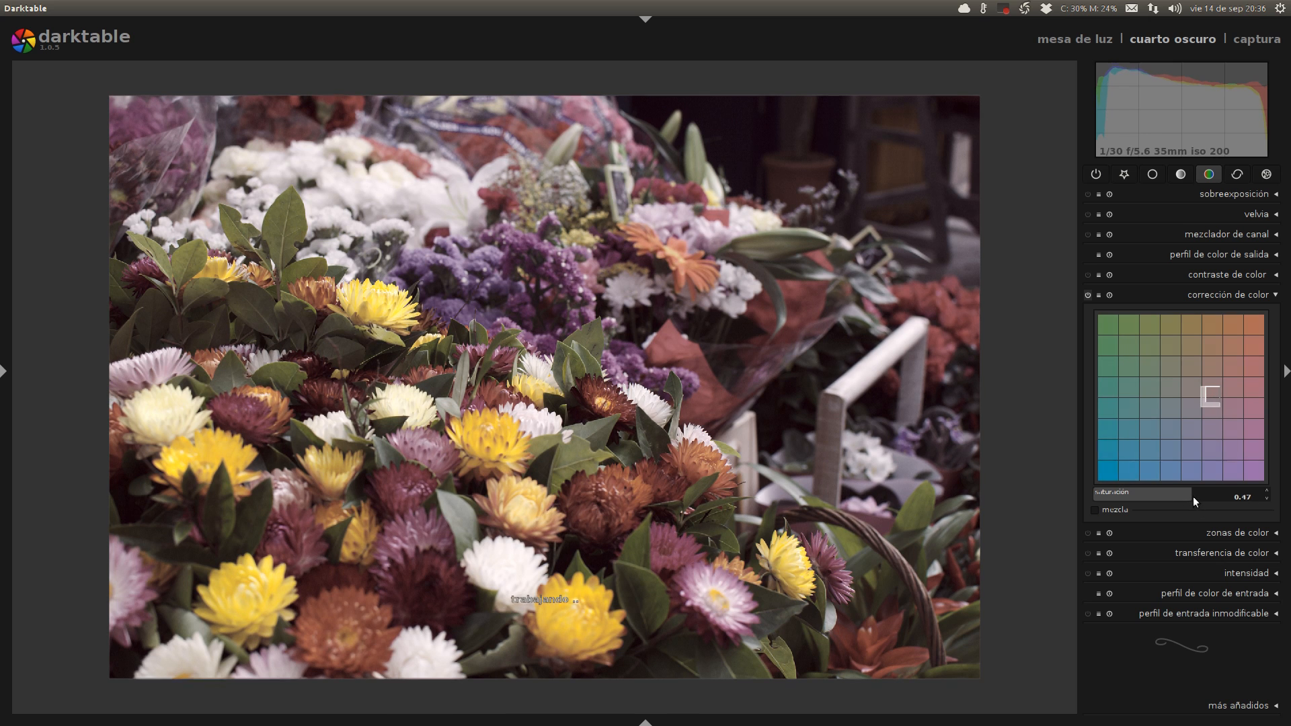
Step: Apply the warming filter preset to the color correction, compare it with the cooling filter preset, and reapply warming filter
left_click(1099, 296)
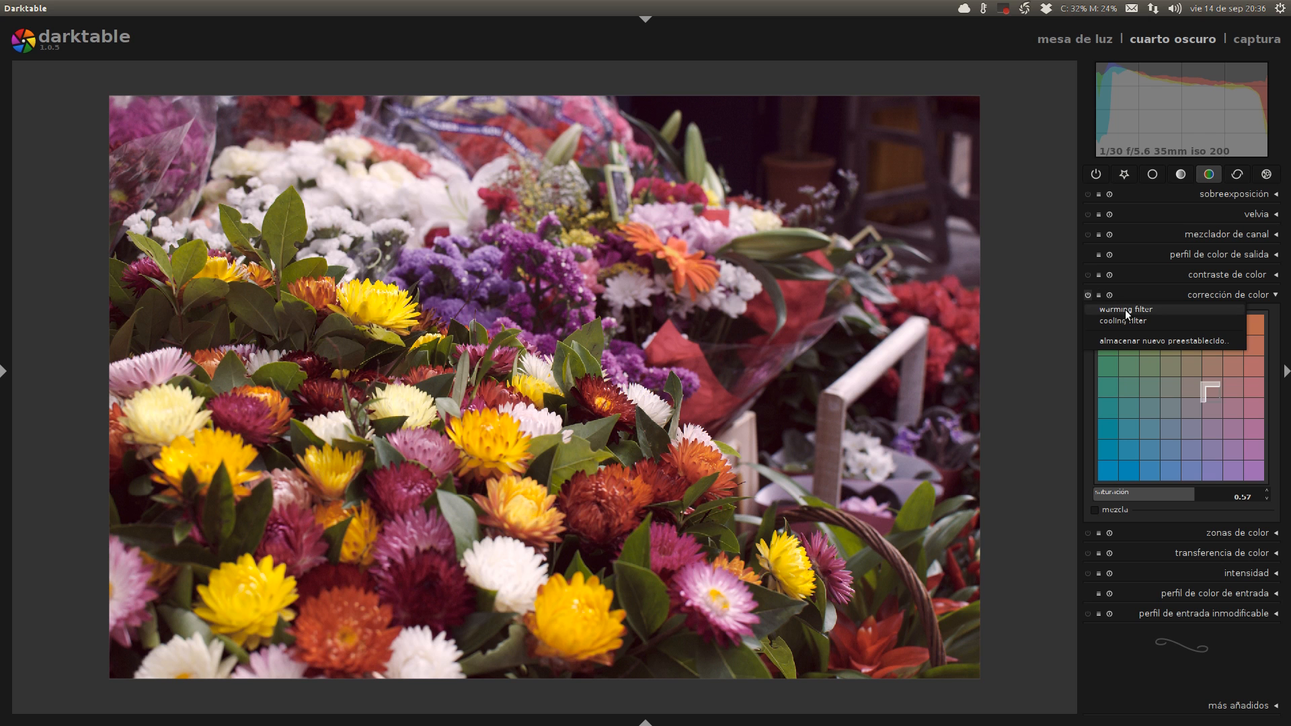
left_click(1124, 309)
left_click(1099, 296)
left_click(1104, 325)
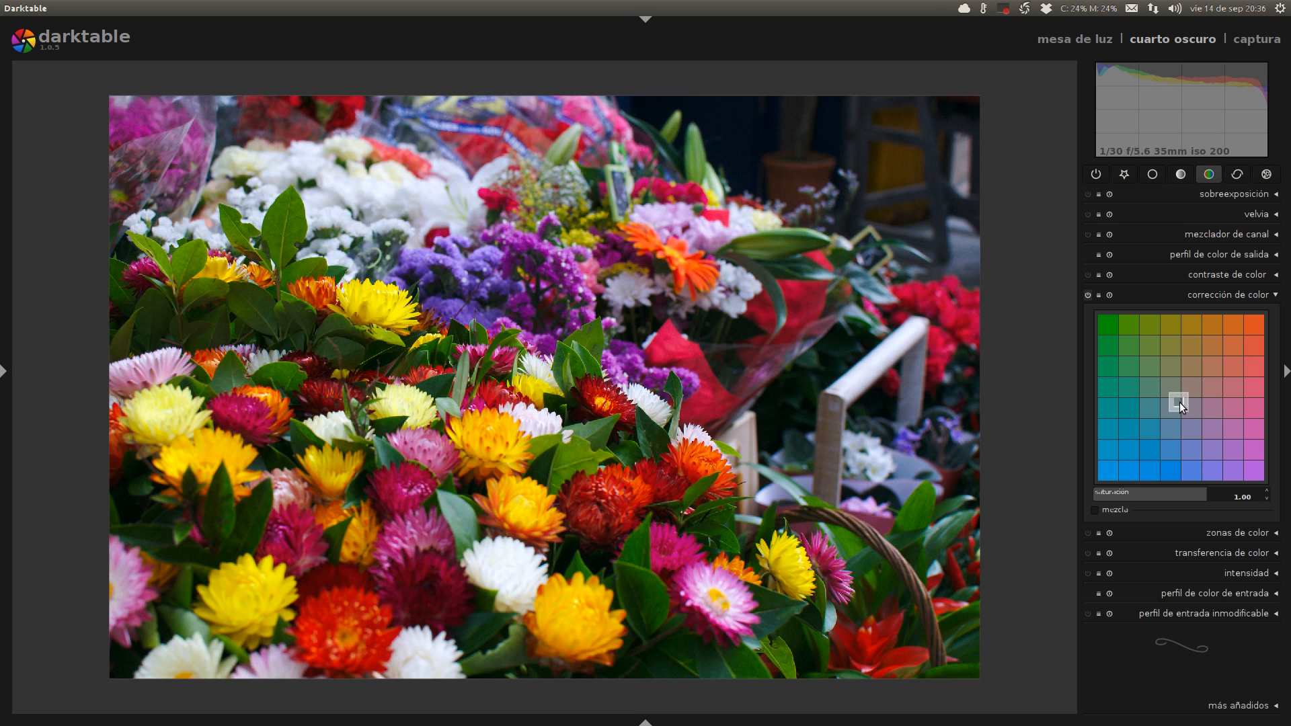
left_click(1098, 296)
left_click(1143, 311)
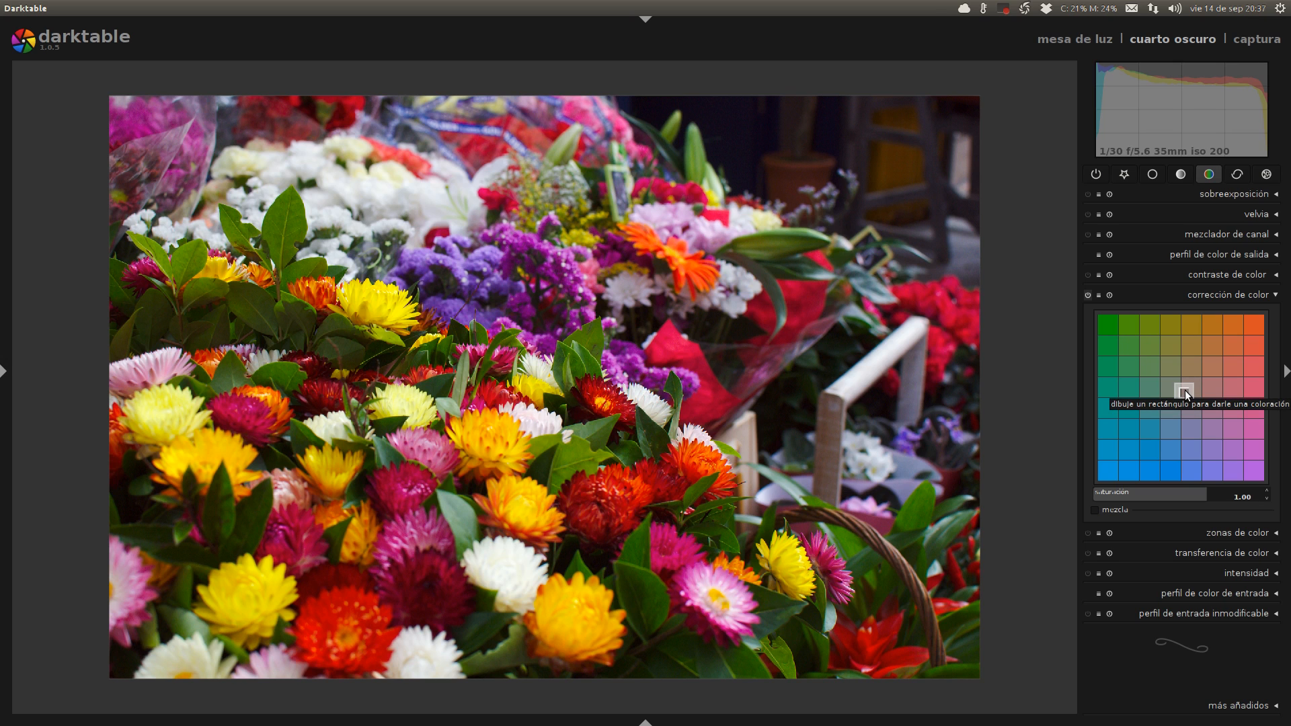
Step: Shift the color correction tint toward magenta and blend it in multiplicar mode at 55% opacity
left_click_drag(1186, 393, 1209, 417)
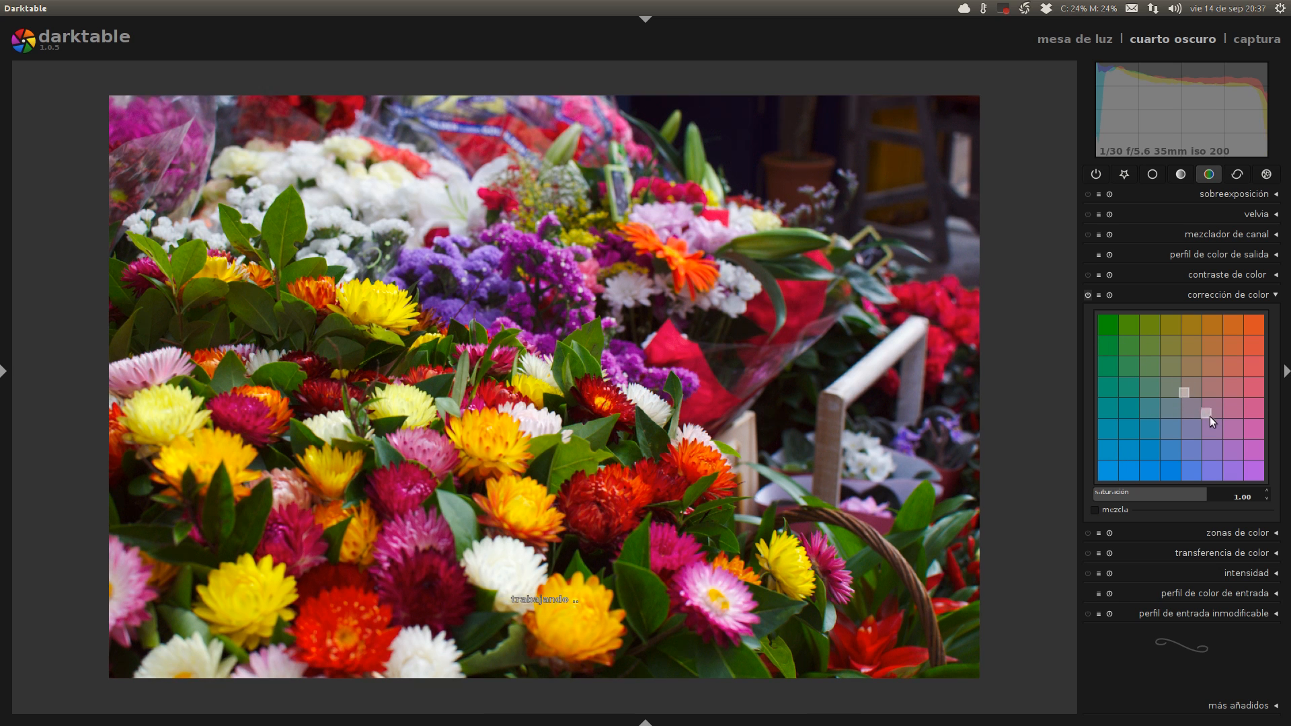
left_click(1100, 510)
left_click(1181, 526)
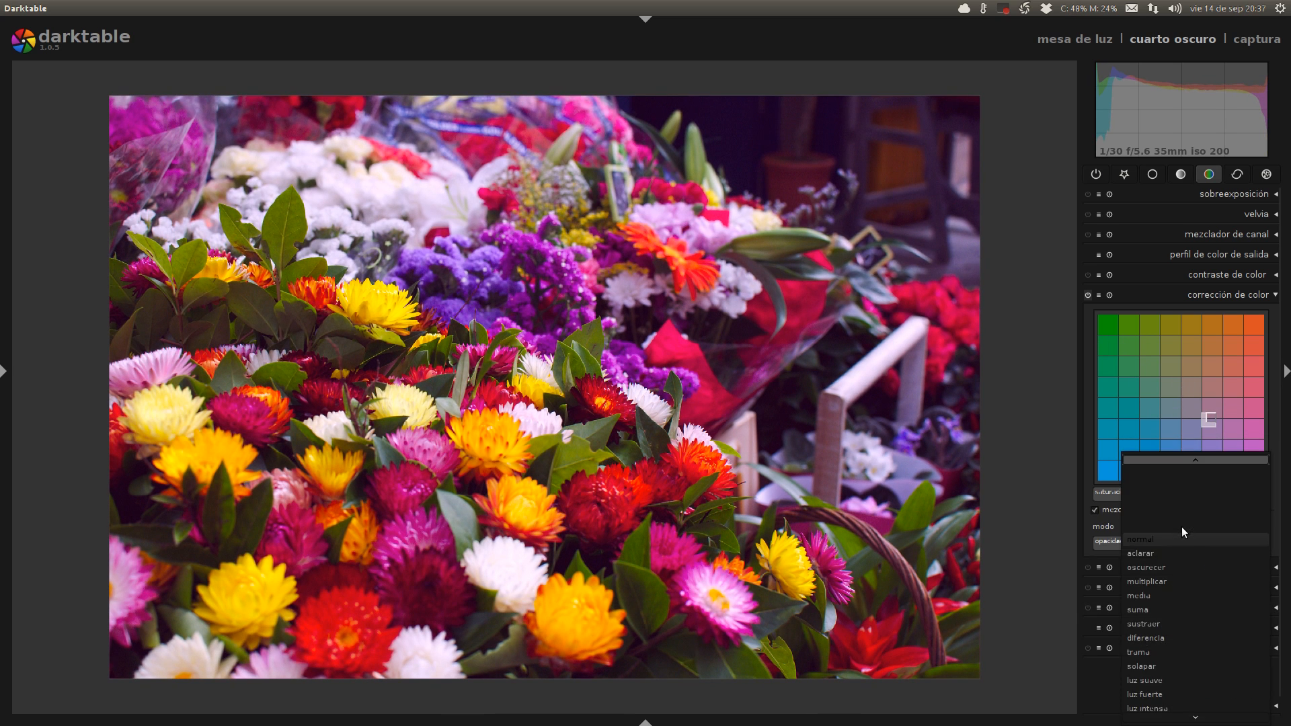
left_click(1184, 582)
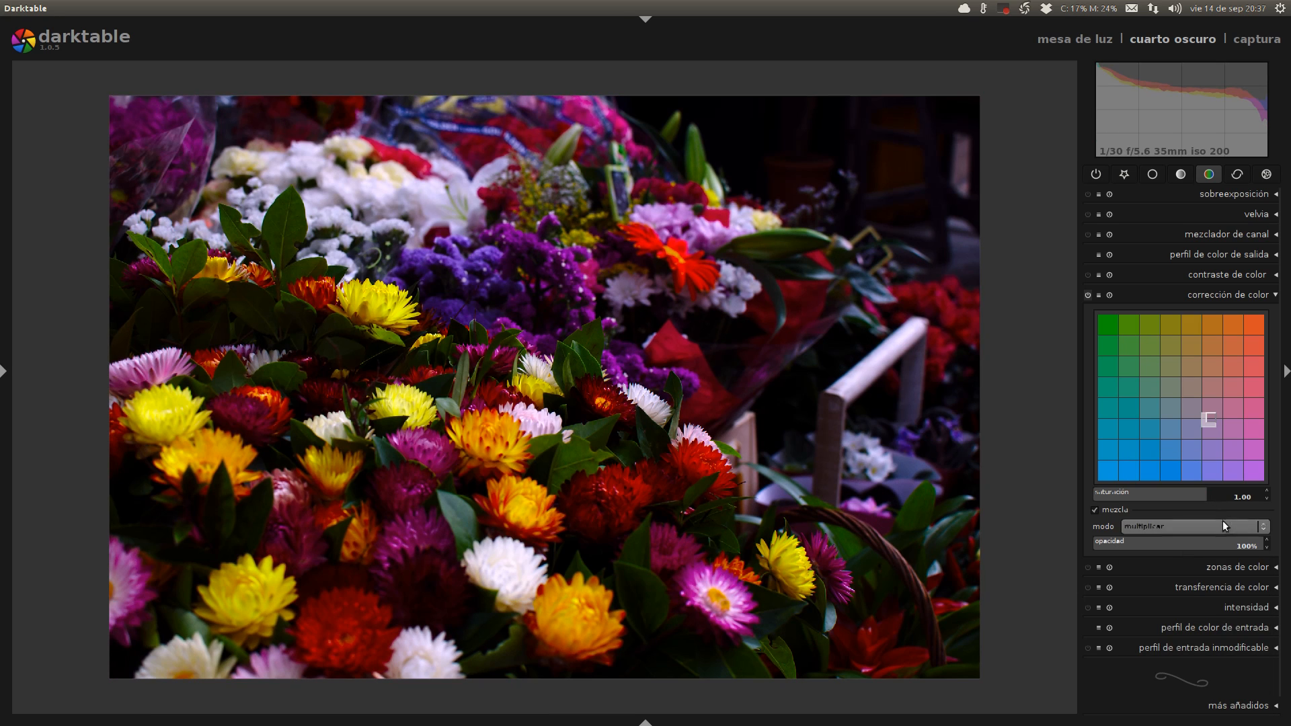
left_click_drag(1210, 541, 1185, 540)
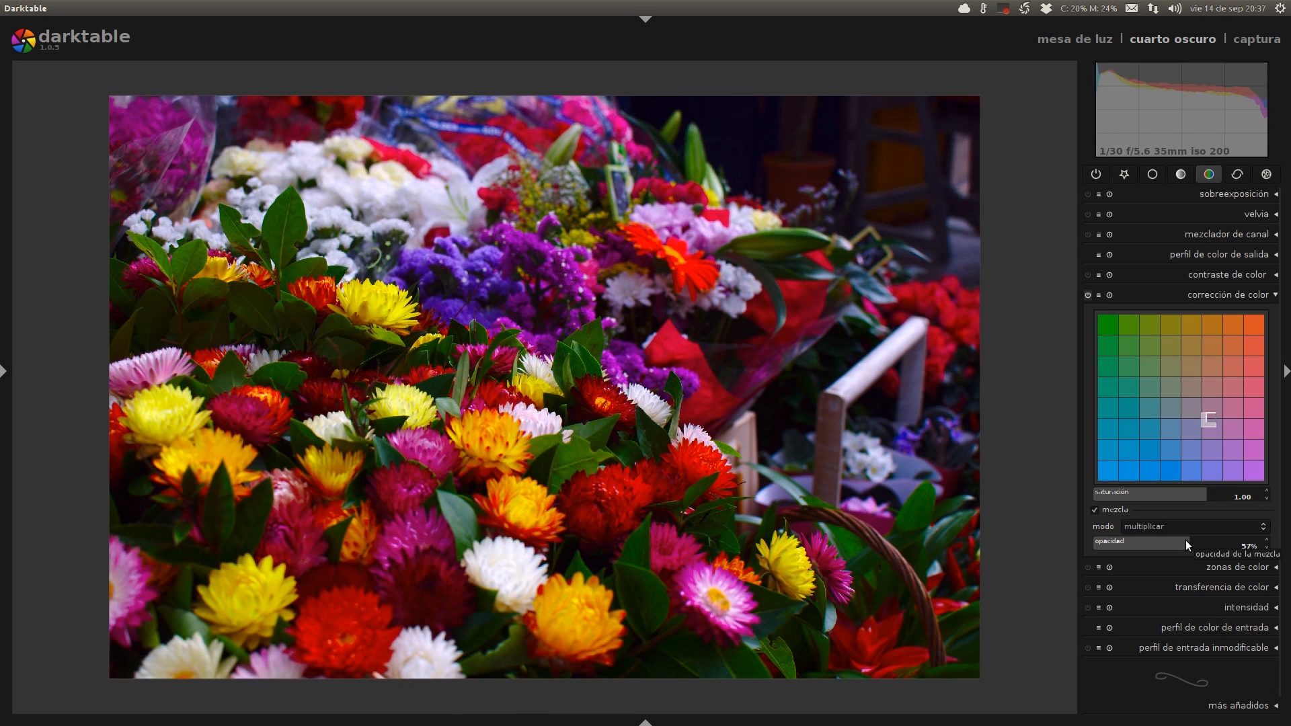
Step: Shift the color correction tint toward green on the grid, then turn the module off and collapse it
mouse_move(1202, 411)
left_mouse_down()
mouse_move(1151, 438)
mouse_move(1138, 367)
left_mouse_up()
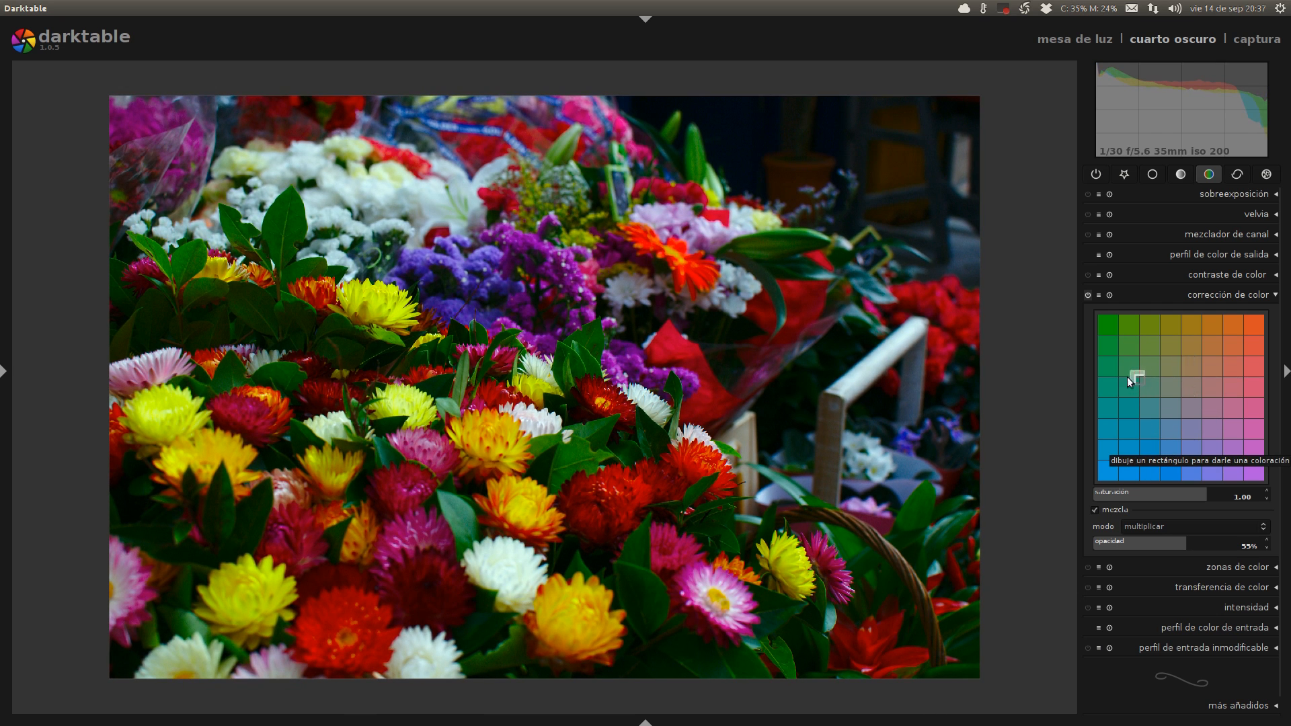
mouse_move(1135, 380)
left_mouse_down()
mouse_move(1207, 350)
mouse_move(1168, 378)
left_mouse_up()
left_click(1161, 379)
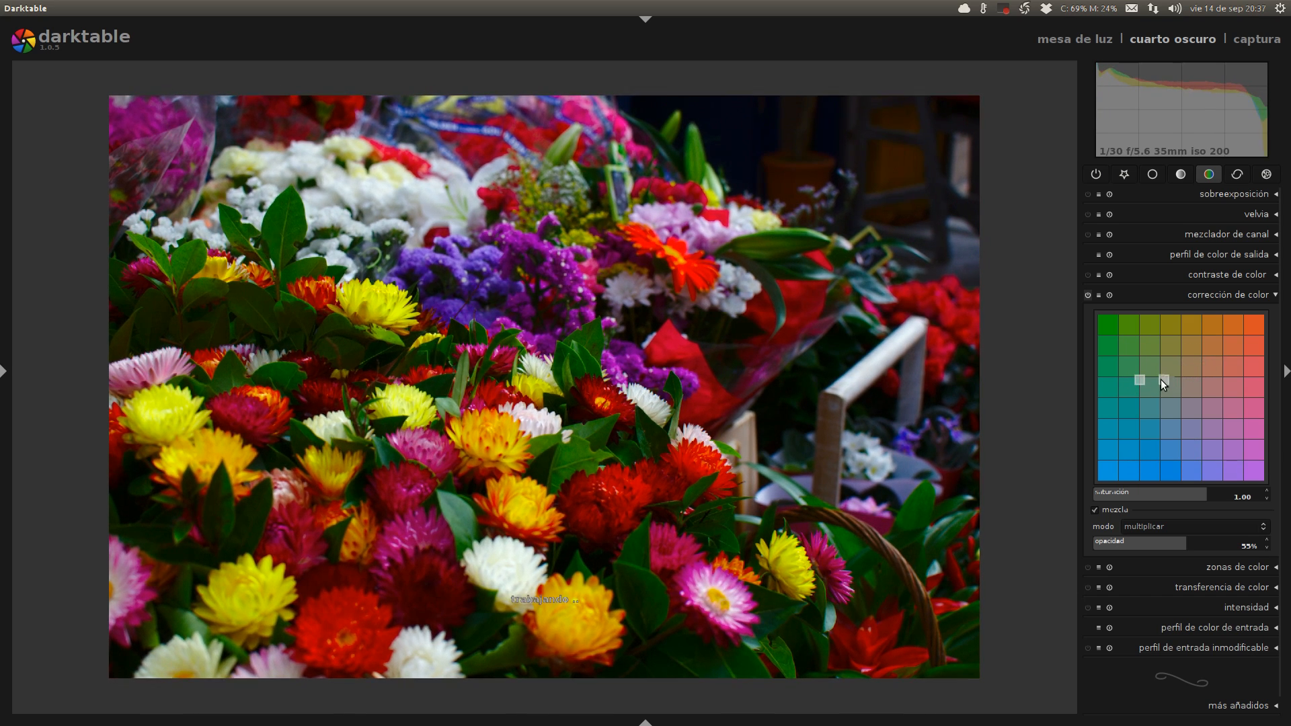
left_click(1088, 295)
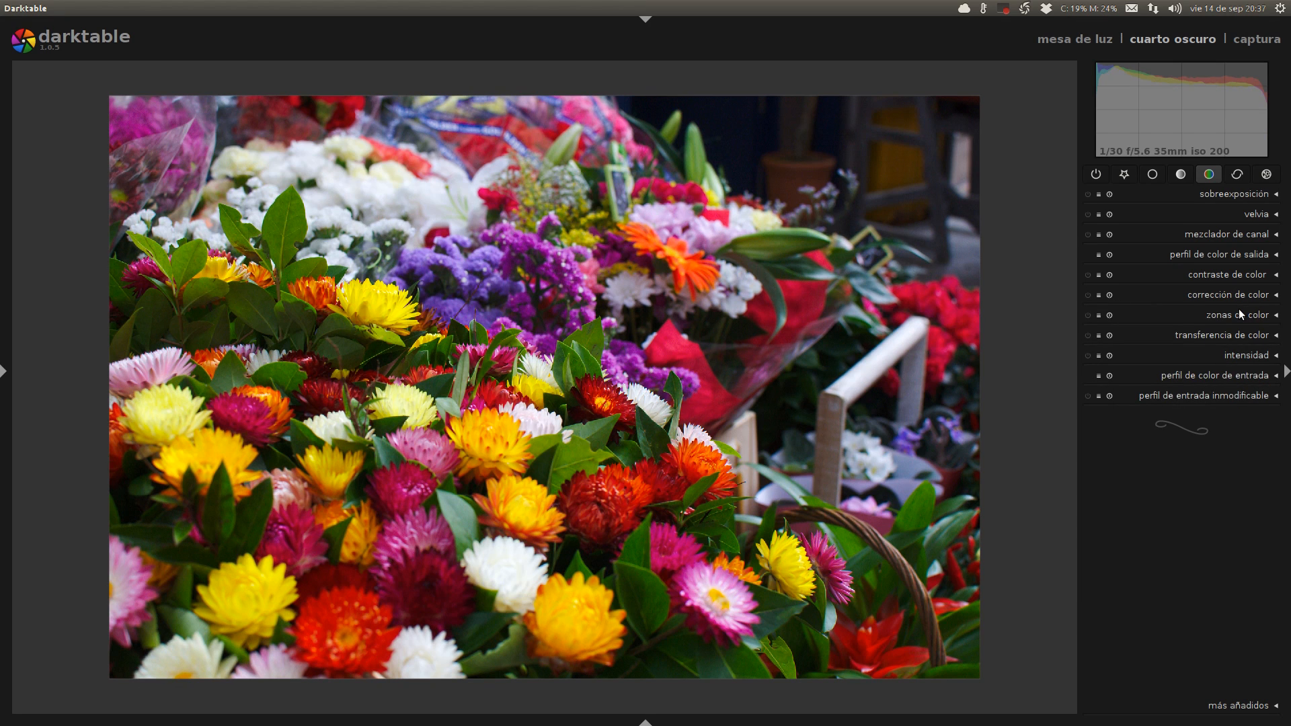